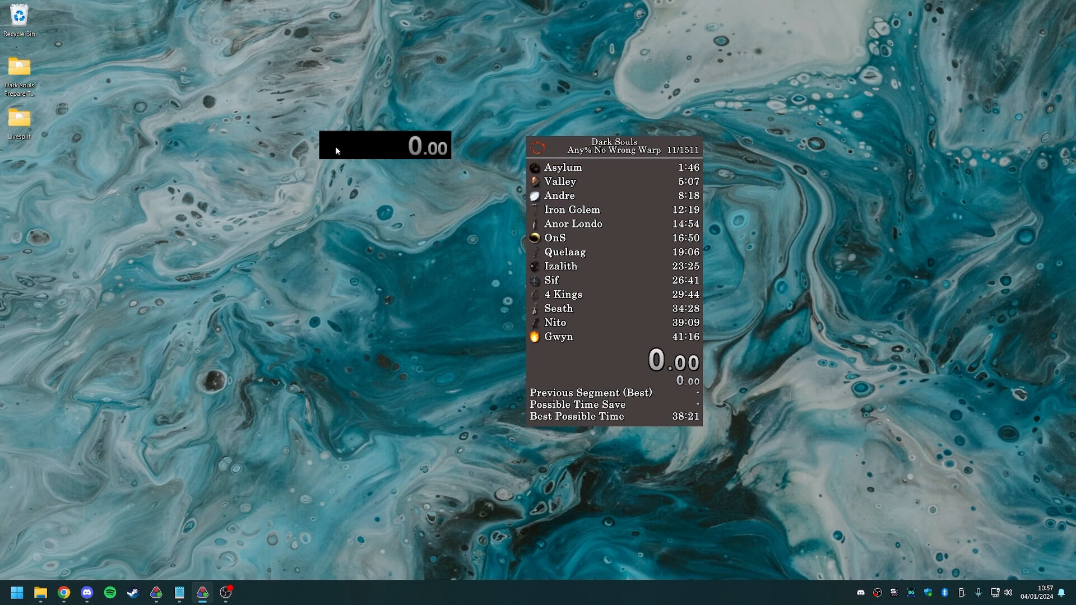
pyautogui.moveTo(351, 151)
pyautogui.mouseDown()
pyautogui.moveTo(413, 132)
pyautogui.moveTo(322, 196)
pyautogui.moveTo(375, 138)
pyautogui.moveTo(339, 160)
pyautogui.mouseUp()
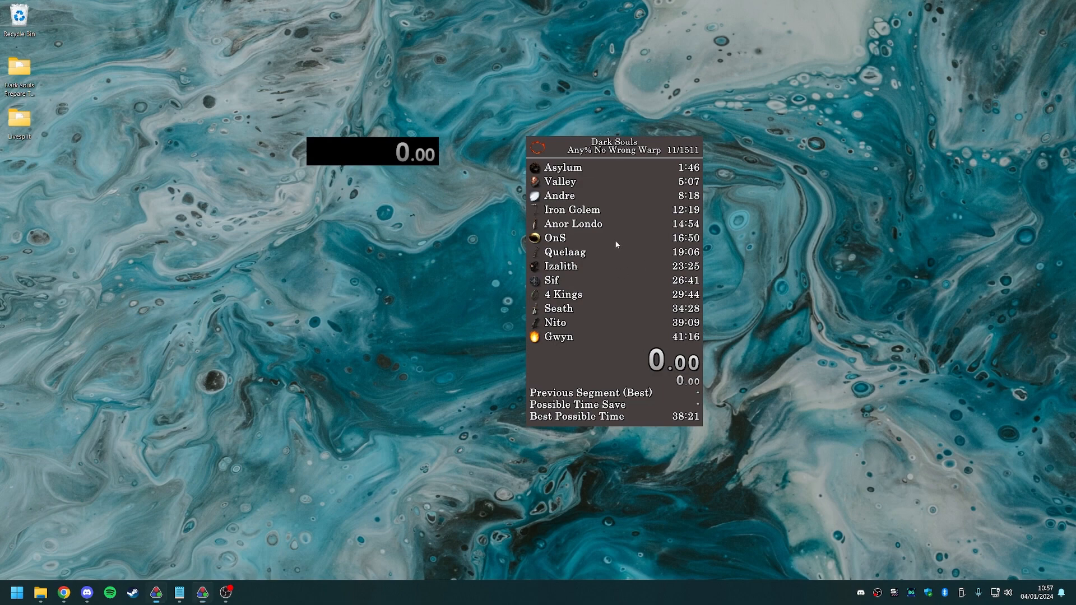
pyautogui.moveTo(614, 240)
pyautogui.mouseDown()
pyautogui.moveTo(671, 218)
pyautogui.moveTo(607, 230)
pyautogui.moveTo(659, 249)
pyautogui.moveTo(648, 230)
pyautogui.moveTo(631, 252)
pyautogui.mouseUp()
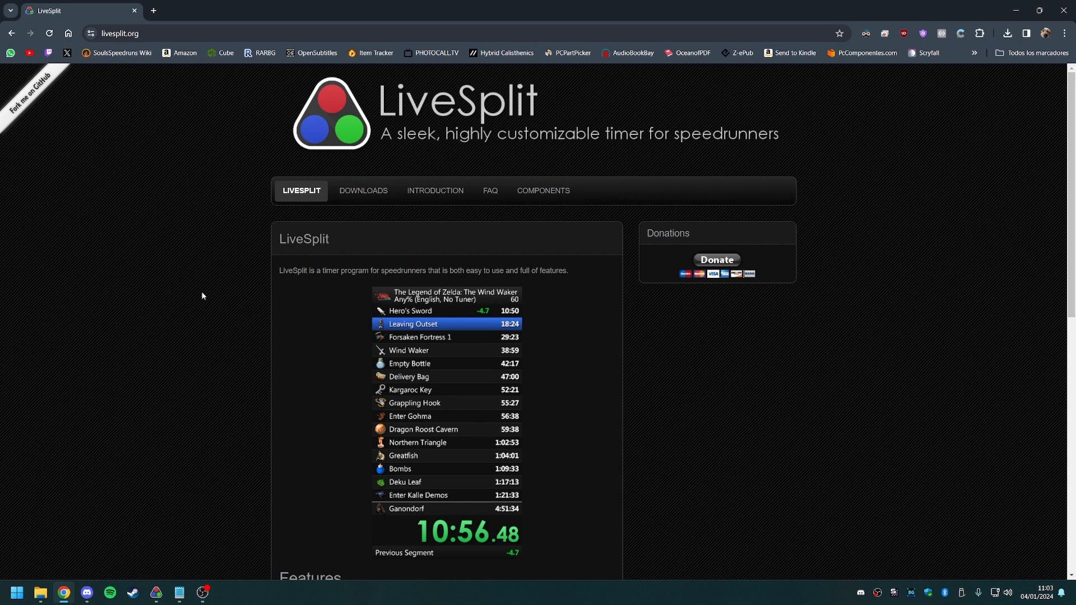
# Download LiveSplit 1.8.26 from the LiveSplit website's downloads page and select all folders and files inside the ZIP archive.
pyautogui.click(362, 192)
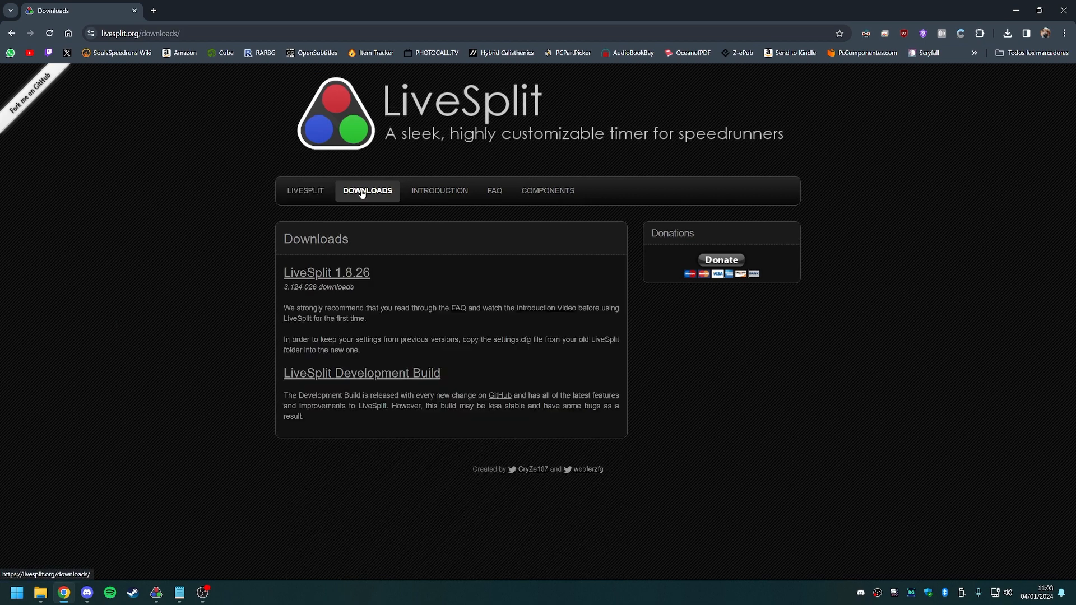
pyautogui.click(356, 280)
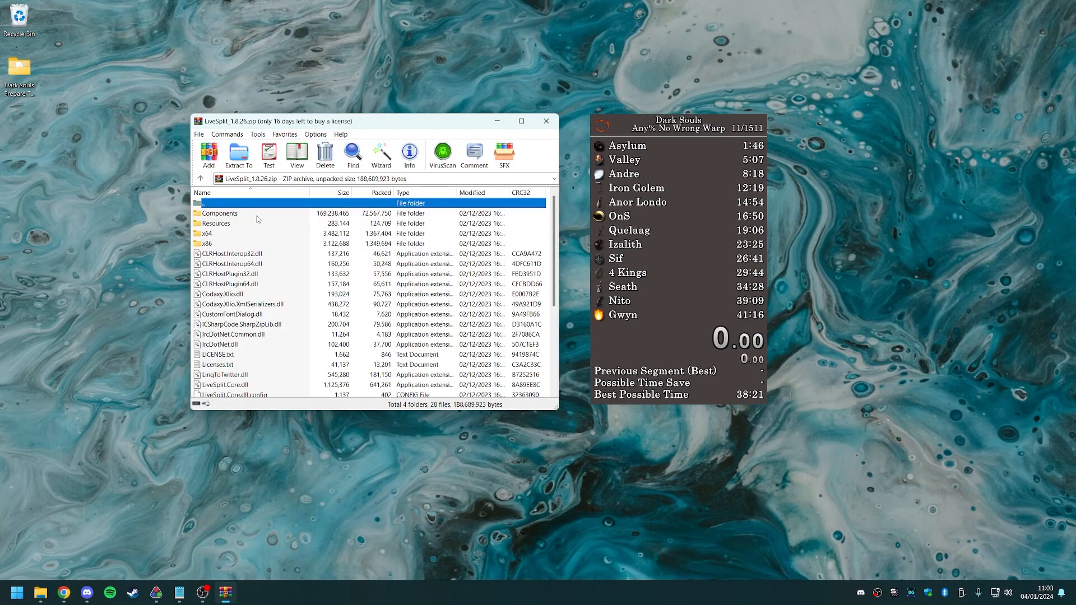
pyautogui.scroll(-5, 241, 219)
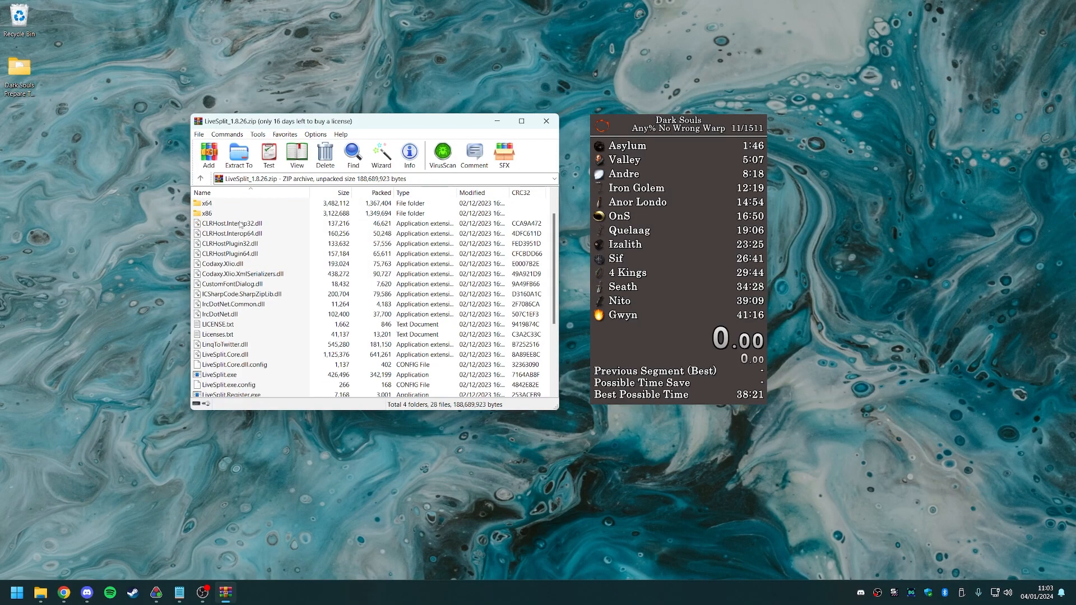
pyautogui.moveTo(245, 394); pyautogui.dragTo(227, 215)
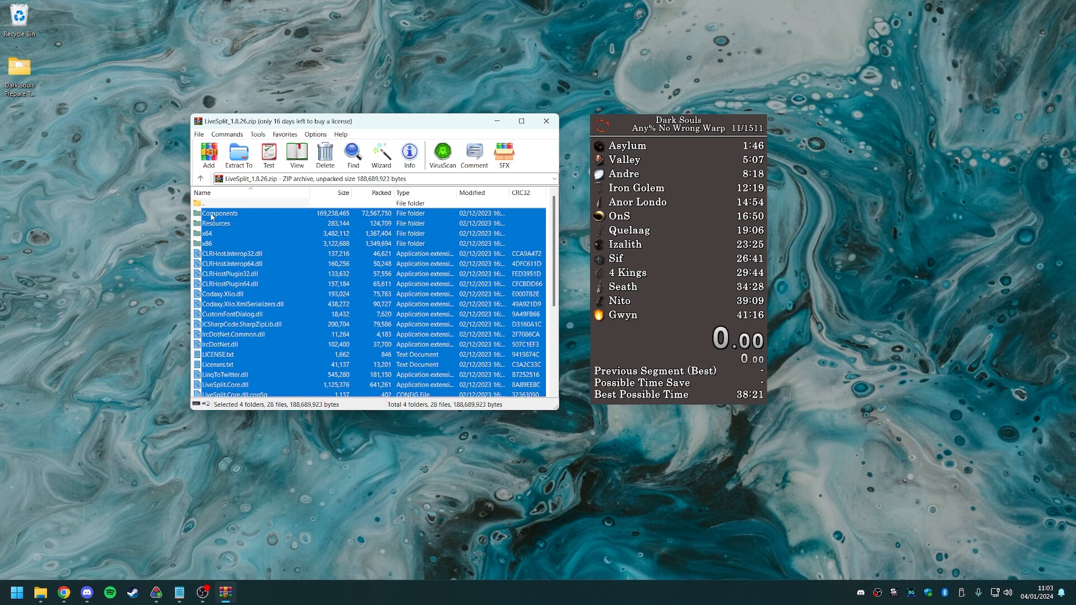
# Create a new folder named Livesplit on the desktop.
pyautogui.rightClick(71, 143)
pyautogui.moveTo(93, 243)
pyautogui.click(234, 247)
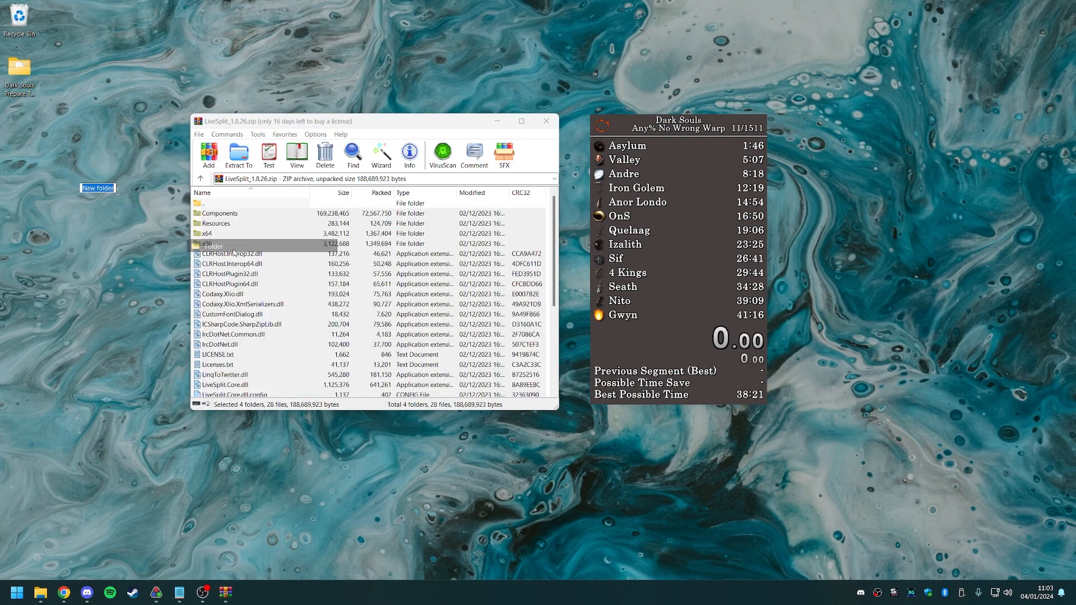
pyautogui.write('Livesplit')
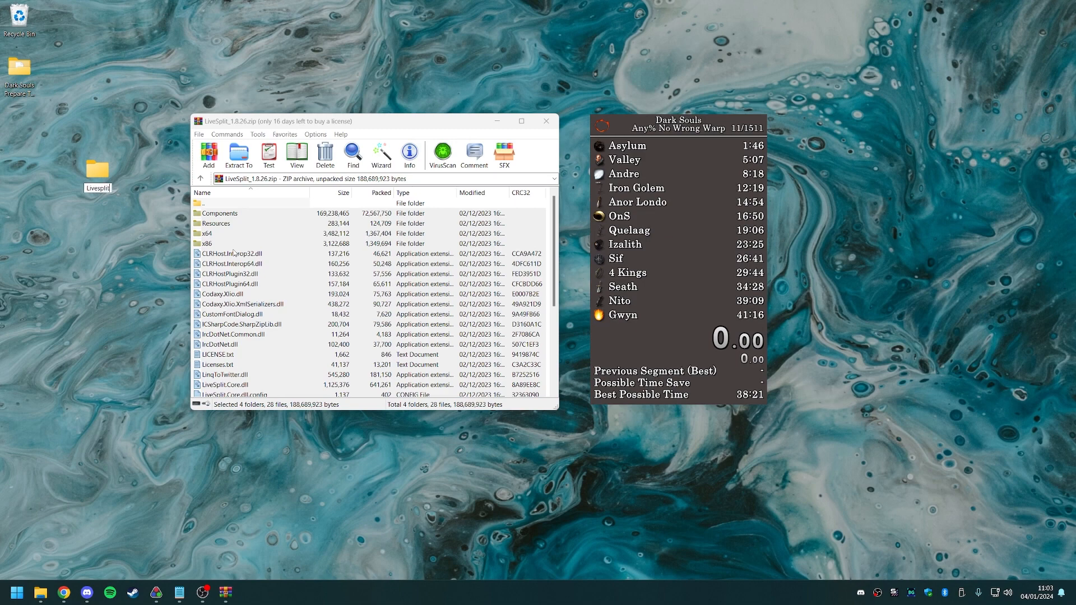
pyautogui.press('Return')
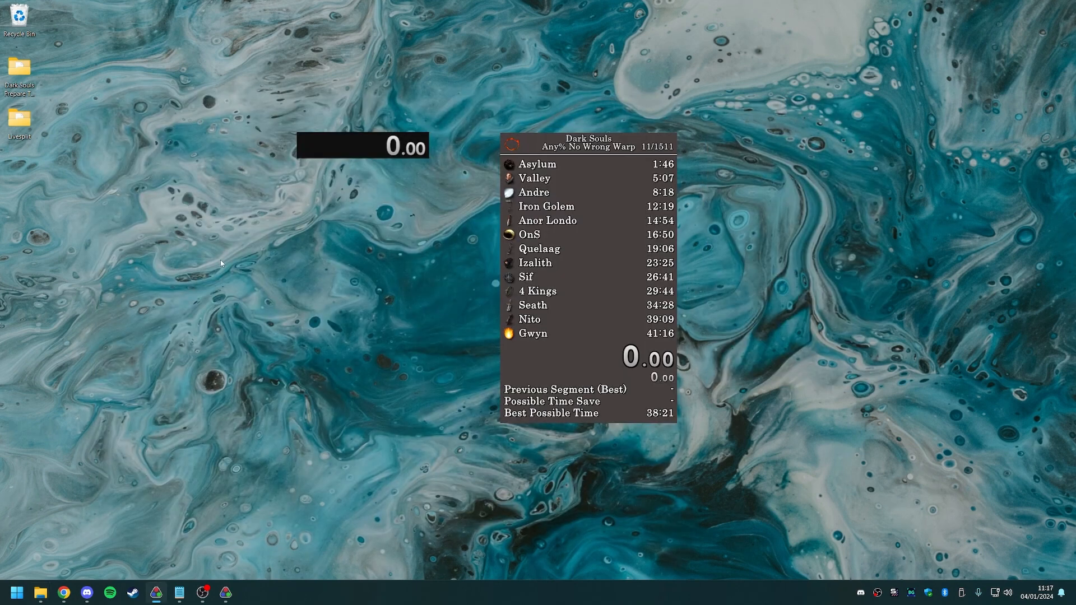
pyautogui.rightClick(345, 140)
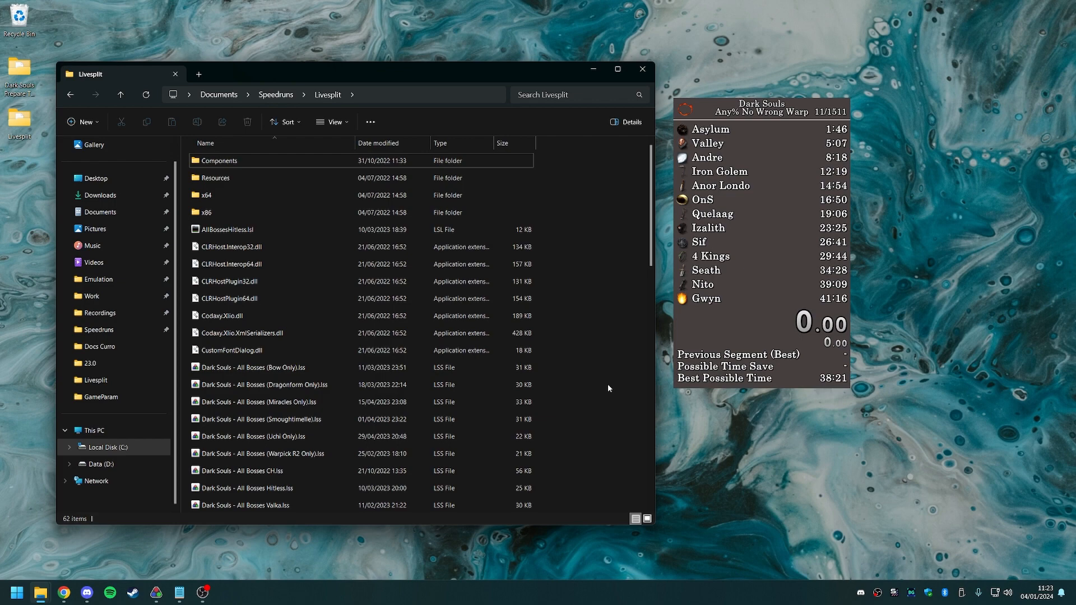
pyautogui.moveTo(613, 379); pyautogui.dragTo(403, 462)
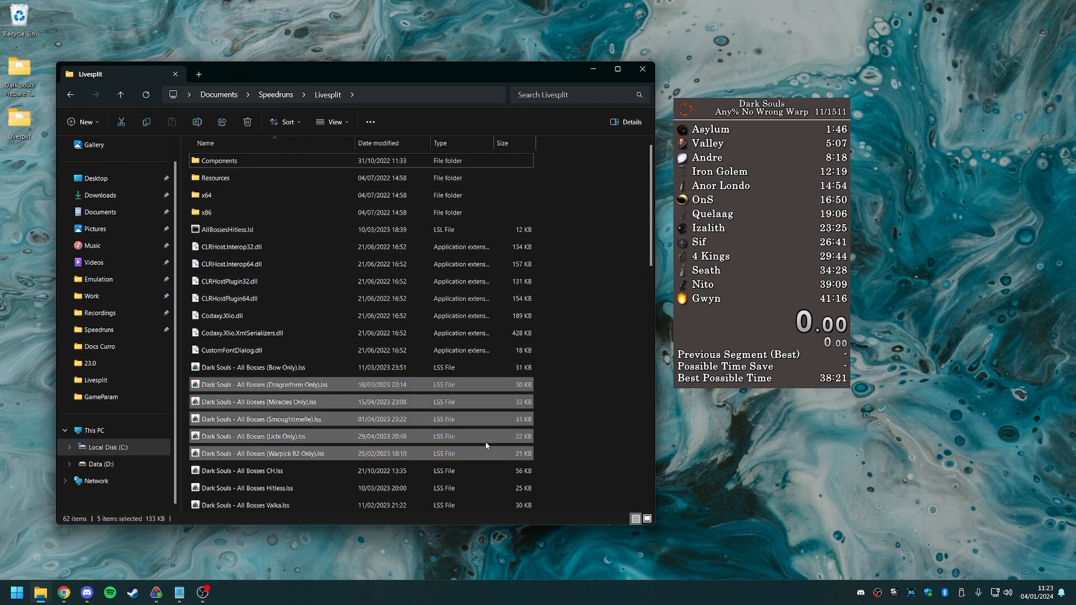
pyautogui.click(609, 415)
pyautogui.rightClick(772, 208)
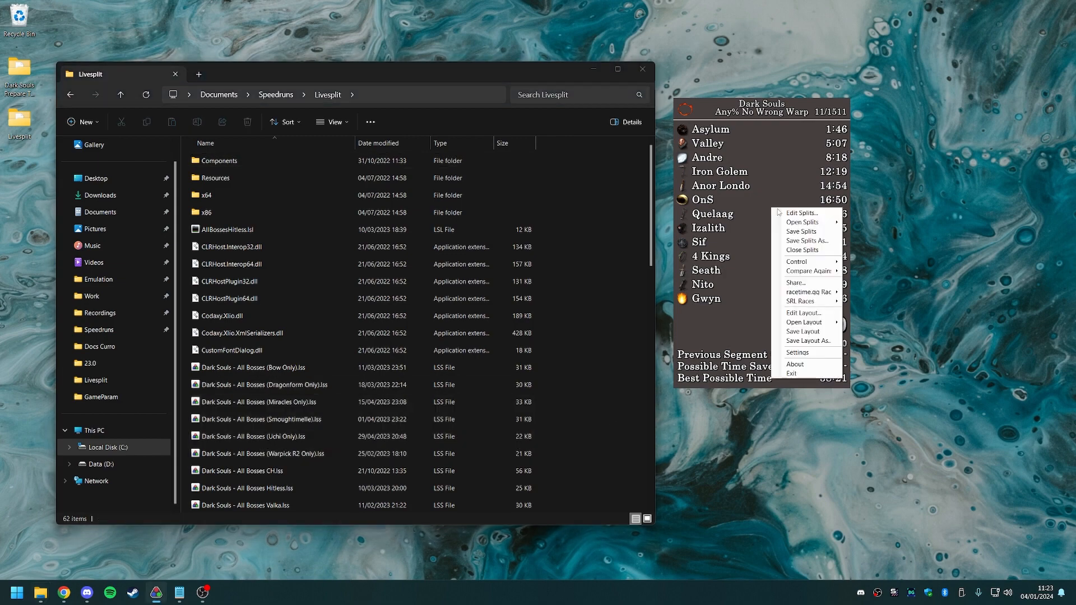
pyautogui.moveTo(818, 224)
pyautogui.click(963, 267)
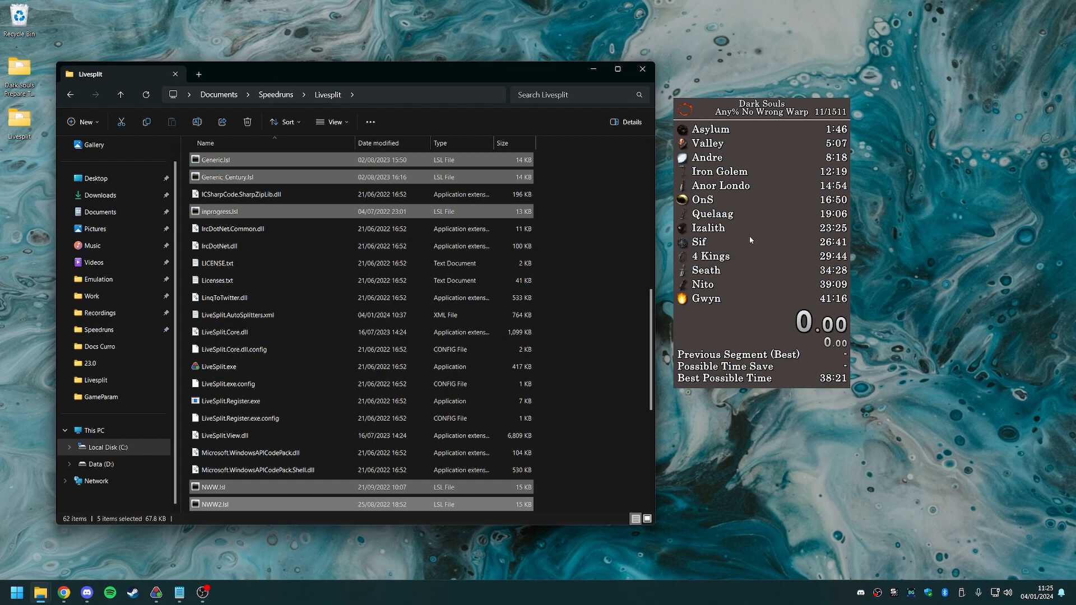
pyautogui.rightClick(721, 234)
pyautogui.moveTo(765, 348)
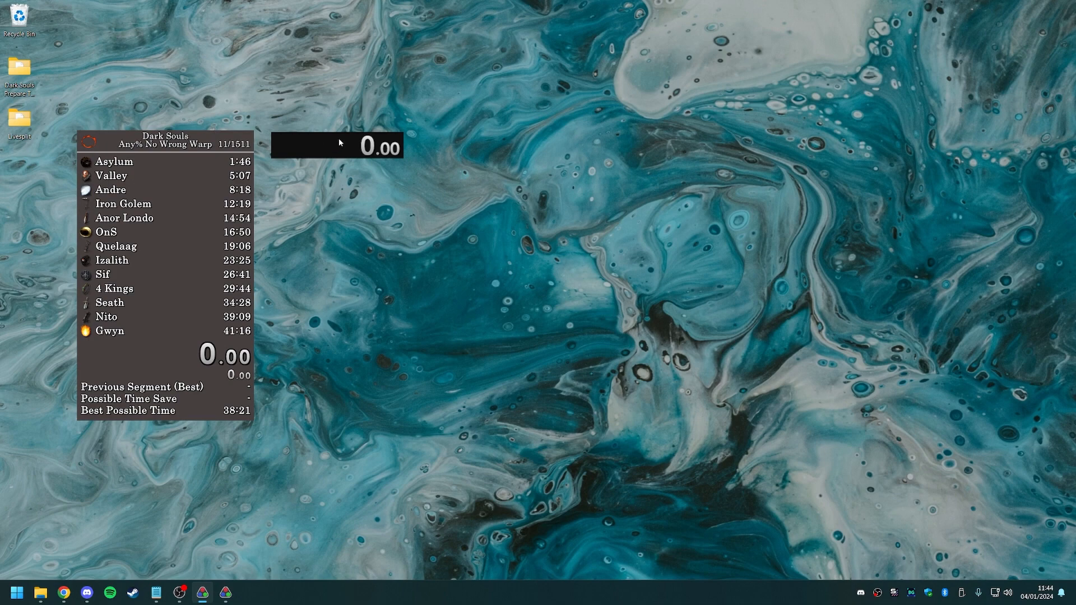
# Open the splits for editing on the empty timer and set the game name to Dark Souls.
pyautogui.rightClick(343, 141)
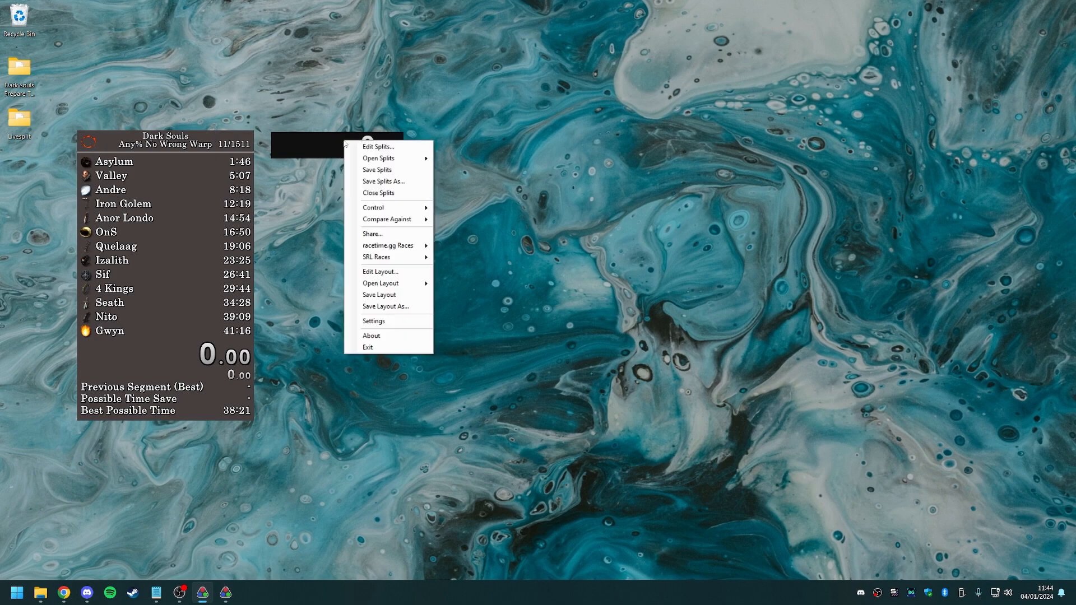
pyautogui.click(386, 147)
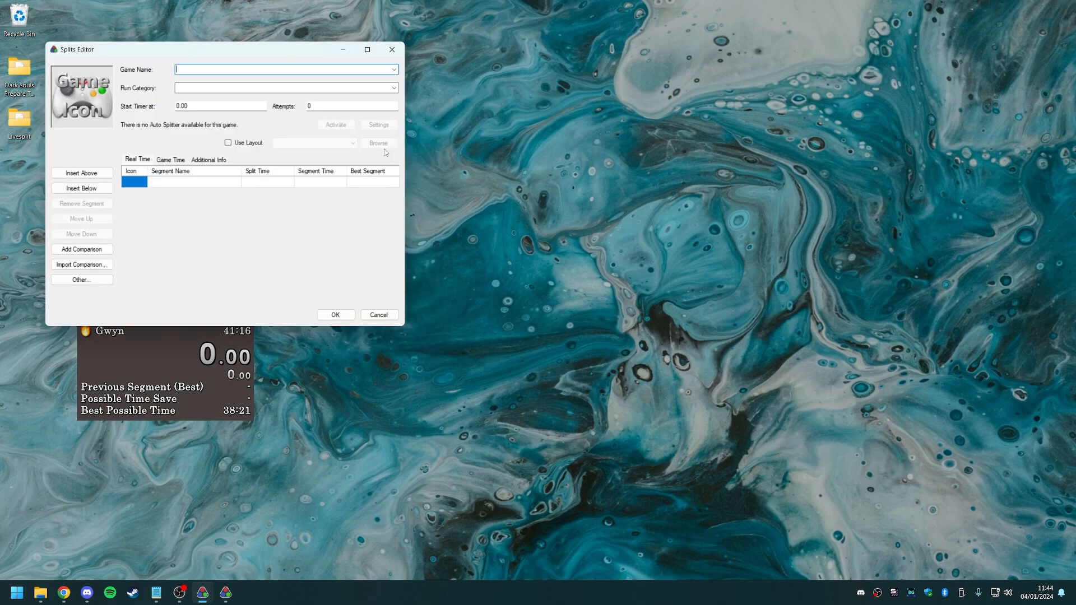
pyautogui.moveTo(200, 50); pyautogui.dragTo(587, 147)
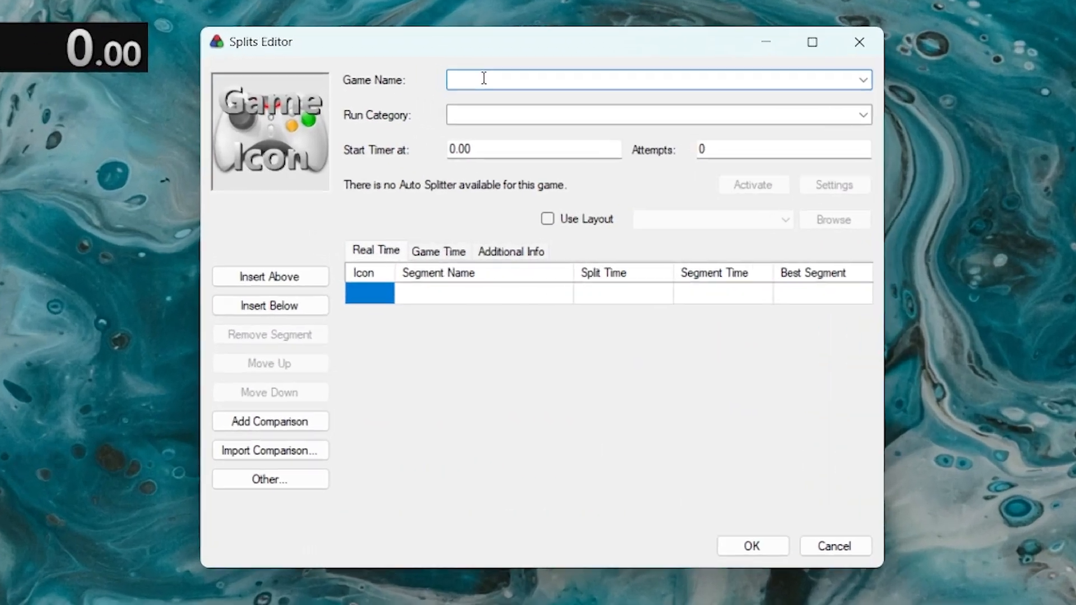
pyautogui.write('Dark Soul')
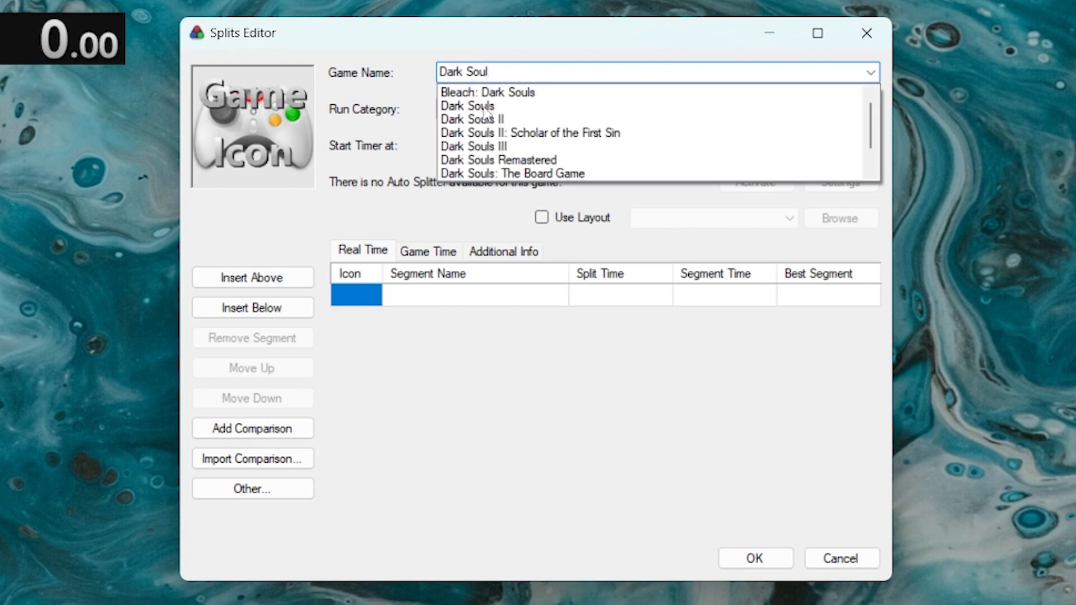
pyautogui.click(487, 106)
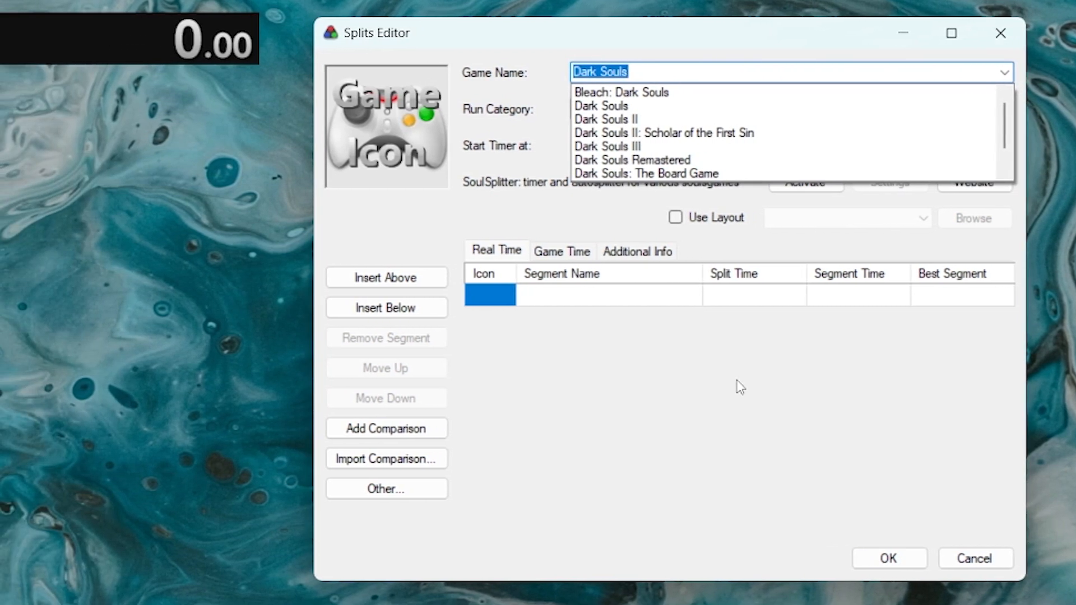
pyautogui.click(605, 387)
# Try Any% as the run category and clear the category again.
pyautogui.click(633, 110)
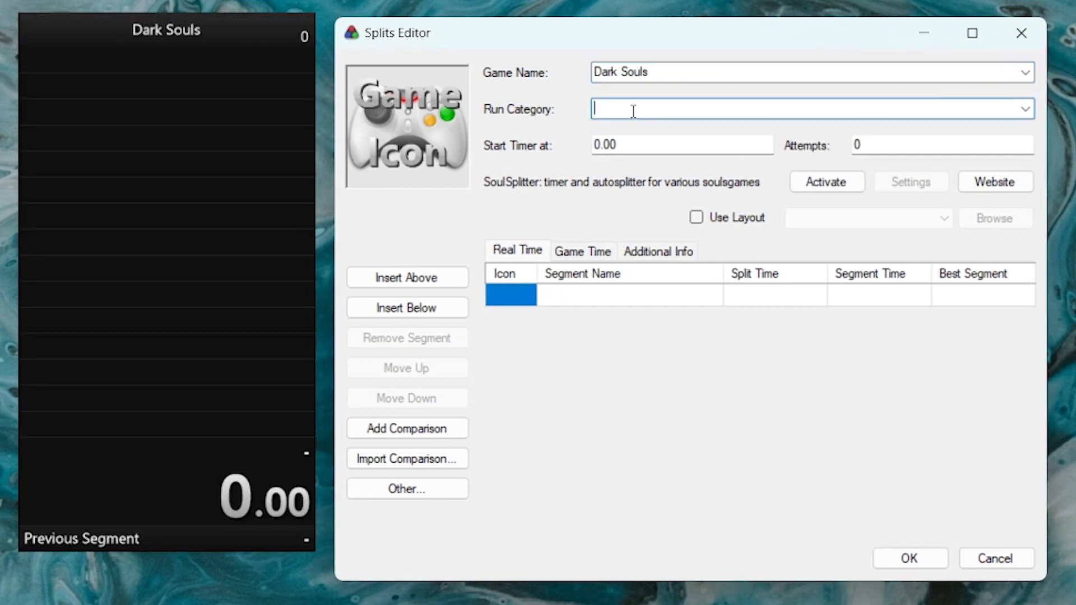
pyautogui.write('Any%')
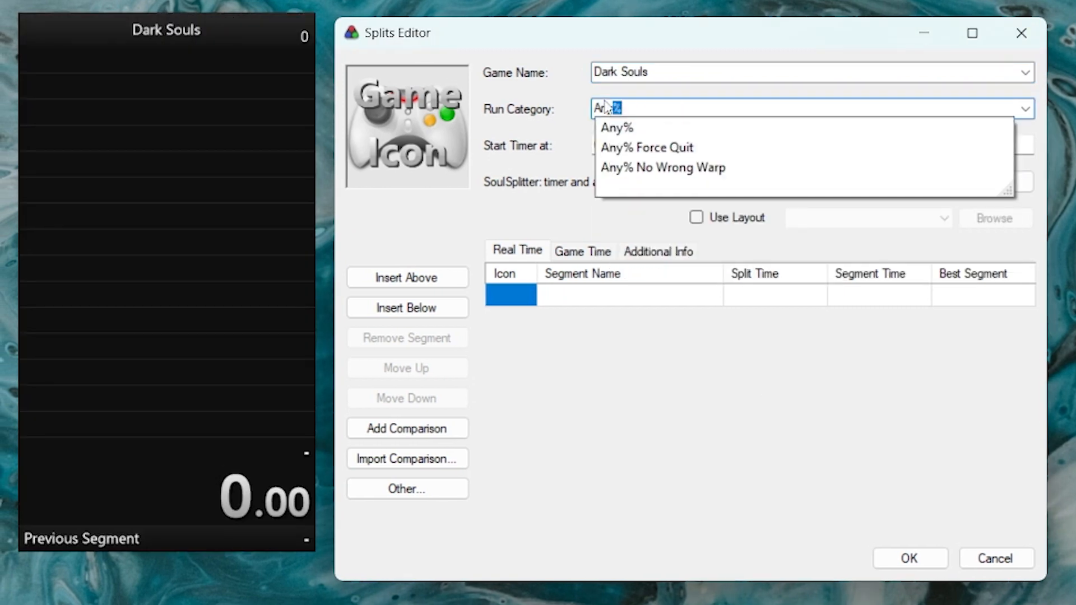
pyautogui.press('Return')
pyautogui.click(648, 110)
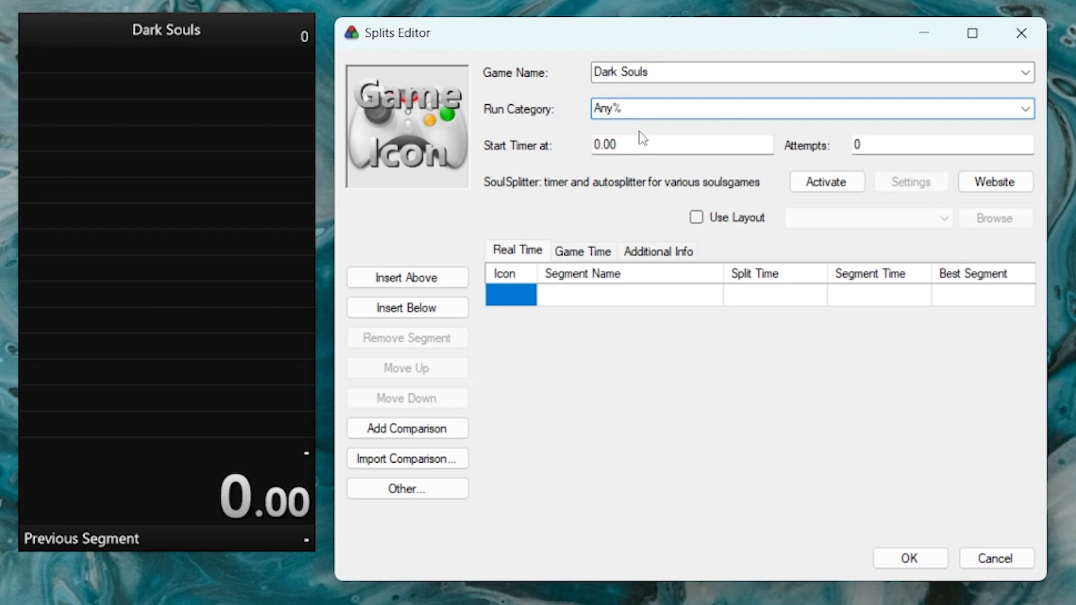
pyautogui.click(618, 418)
pyautogui.click(647, 115)
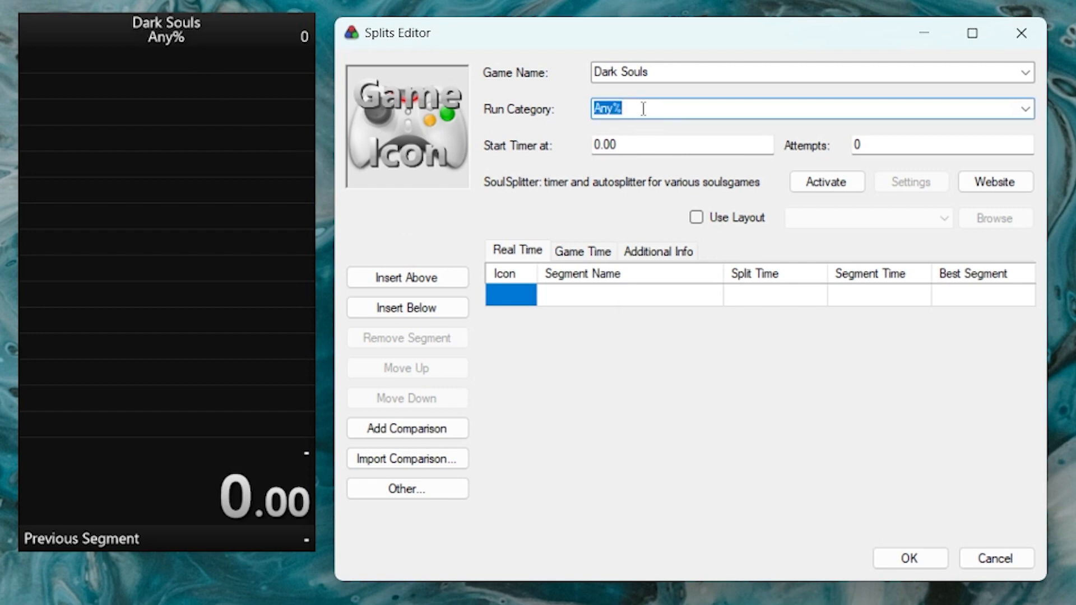
pyautogui.press('BackSpace')
pyautogui.click(625, 144)
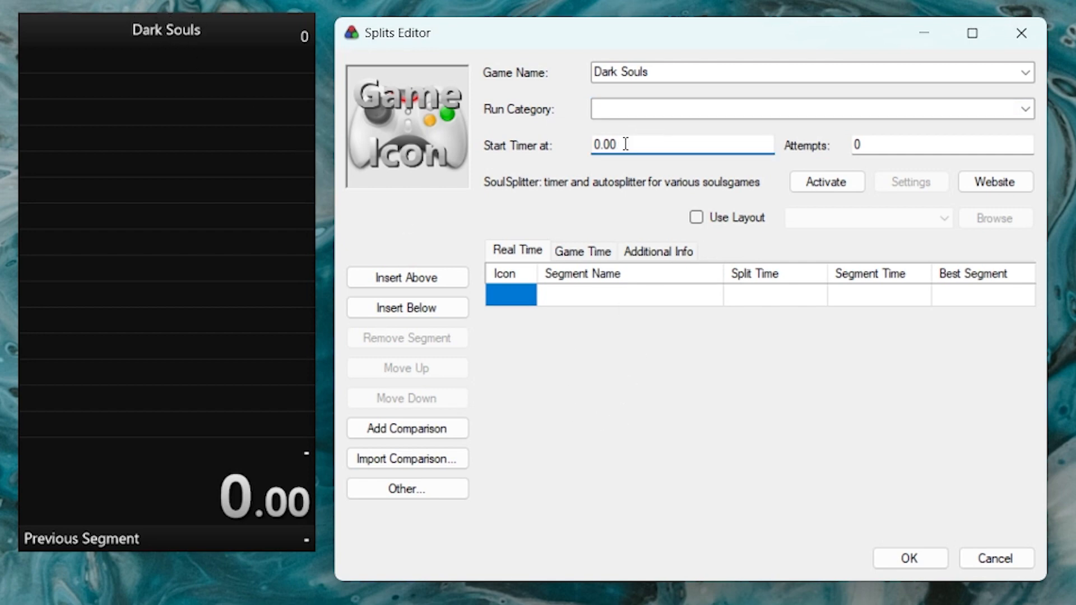
pyautogui.moveTo(617, 144); pyautogui.dragTo(545, 148)
pyautogui.click(883, 145)
pyautogui.moveTo(882, 144); pyautogui.dragTo(812, 134)
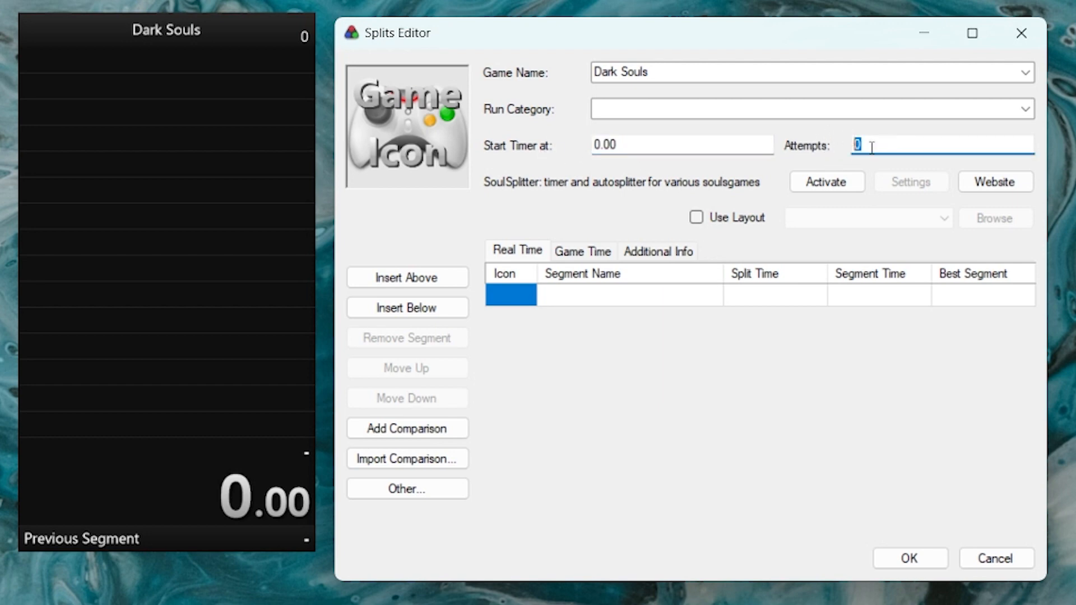
# Insert five empty segments below the first one in the segment list.
pyautogui.click(591, 299)
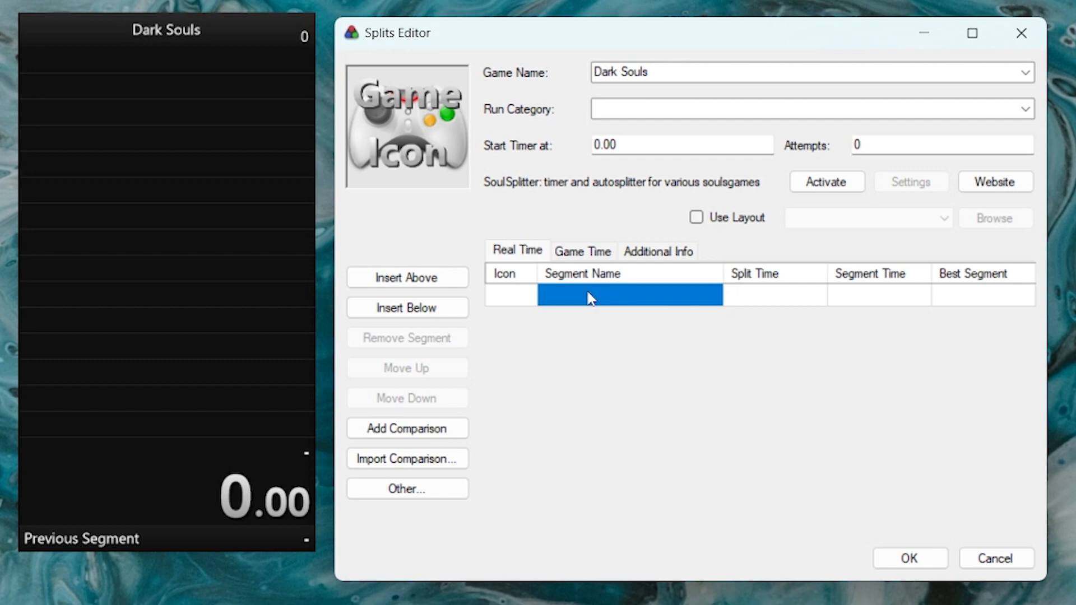
pyautogui.click(416, 315)
pyautogui.click(415, 315)
pyautogui.click(416, 315)
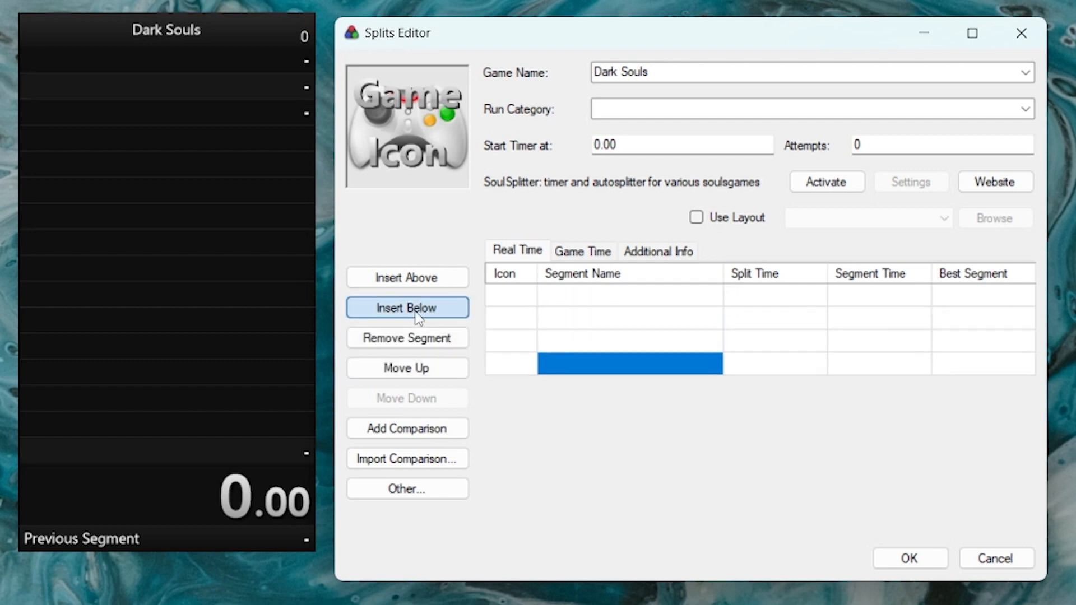
pyautogui.click(416, 315)
pyautogui.click(415, 315)
# Name the first three segments Asylum, Valley and Andre, and insert two more empty segments below them.
pyautogui.click(598, 302)
pyautogui.write('Asylum')
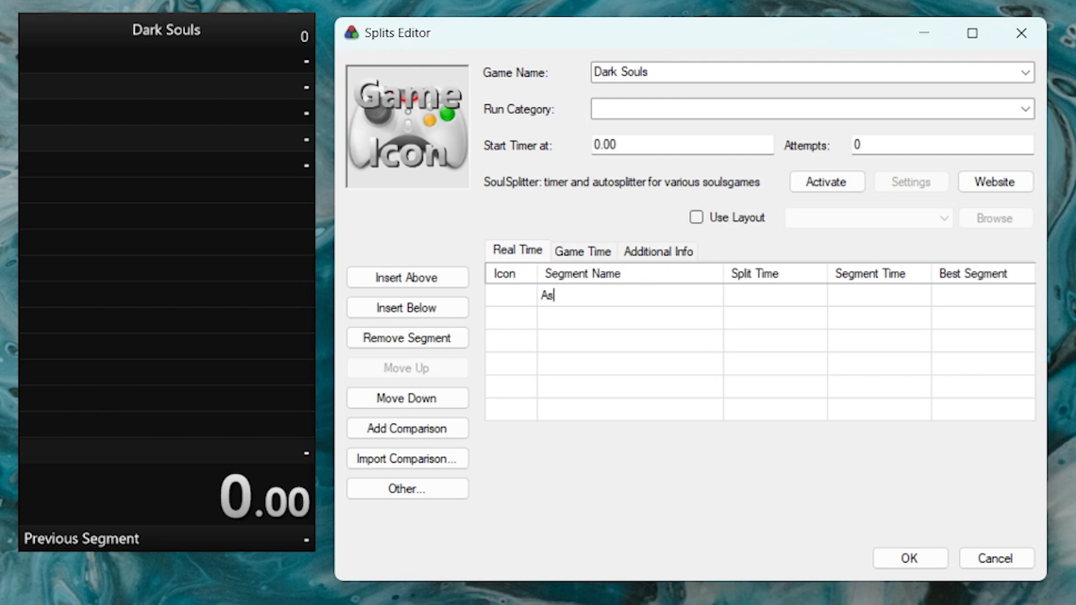
pyautogui.press('Return')
pyautogui.write('Valley')
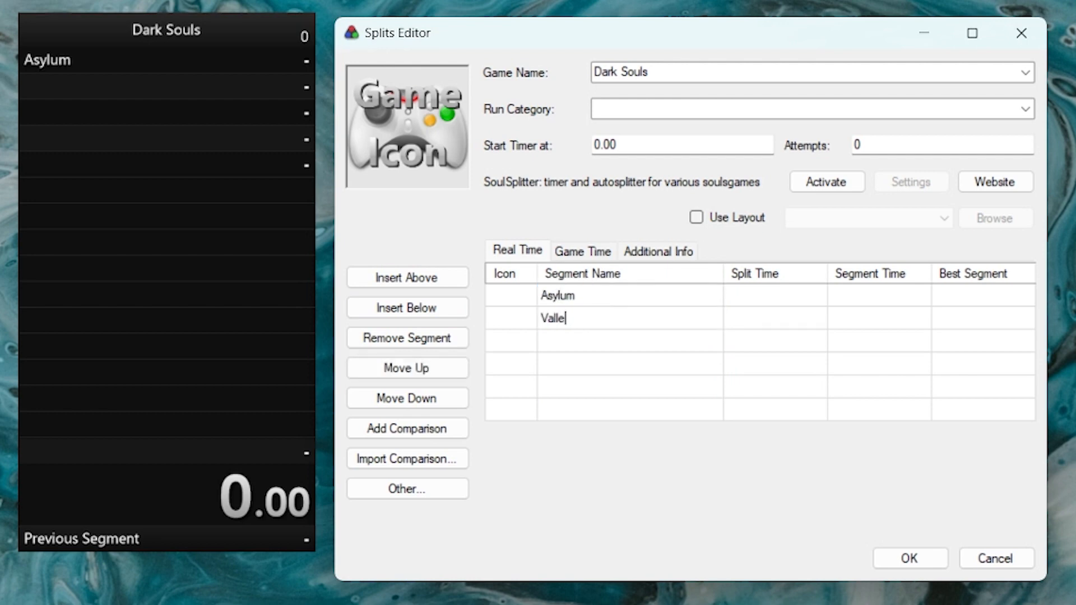
pyautogui.press('Return')
pyautogui.write('Andre')
pyautogui.press('Return')
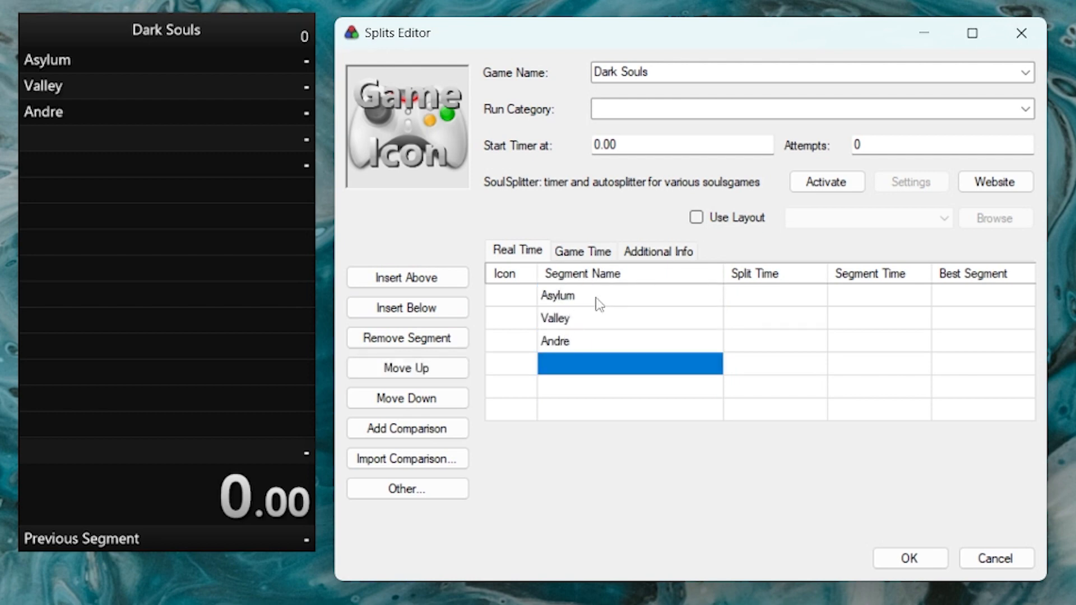
pyautogui.click(420, 308)
pyautogui.click(422, 311)
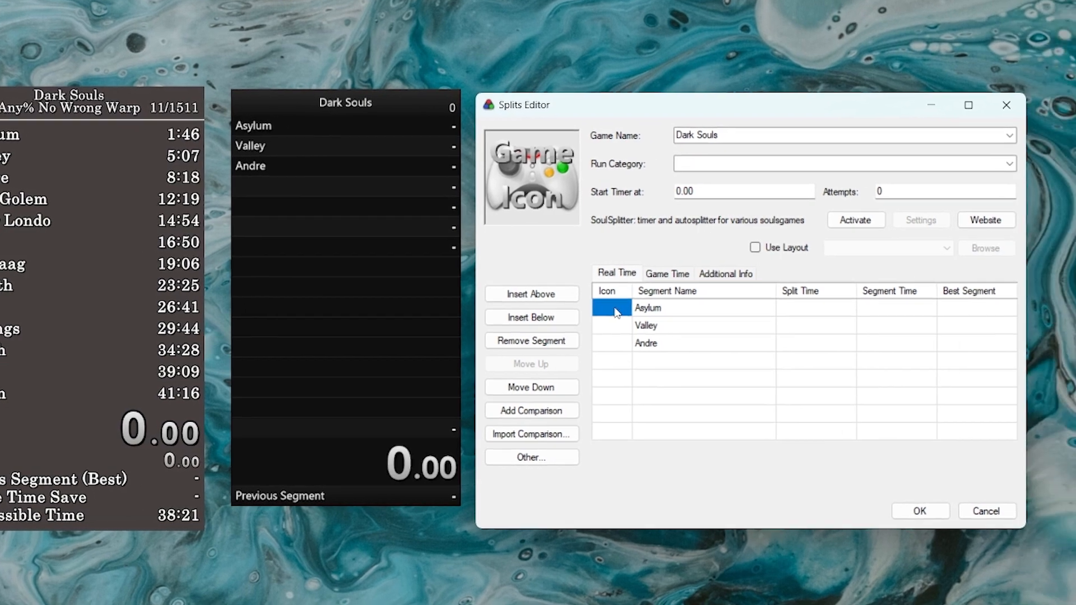
# Open the image picker for the Asylum segment's icon and close it without choosing a file.
pyautogui.click(616, 312)
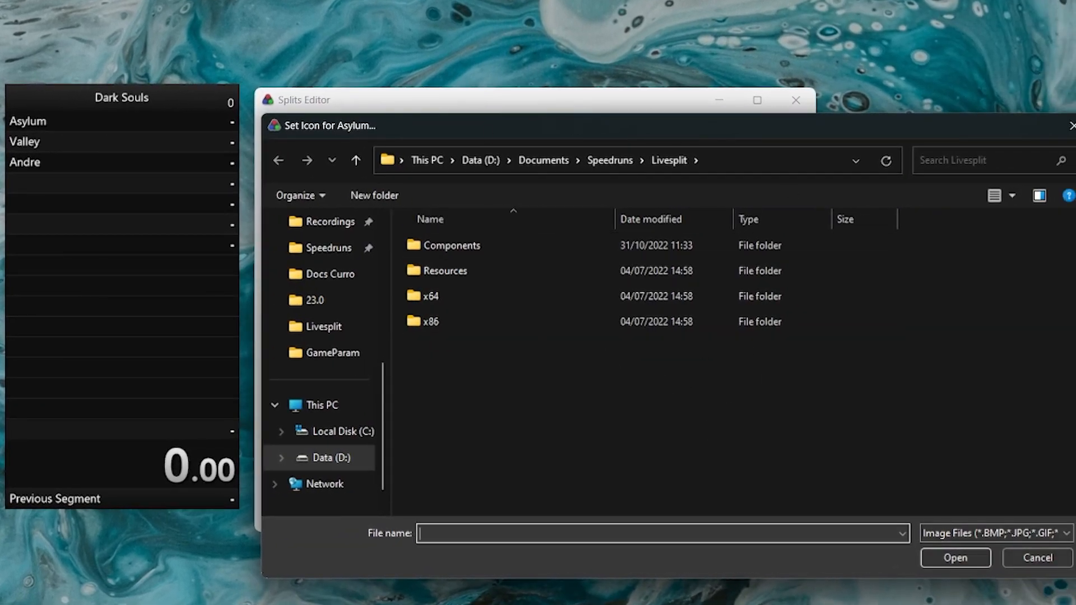
pyautogui.click(1033, 556)
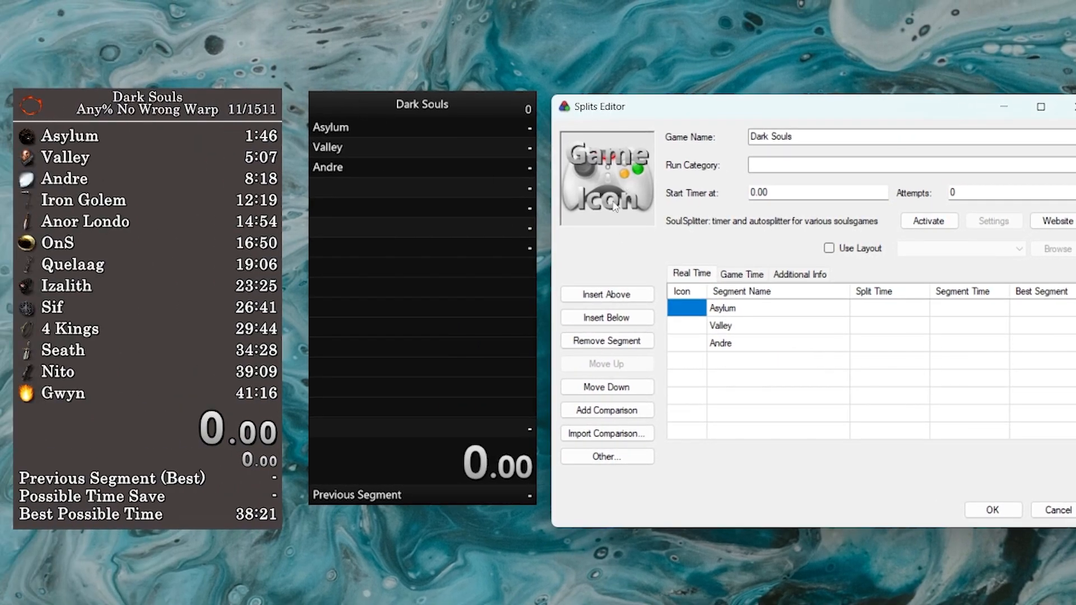
pyautogui.click(603, 170)
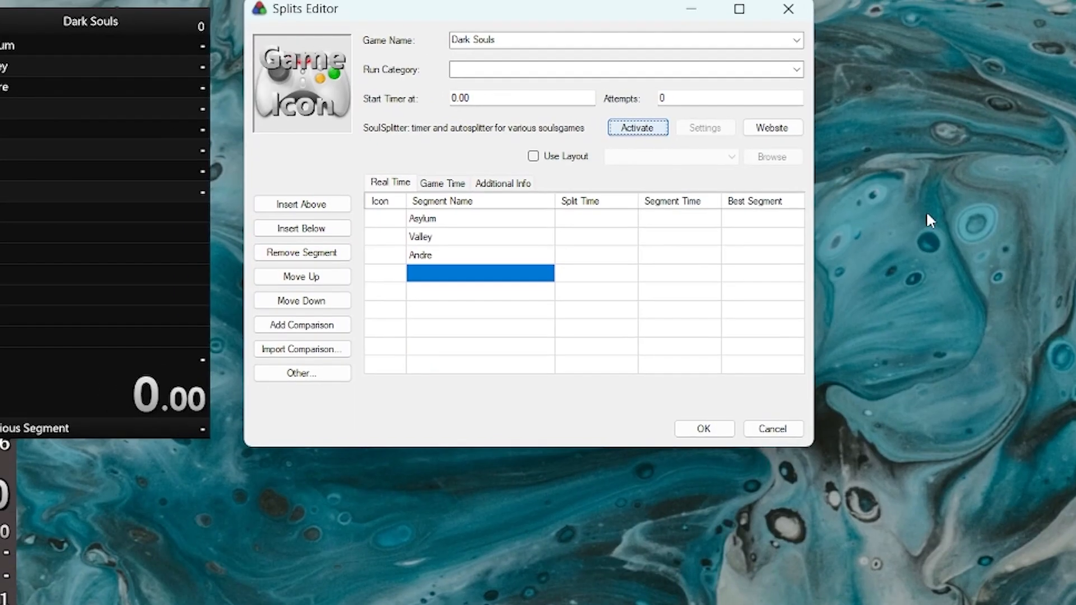
# Activate the SoulSplitter autosplitter for Dark Souls.
pyautogui.click(856, 182)
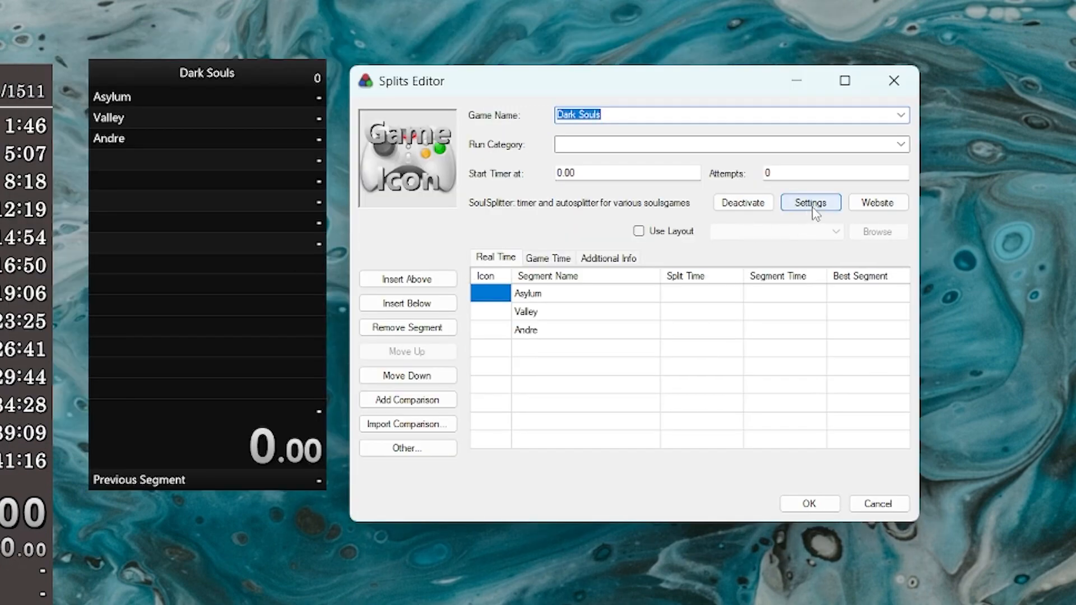
# In the SoulSplitter settings, add a Dark Souls 1 split for immediately when the boss Asylum Demon is killed, and expand its list groups.
pyautogui.click(811, 205)
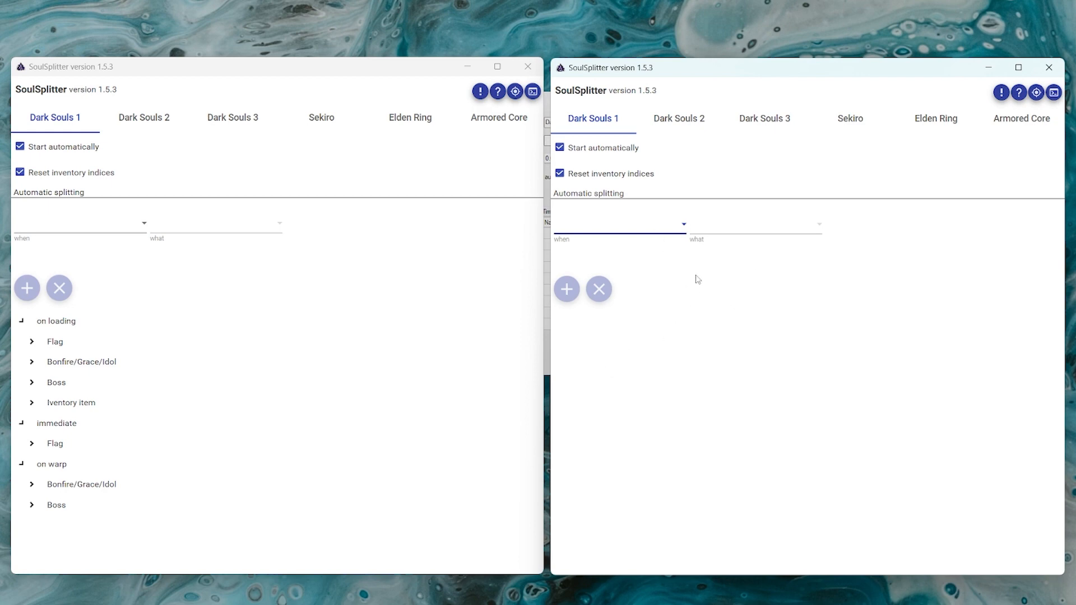
pyautogui.click(645, 230)
pyautogui.click(616, 248)
pyautogui.click(761, 229)
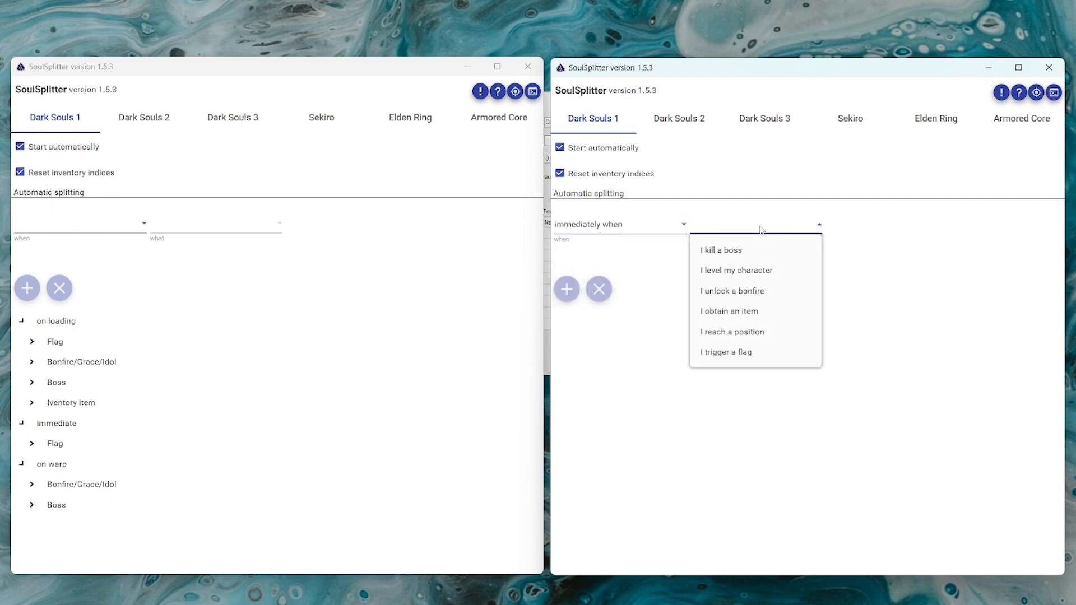
pyautogui.click(725, 254)
pyautogui.click(672, 255)
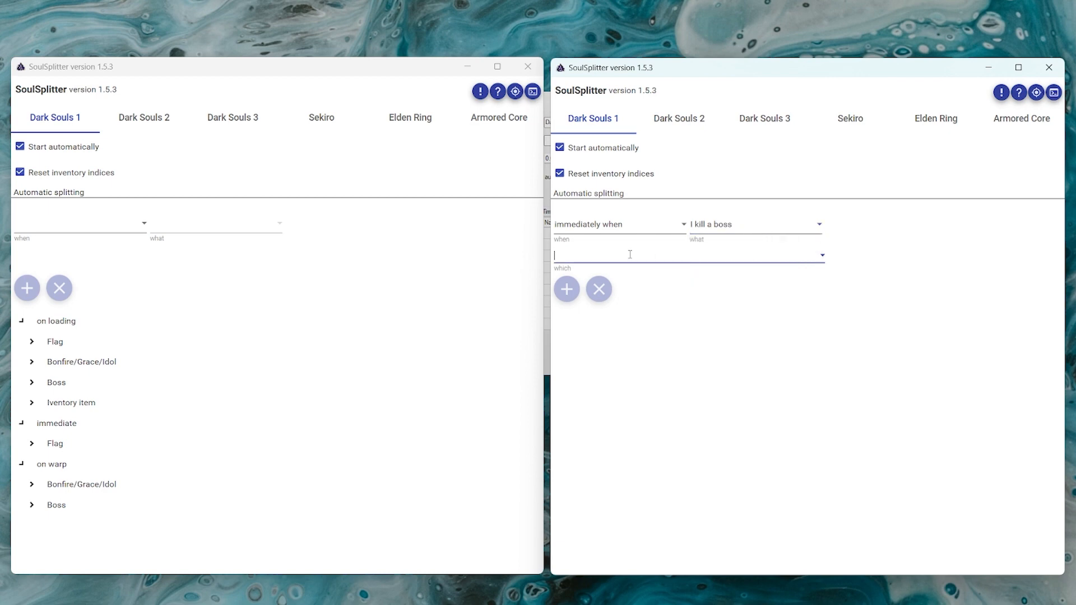
pyautogui.write('asy')
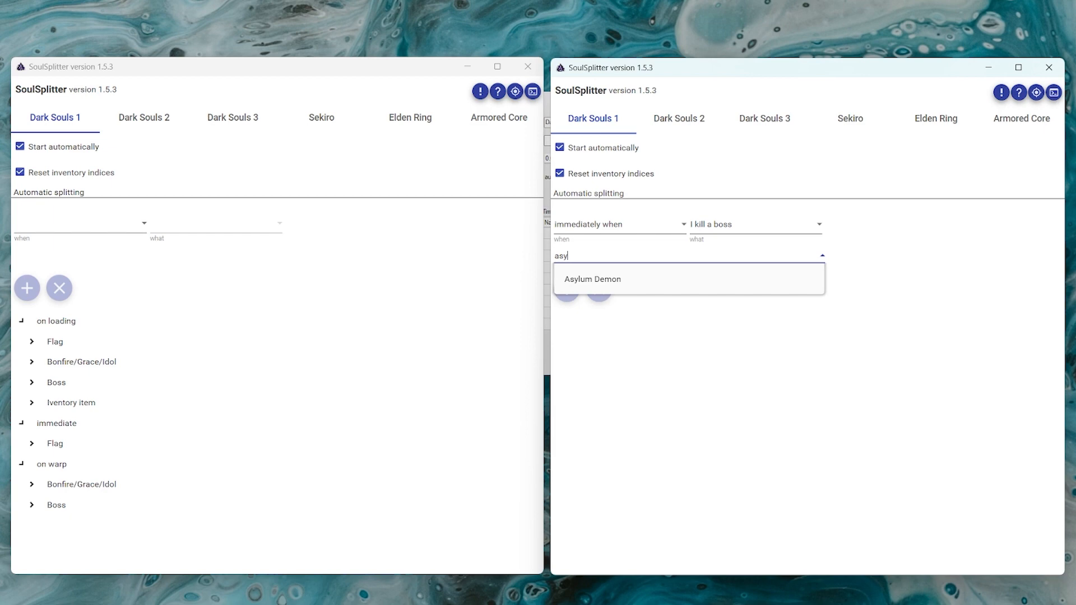
pyautogui.click(611, 281)
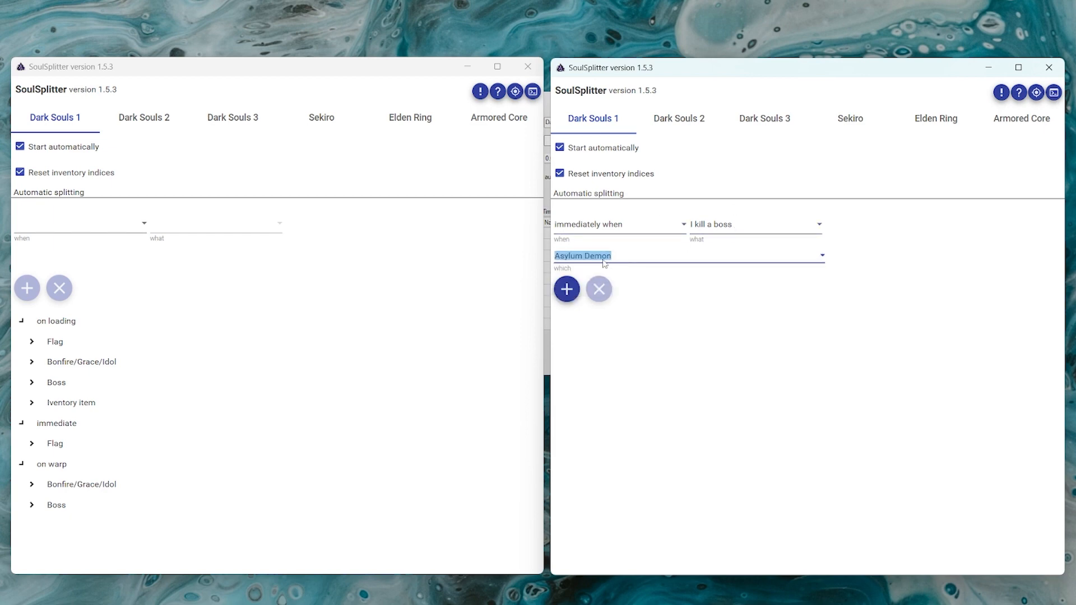
pyautogui.click(567, 301)
pyautogui.click(561, 323)
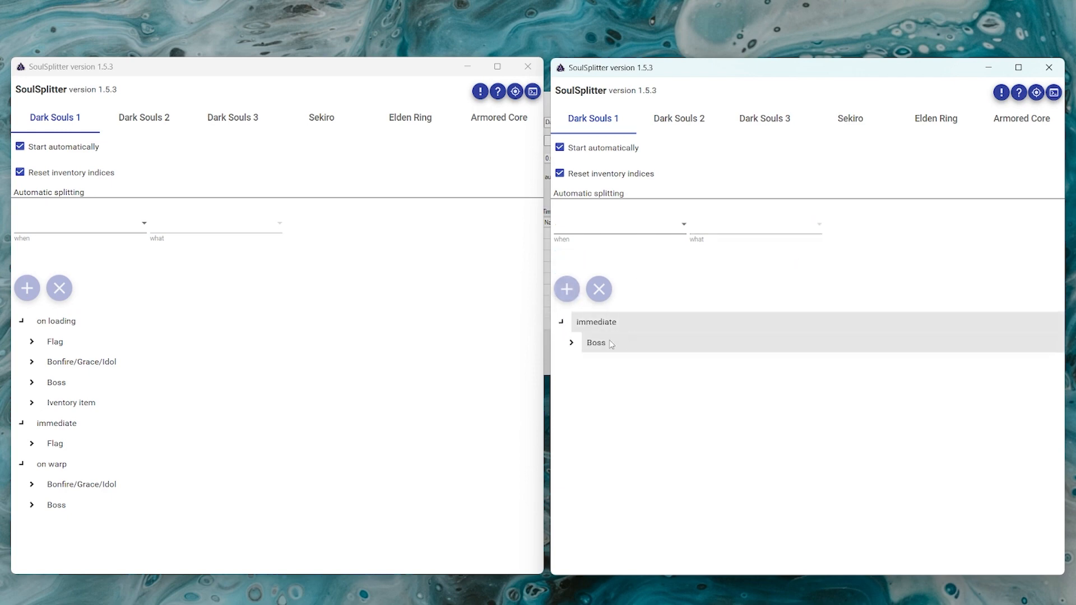
pyautogui.click(577, 342)
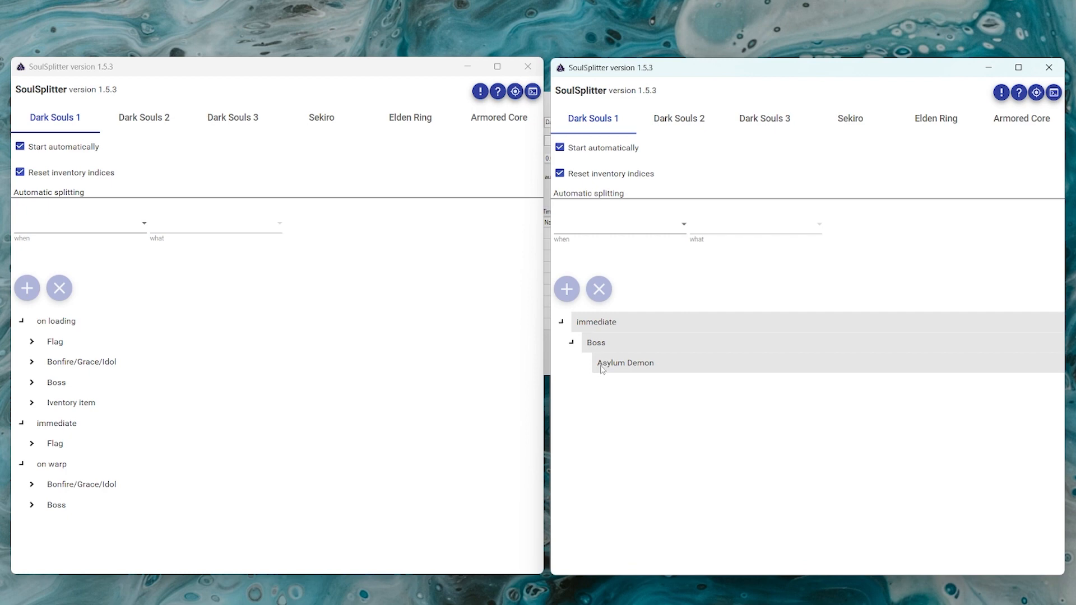
# Examine the on loading, immediate and on warp splits in the completed SoulSplitter example list.
pyautogui.click(110, 308)
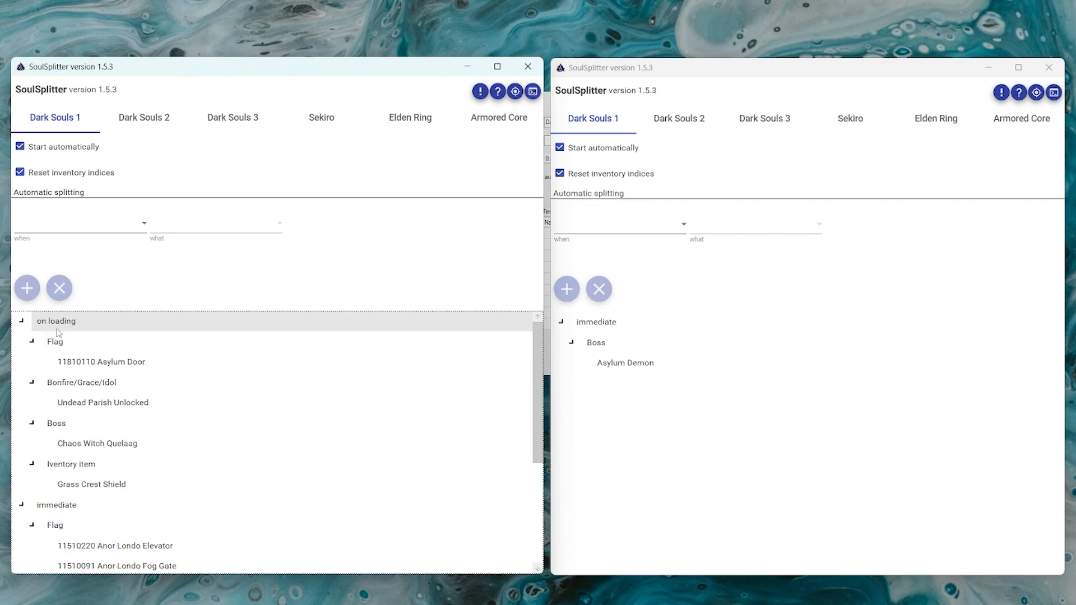
pyautogui.click(42, 321)
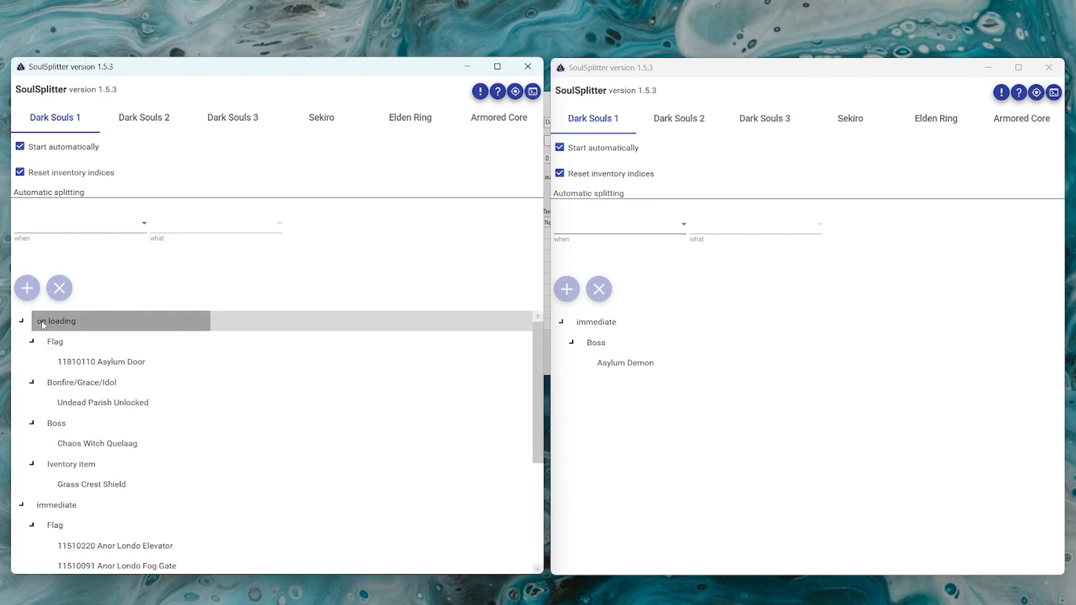
pyautogui.scroll(-3, 110, 505)
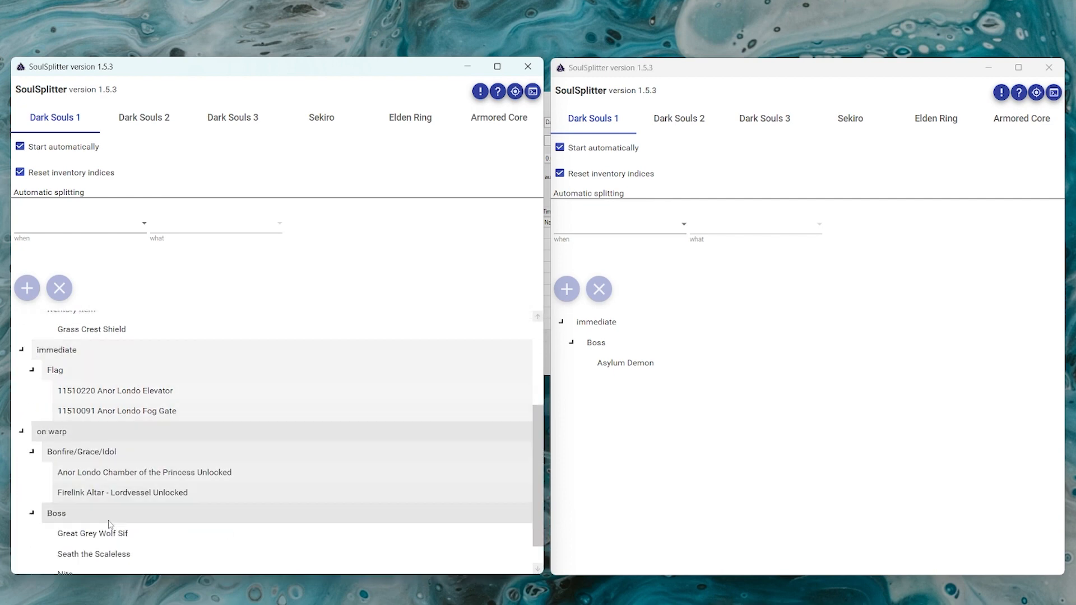
pyautogui.click(59, 429)
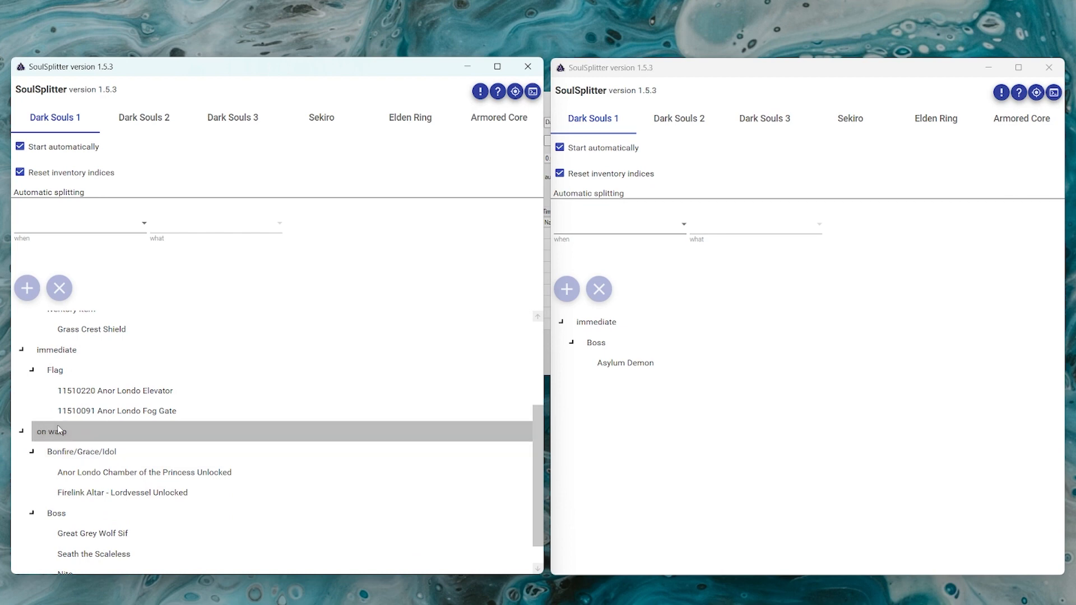
# Add a split for when the game is loading after killing the boss Asylum Demon.
pyautogui.click(625, 363)
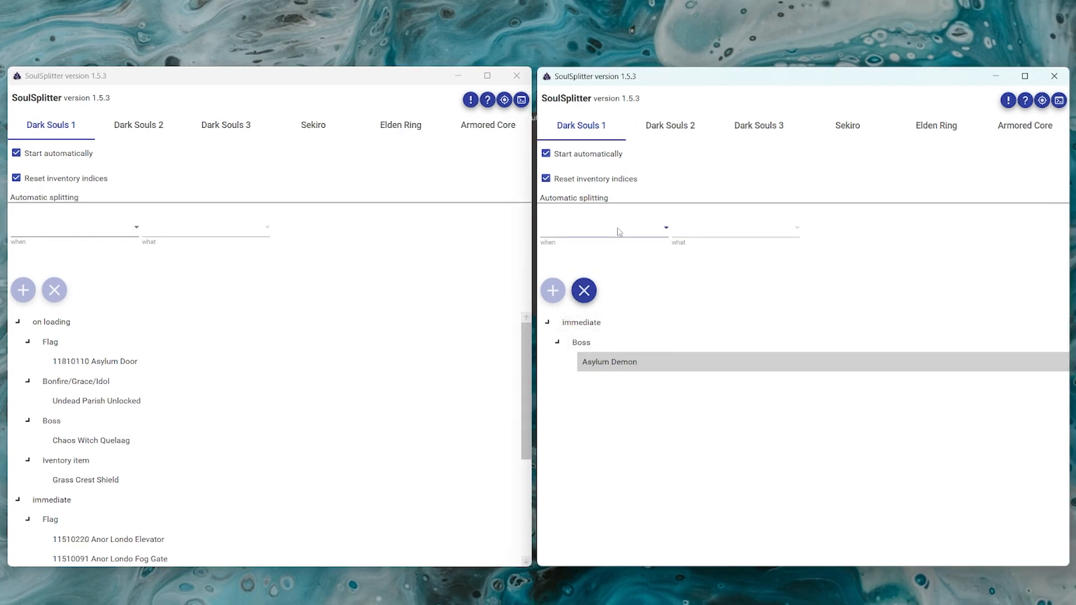
pyautogui.click(619, 232)
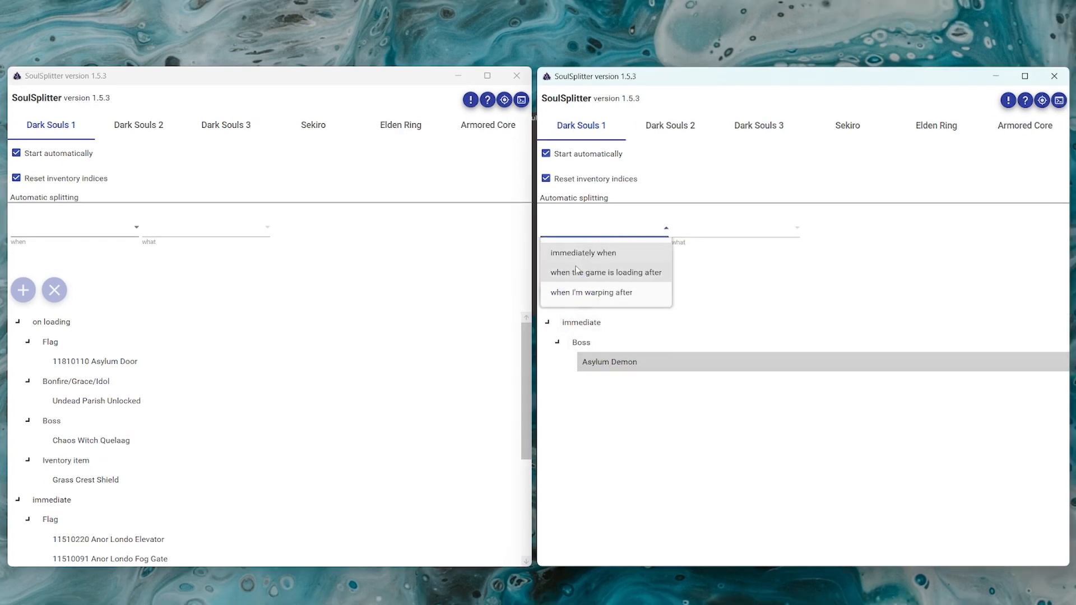
pyautogui.click(606, 272)
pyautogui.click(734, 228)
pyautogui.click(701, 250)
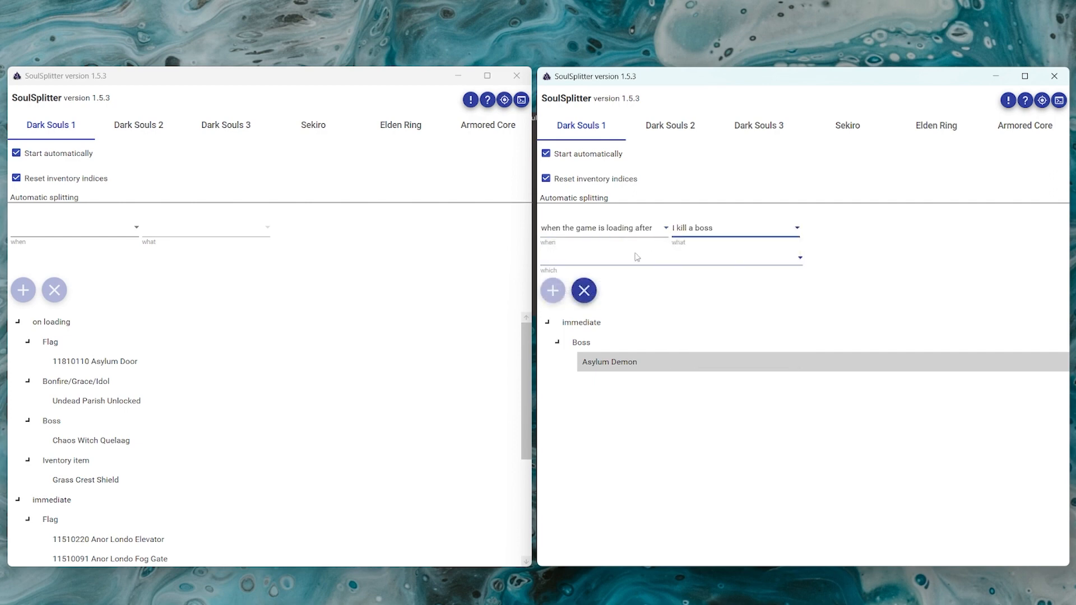
pyautogui.click(637, 257)
pyautogui.write('Asylum')
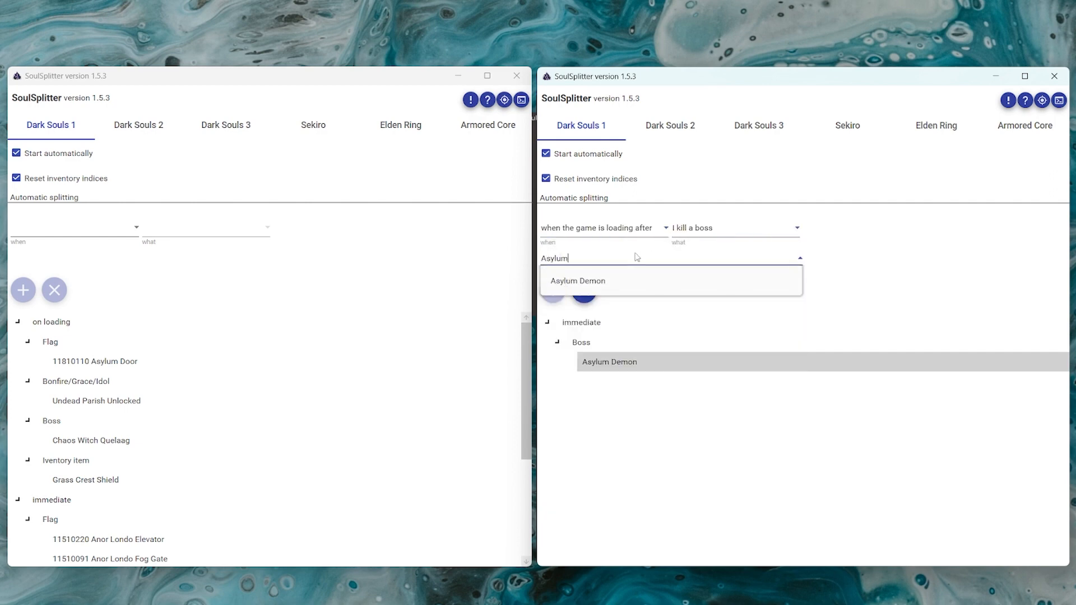
pyautogui.click(628, 280)
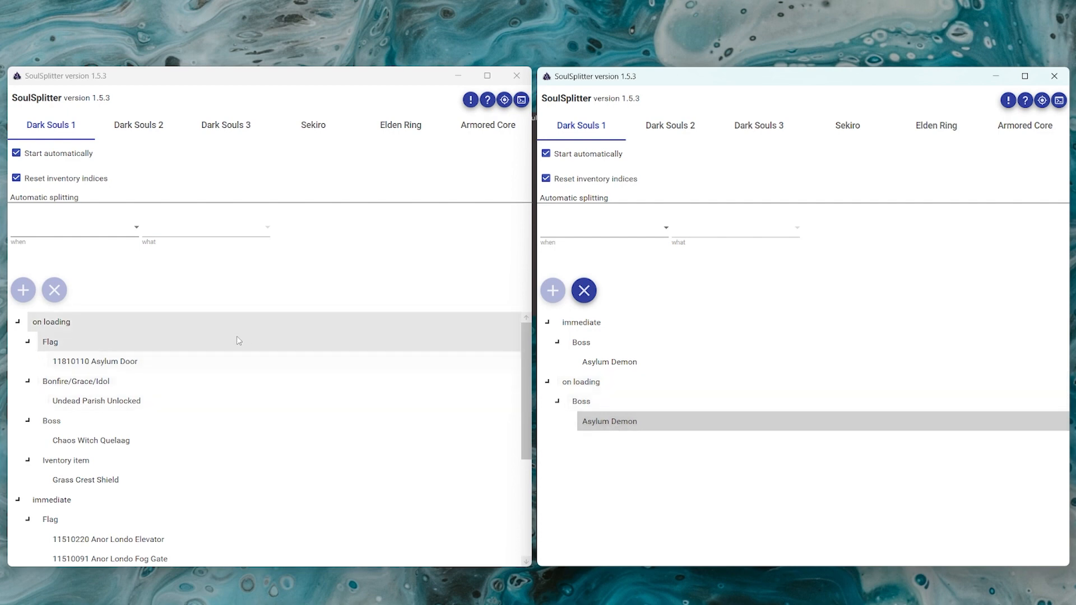
# Add a split for when the game is loading after triggering flag 11810110, with the description Asylum Door.
pyautogui.click(54, 361)
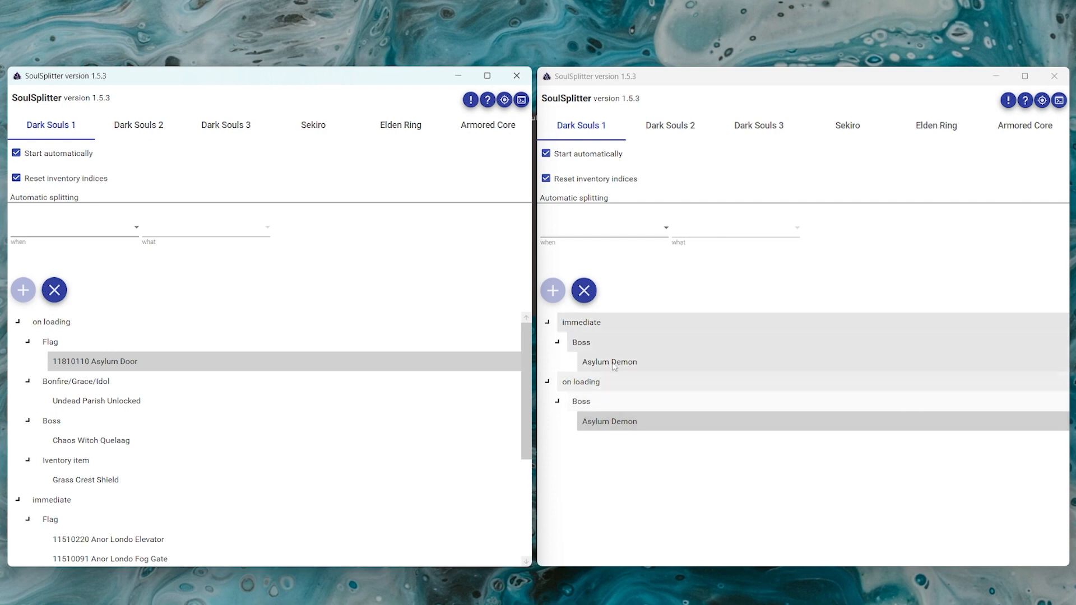
pyautogui.click(605, 228)
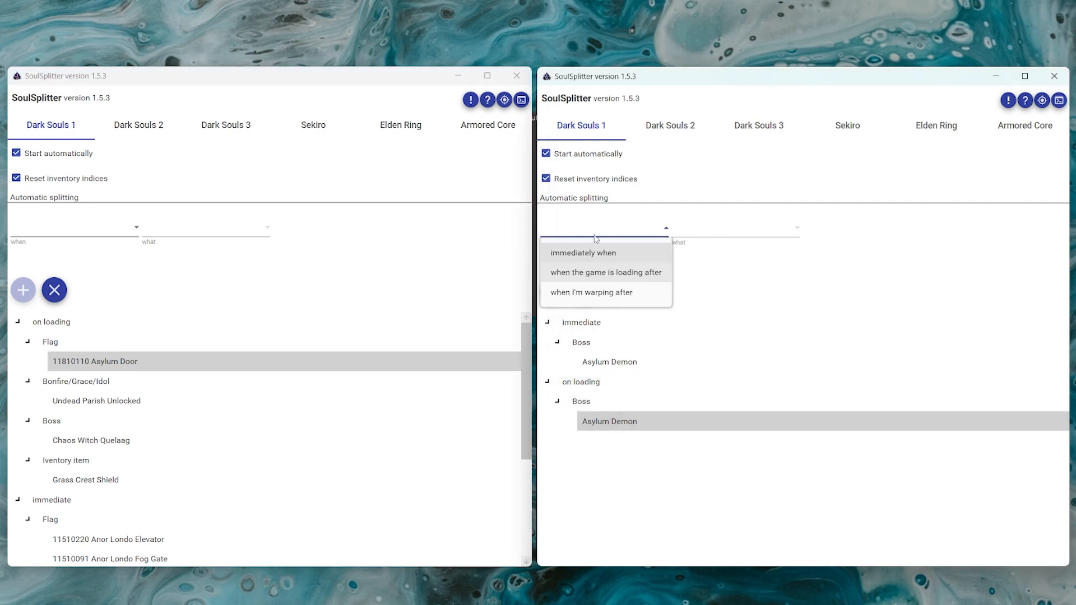
pyautogui.click(608, 274)
pyautogui.click(691, 234)
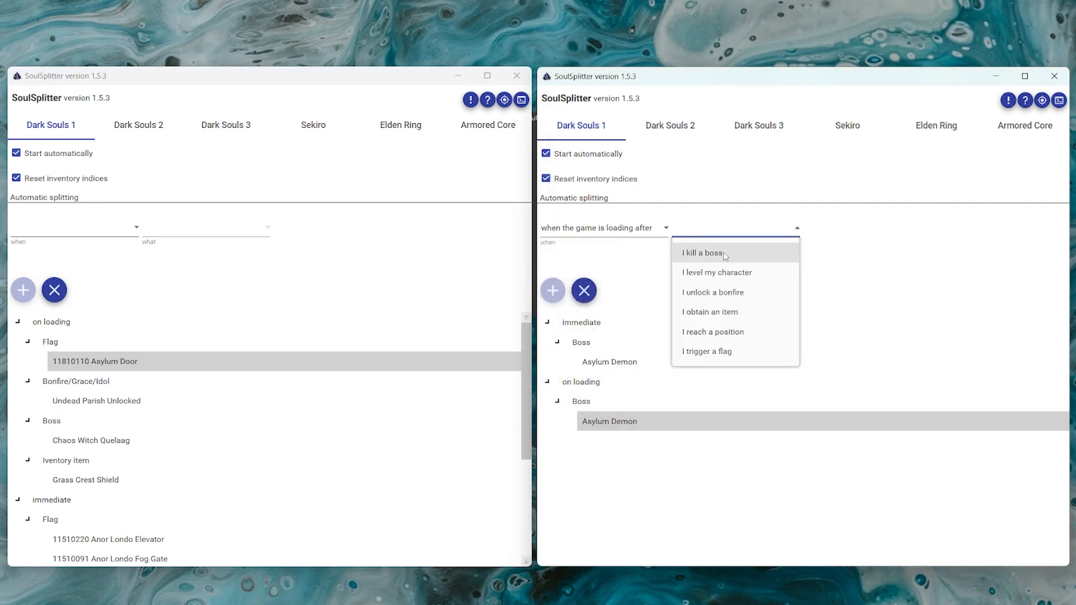
pyautogui.click(709, 357)
pyautogui.click(582, 253)
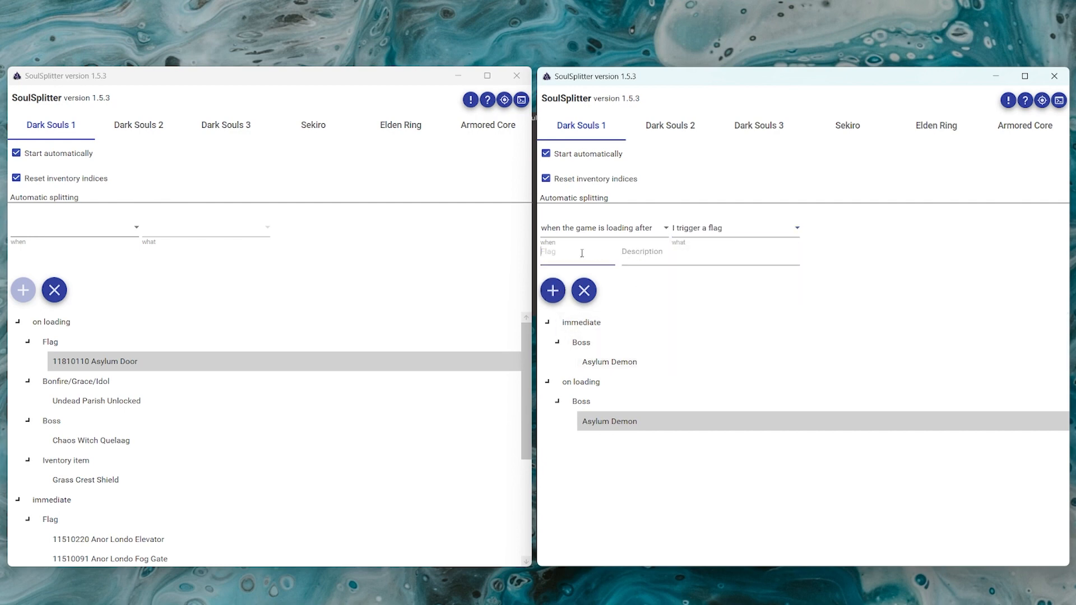
pyautogui.write('11810110')
pyautogui.press('Tab')
pyautogui.write('Asyl')
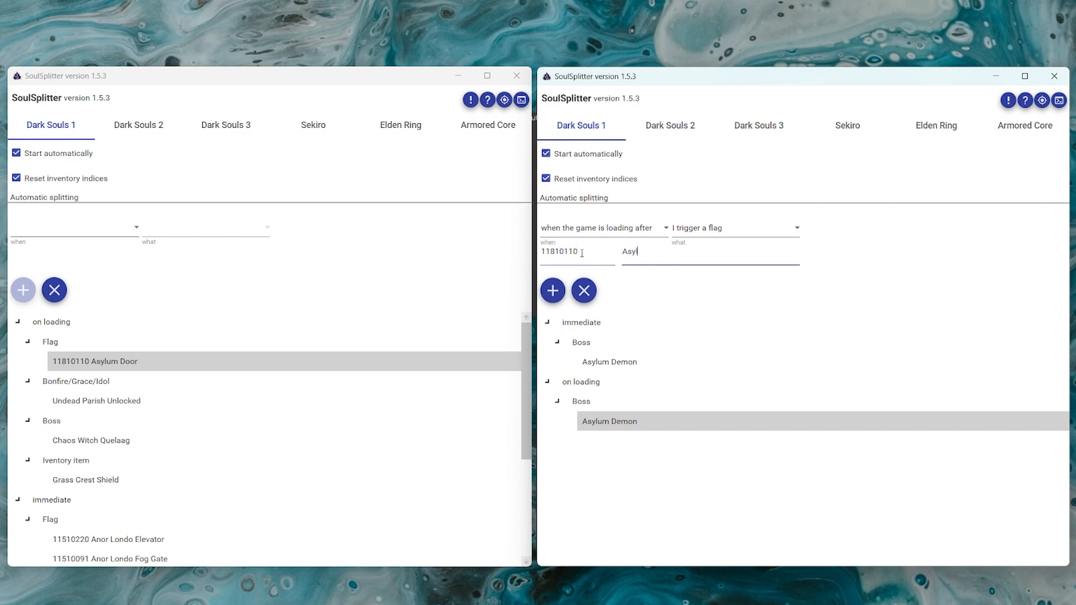
pyautogui.write('um Door')
pyautogui.press('Return')
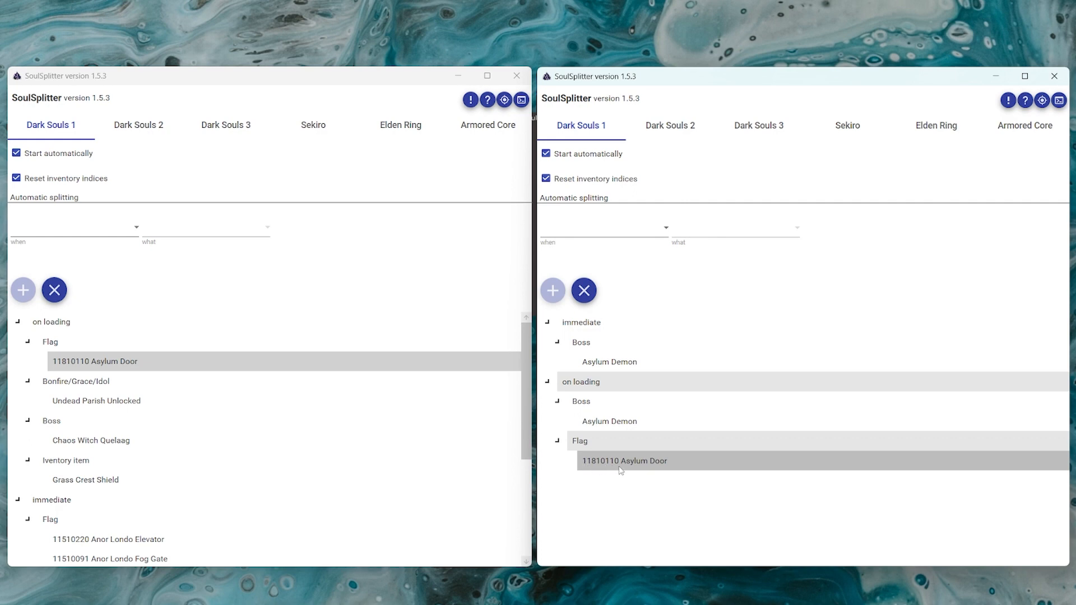
# Remove the Asylum Demon boss splits from the on loading and immediate groups.
pyautogui.click(600, 421)
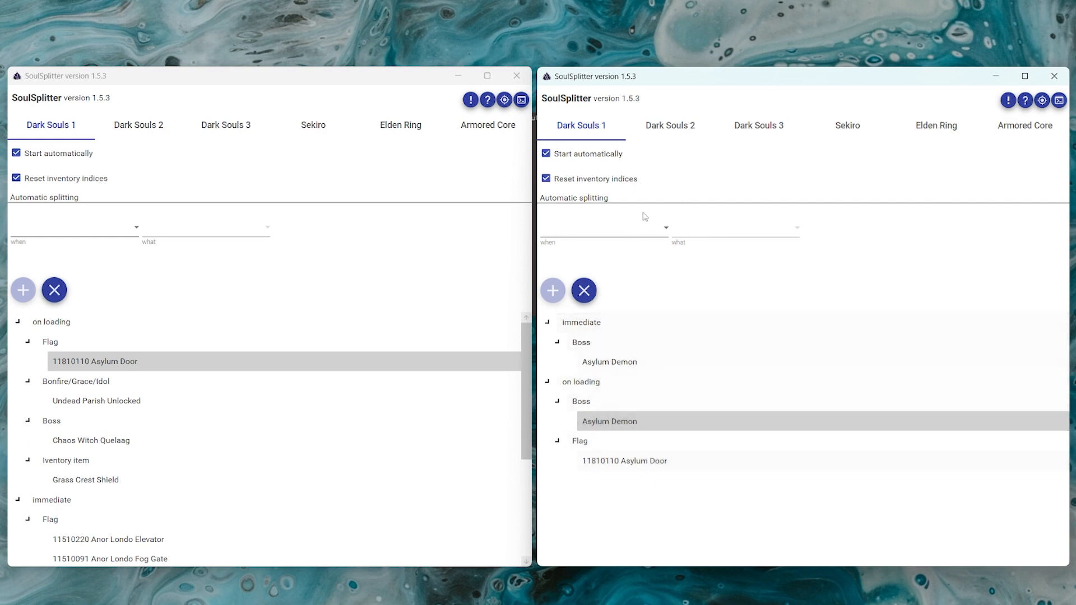
pyautogui.click(583, 291)
pyautogui.click(609, 362)
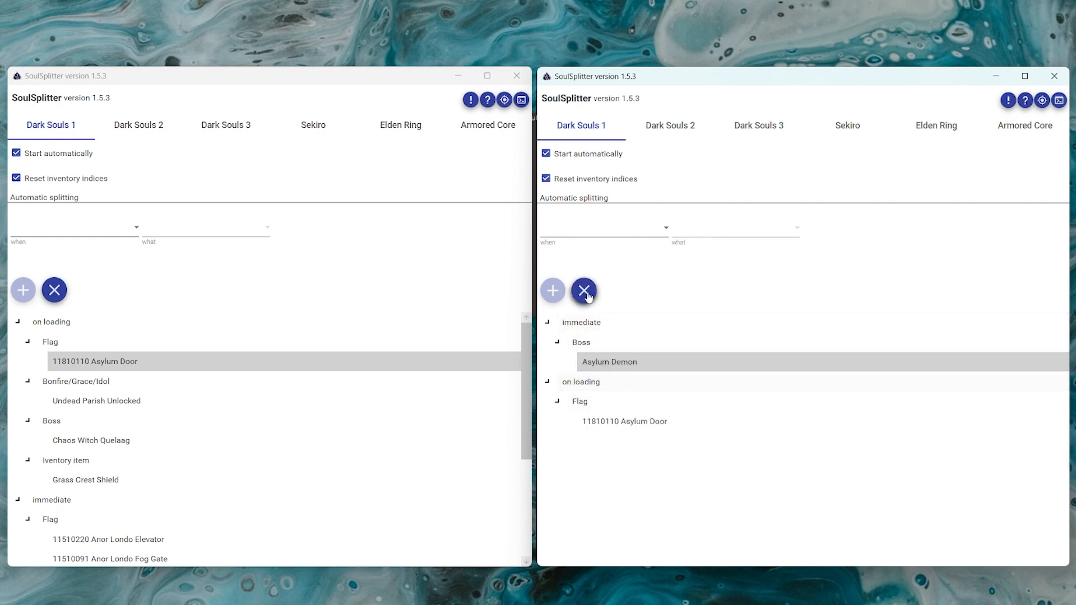
pyautogui.click(584, 290)
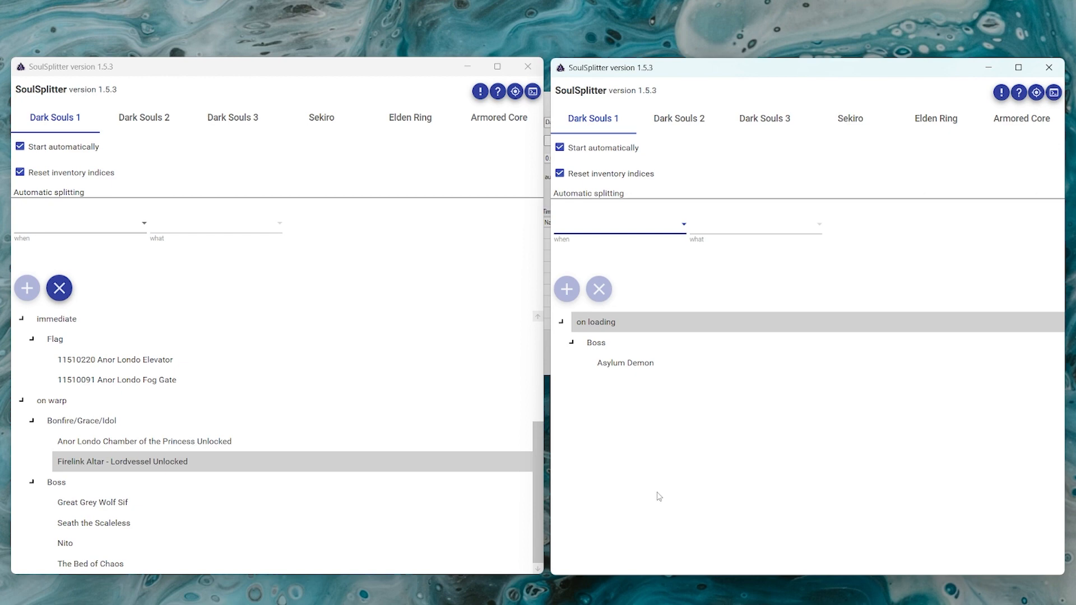
# Set a new split's trigger to warping after killing a boss, and review the splits in the completed example list.
pyautogui.click(662, 226)
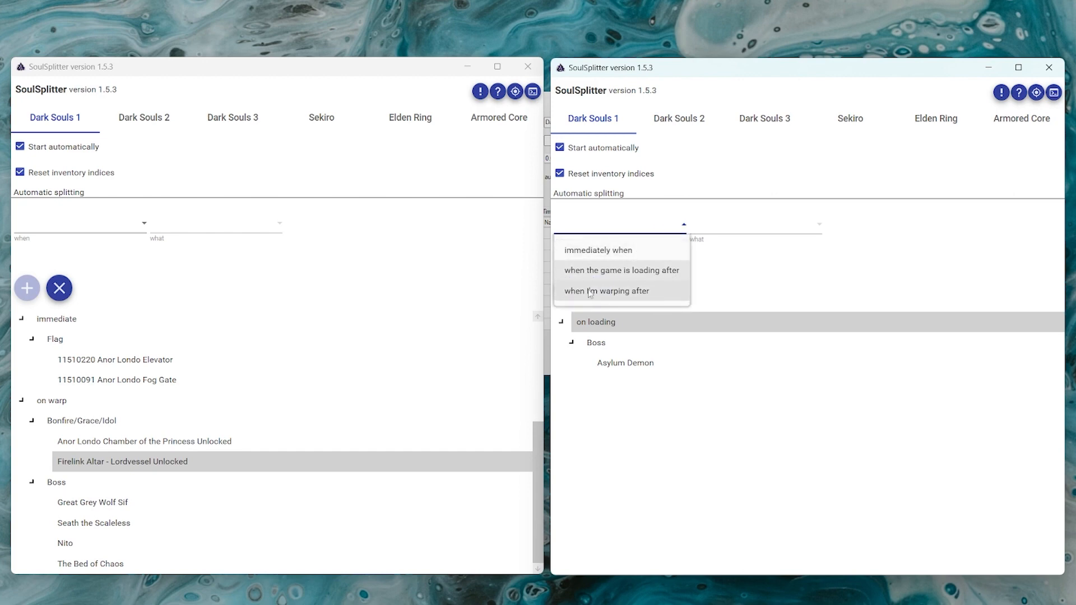
pyautogui.click(633, 294)
pyautogui.click(723, 235)
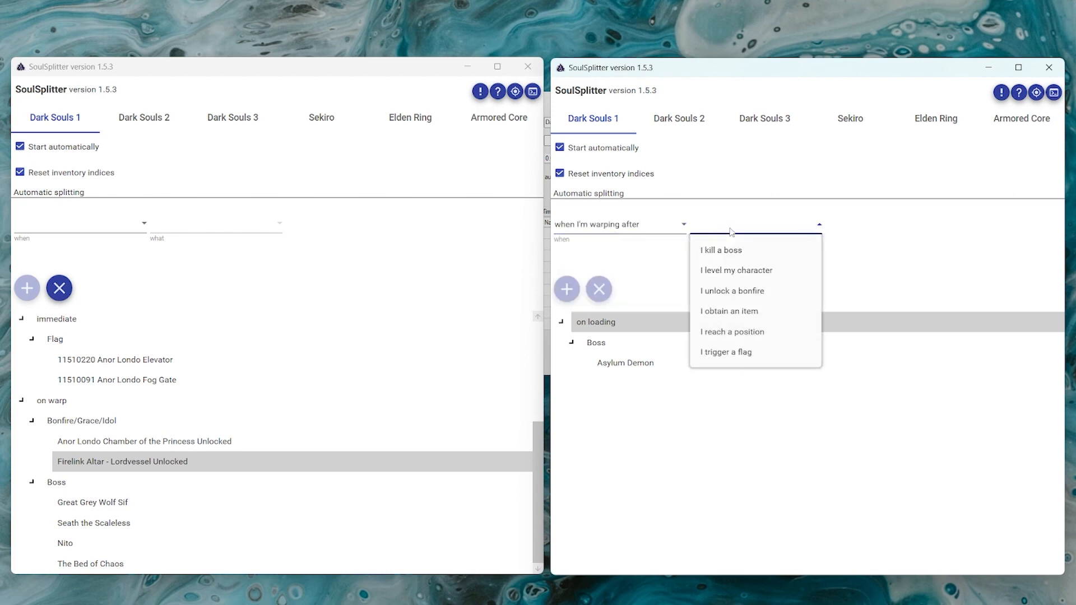
pyautogui.click(719, 252)
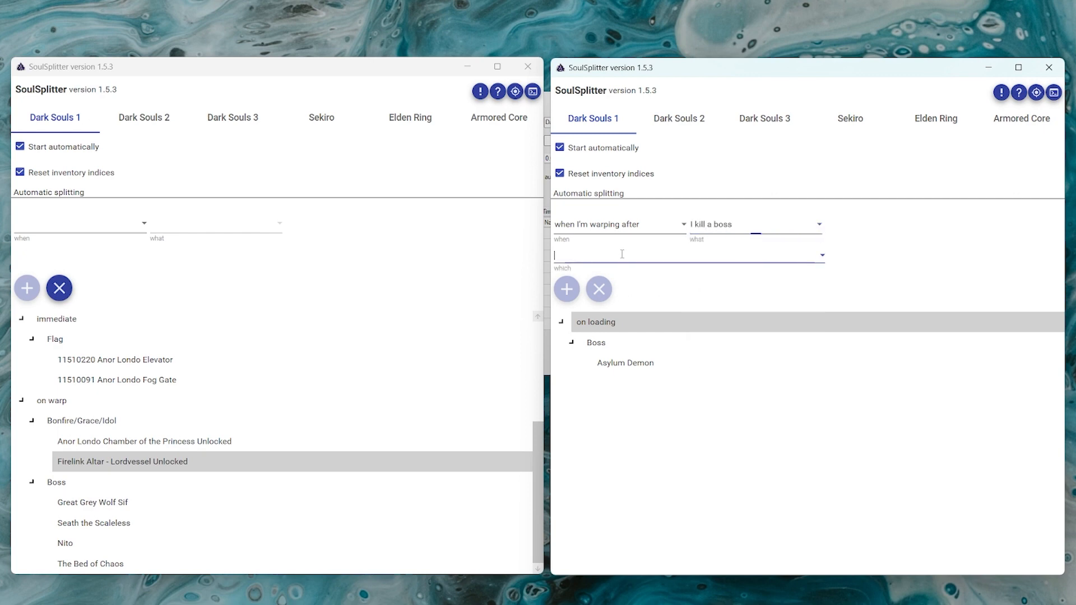
pyautogui.click(168, 380)
pyautogui.scroll(3, 165, 480)
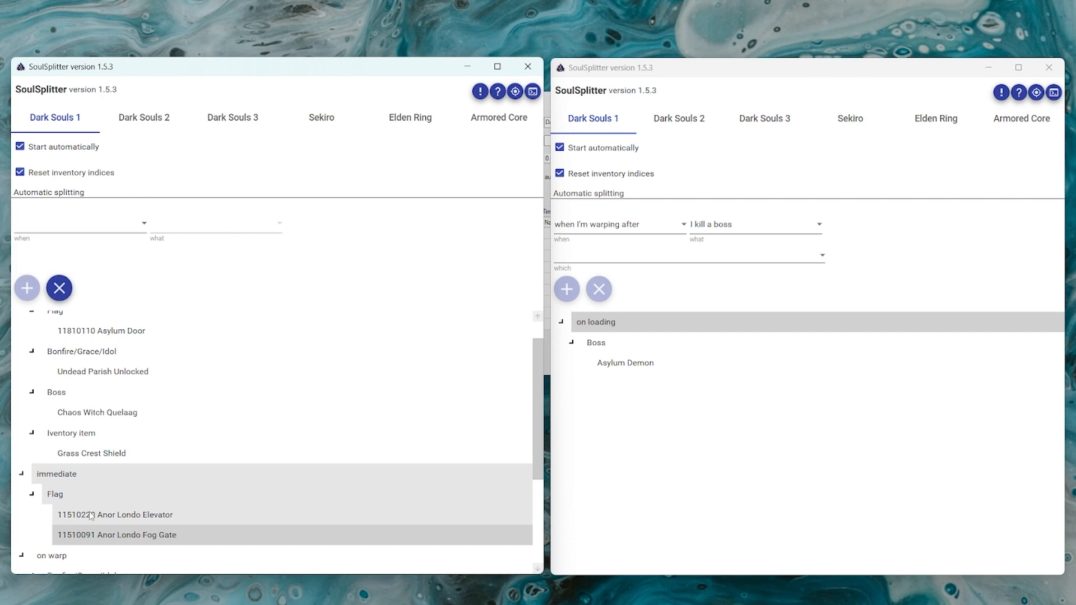
pyautogui.scroll(1, 166, 389)
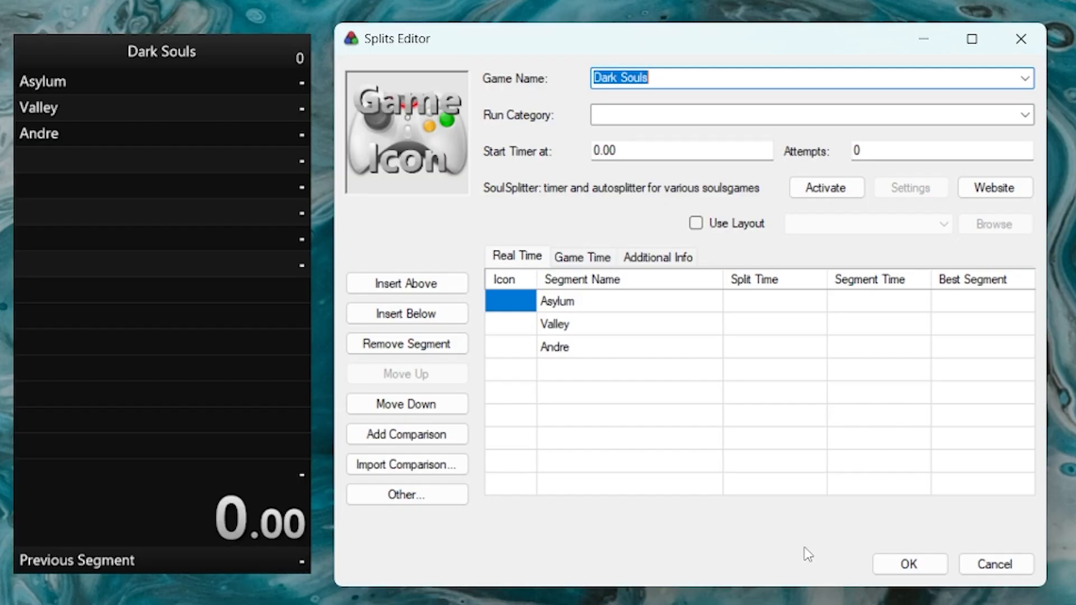
# Accept the Dark Souls segment edits and start saving the splits as a new file.
pyautogui.click(907, 563)
pyautogui.rightClick(194, 207)
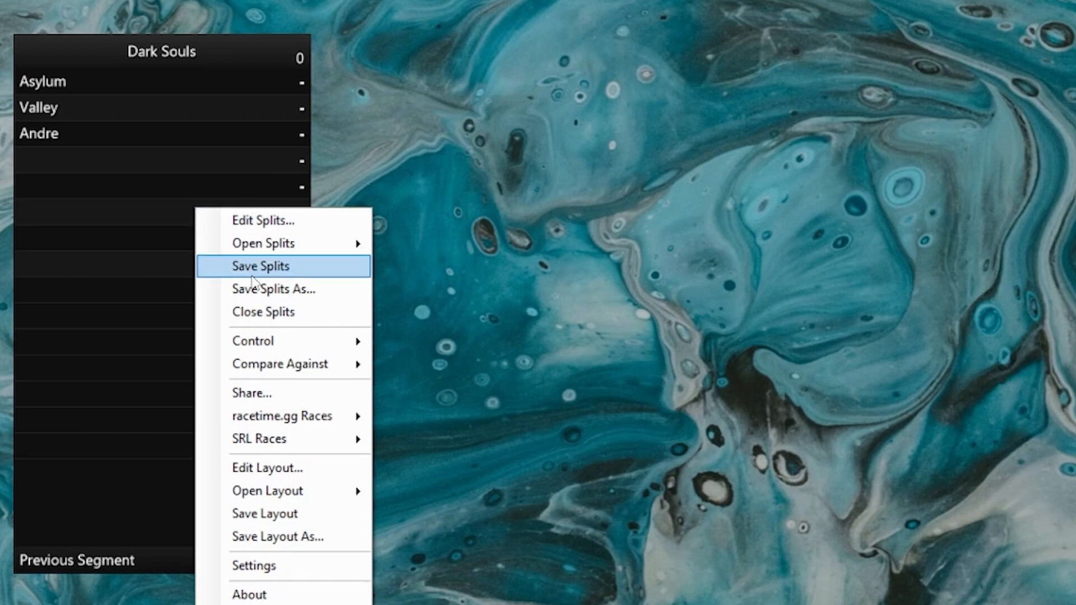
pyautogui.click(273, 289)
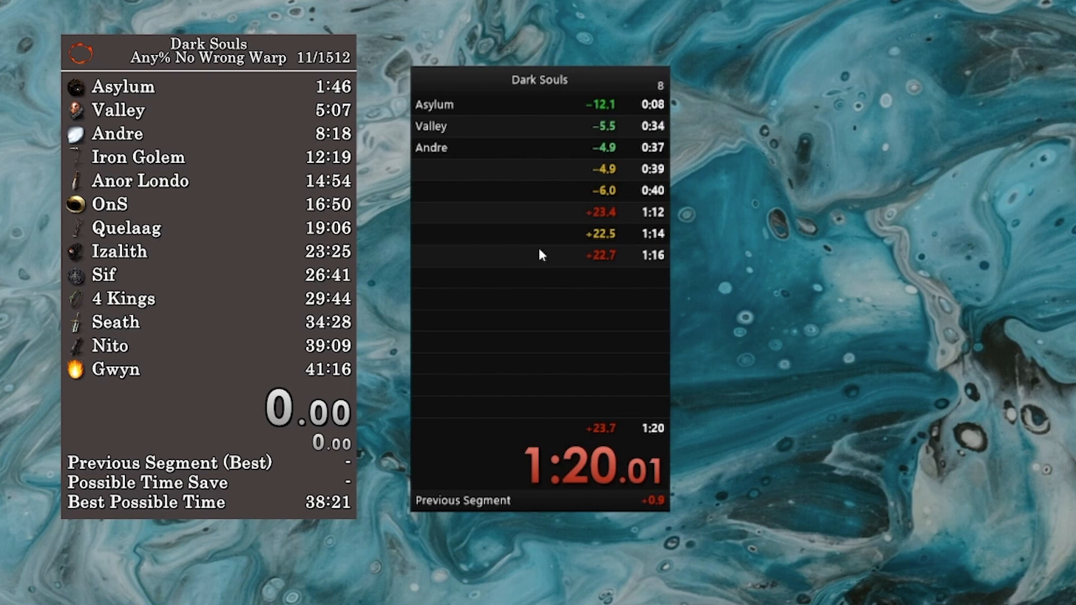
# Set the Any% No Wrong Warp timer to compare against Game Time.
pyautogui.rightClick(251, 246)
pyautogui.moveTo(318, 355)
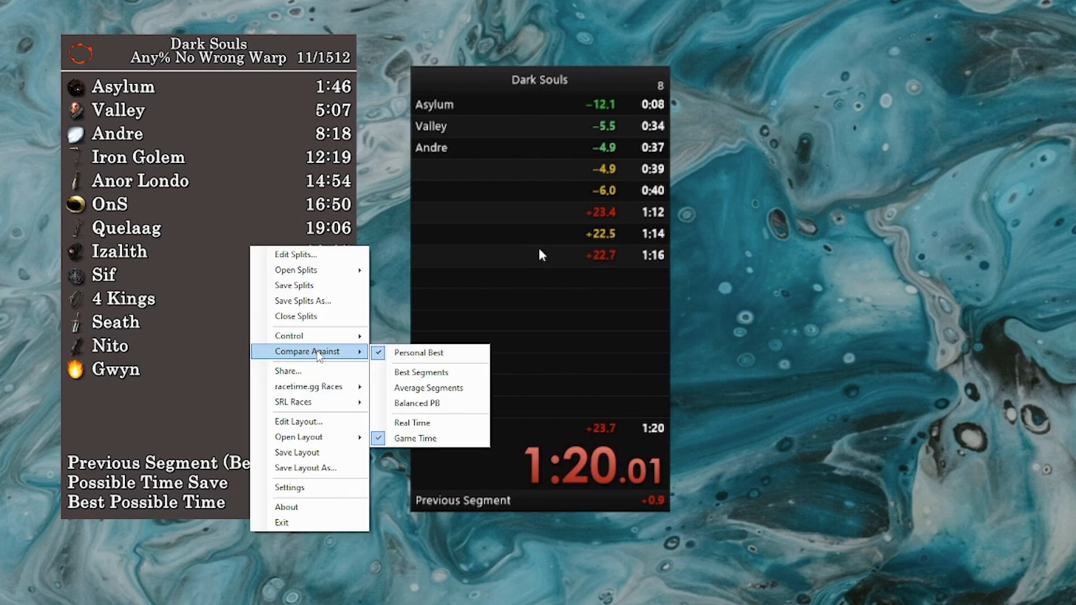
pyautogui.click(441, 429)
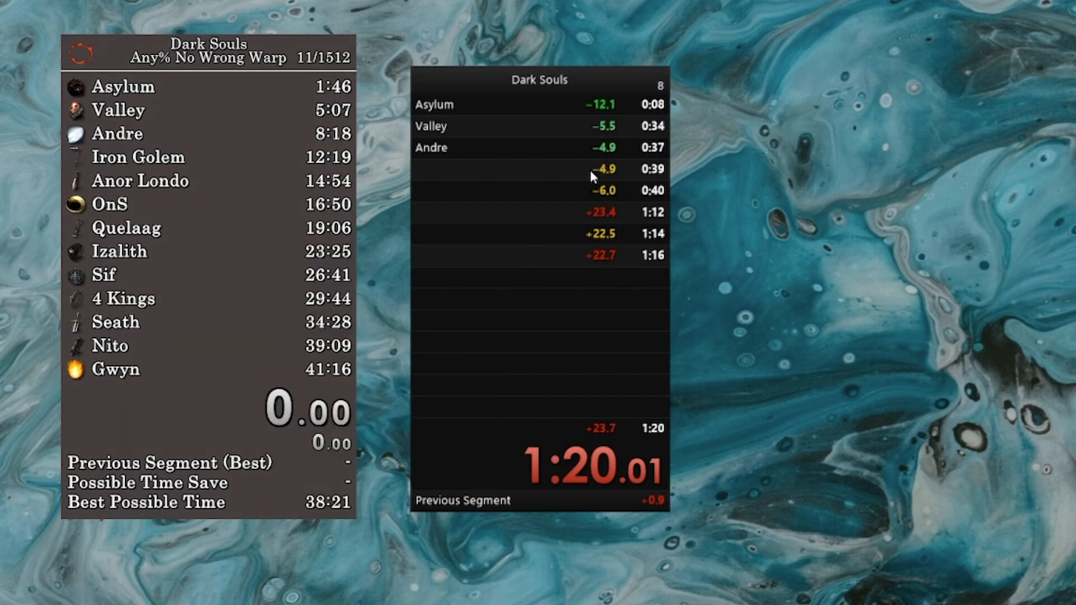
# Open the layout for editing and go through its Splits, Timer and Previous Segment components.
pyautogui.rightClick(584, 289)
pyautogui.click(644, 511)
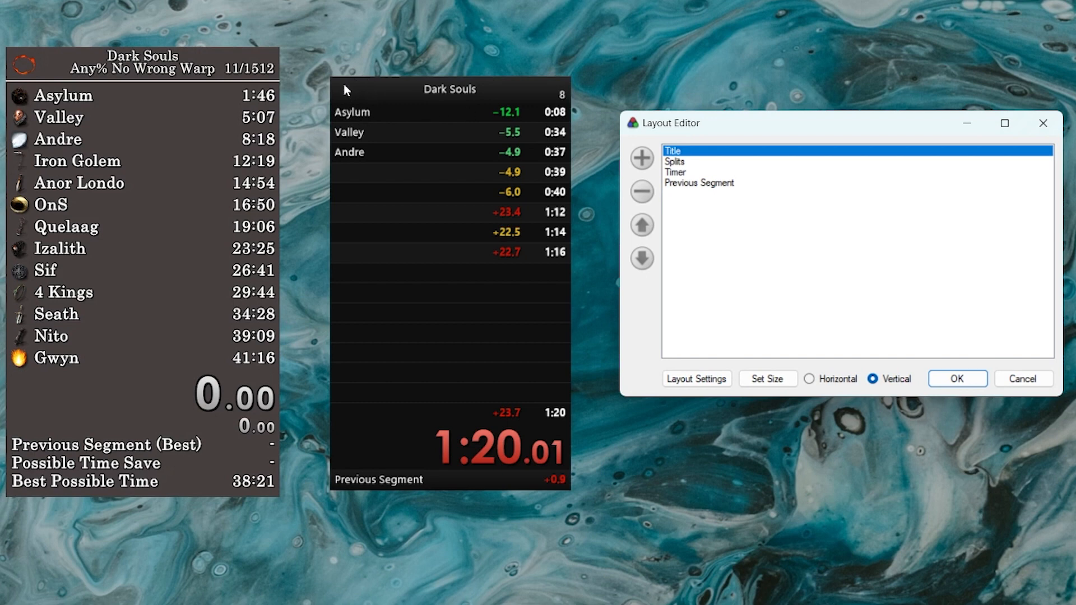
pyautogui.click(687, 162)
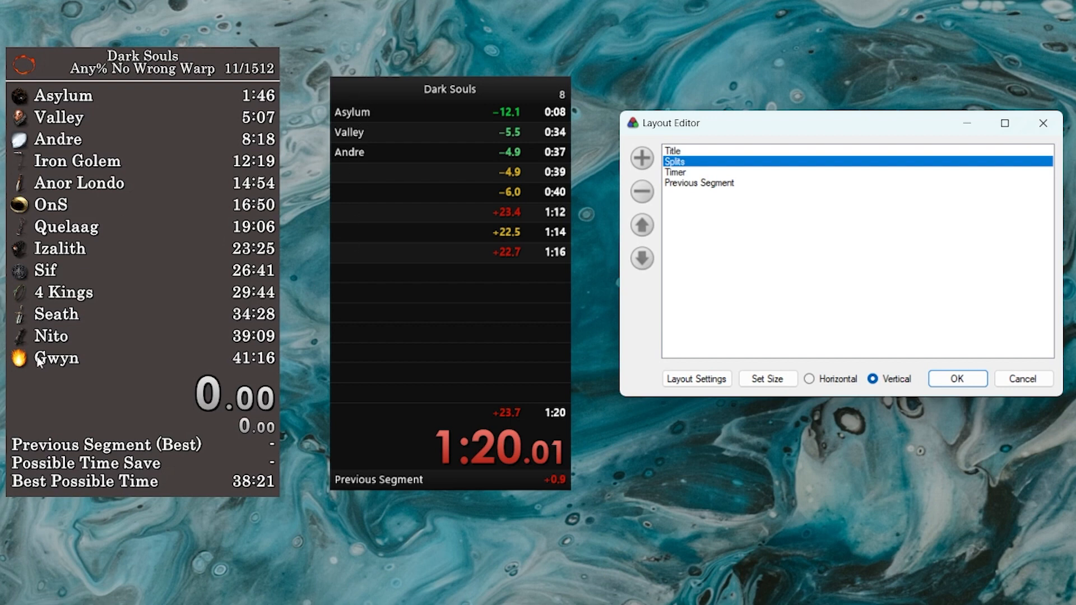
pyautogui.click(675, 173)
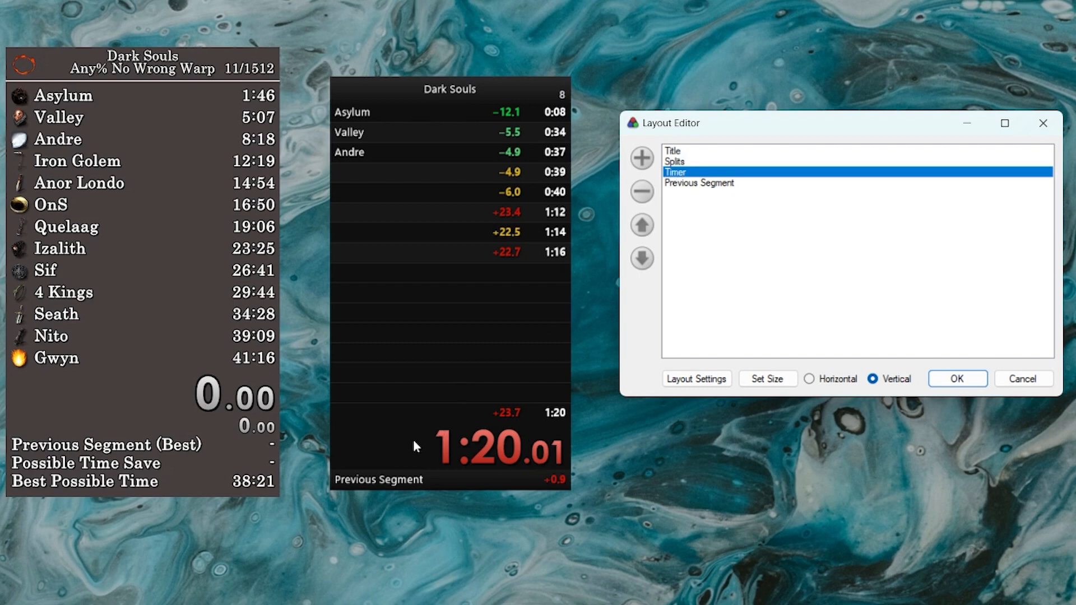
pyautogui.press('Down')
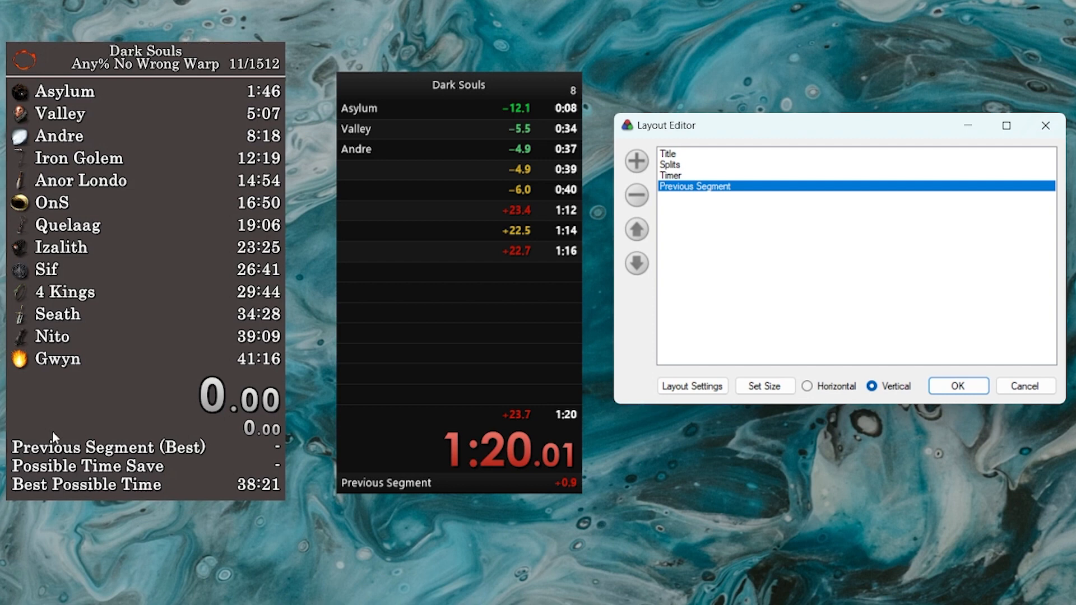
# Replace the layout's Timer component with a Detailed Timer.
pyautogui.click(675, 176)
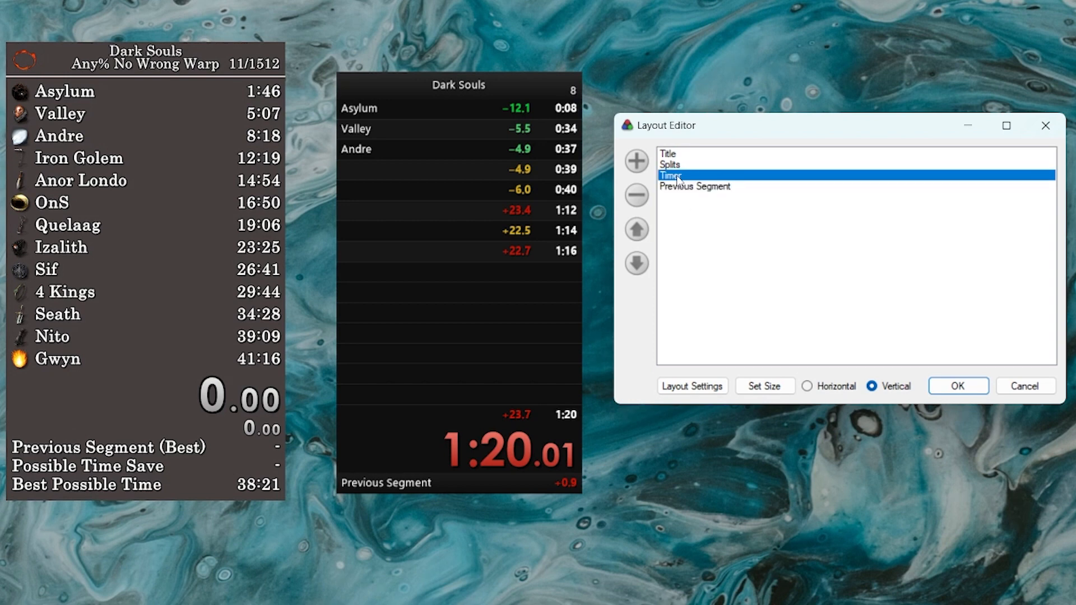
pyautogui.click(636, 195)
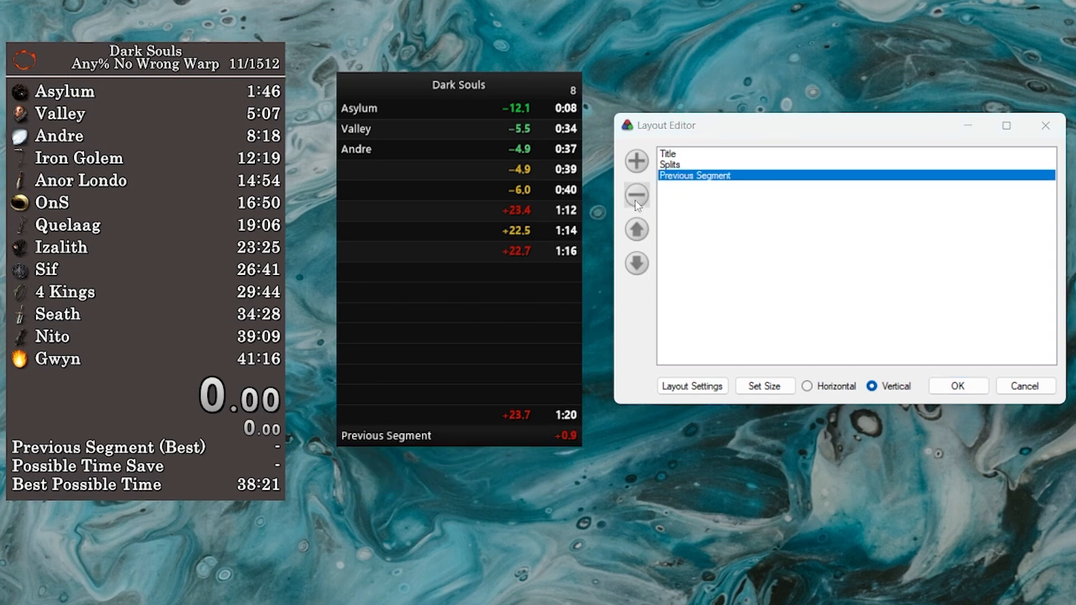
pyautogui.click(637, 166)
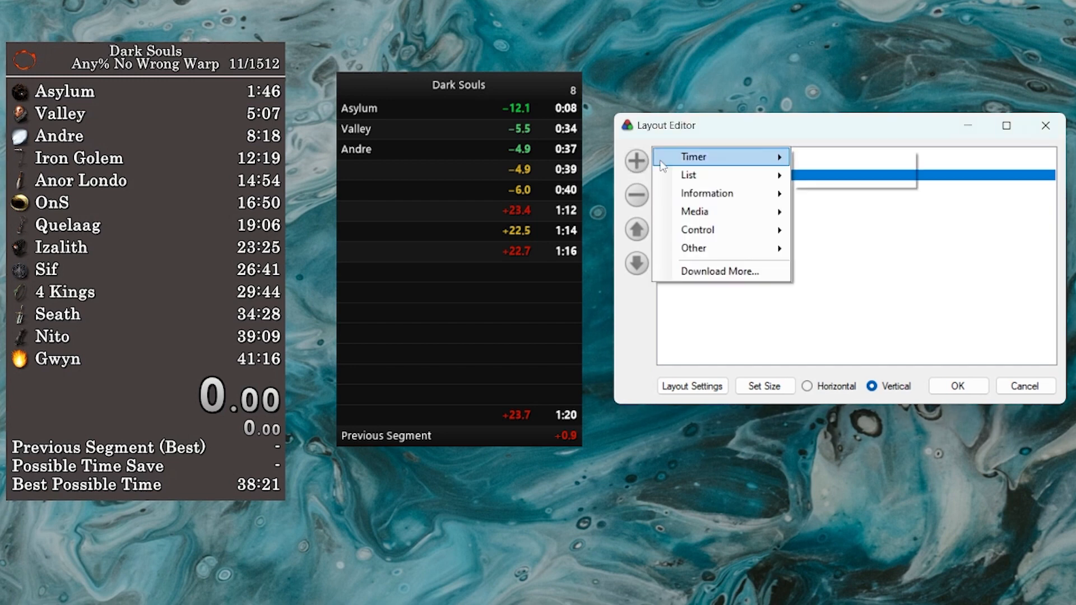
pyautogui.moveTo(726, 157)
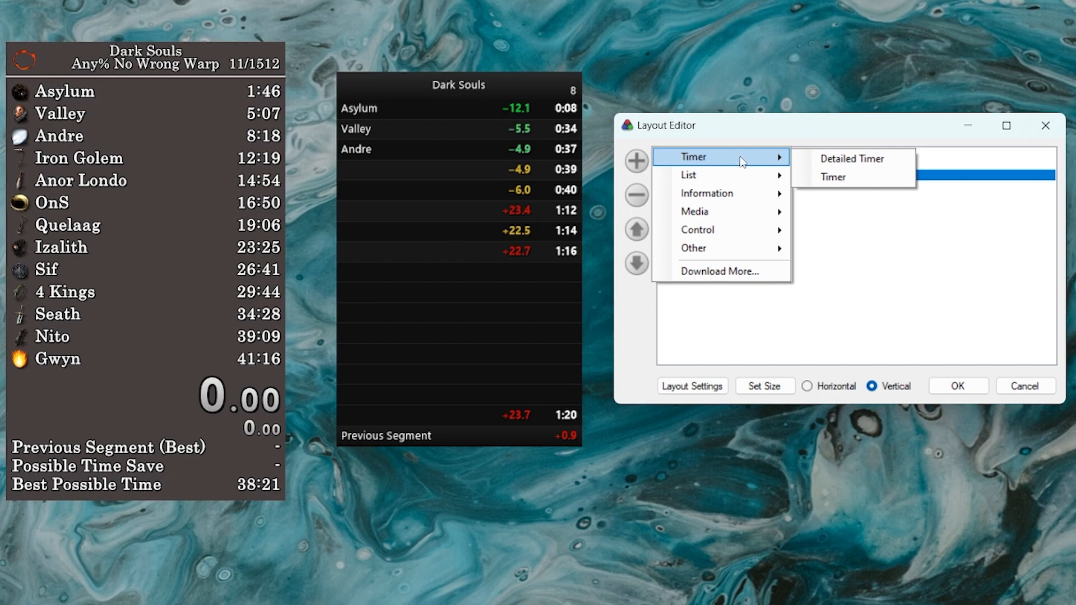
pyautogui.click(877, 160)
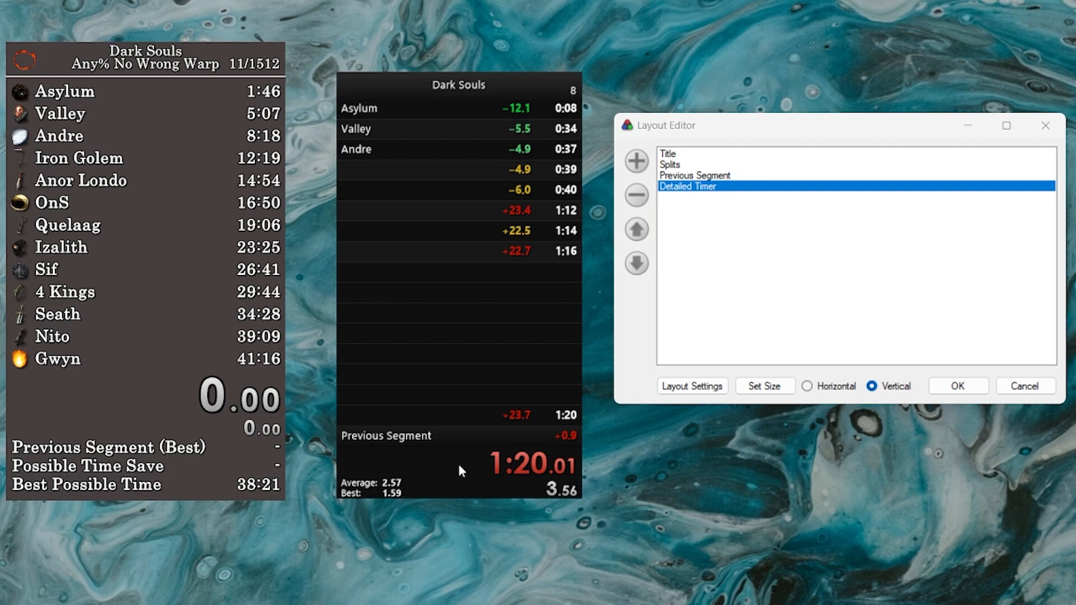
# Move the Detailed Timer between the Splits and Previous Segment components.
pyautogui.click(684, 190)
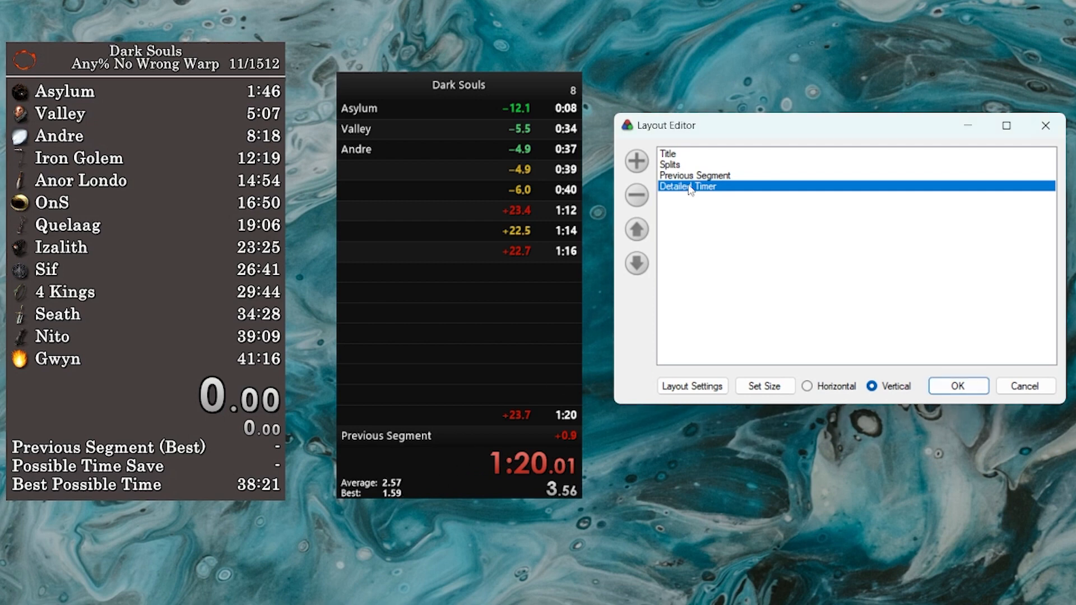
pyautogui.moveTo(684, 190)
pyautogui.mouseDown()
pyautogui.moveTo(689, 167)
pyautogui.moveTo(692, 178)
pyautogui.mouseUp()
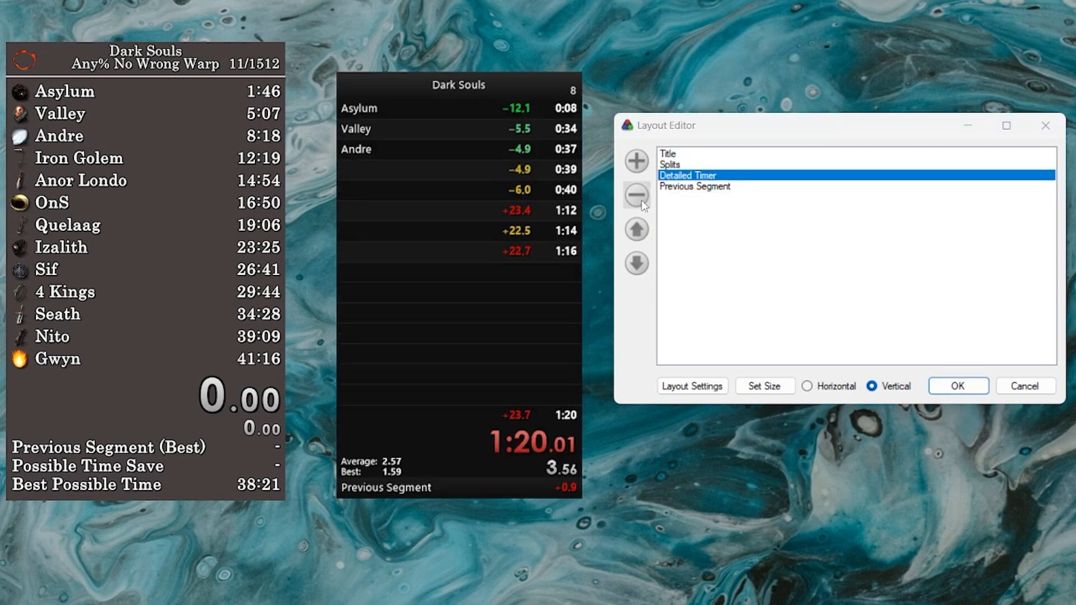
pyautogui.click(636, 228)
pyautogui.click(636, 228)
pyautogui.click(636, 263)
pyautogui.click(637, 263)
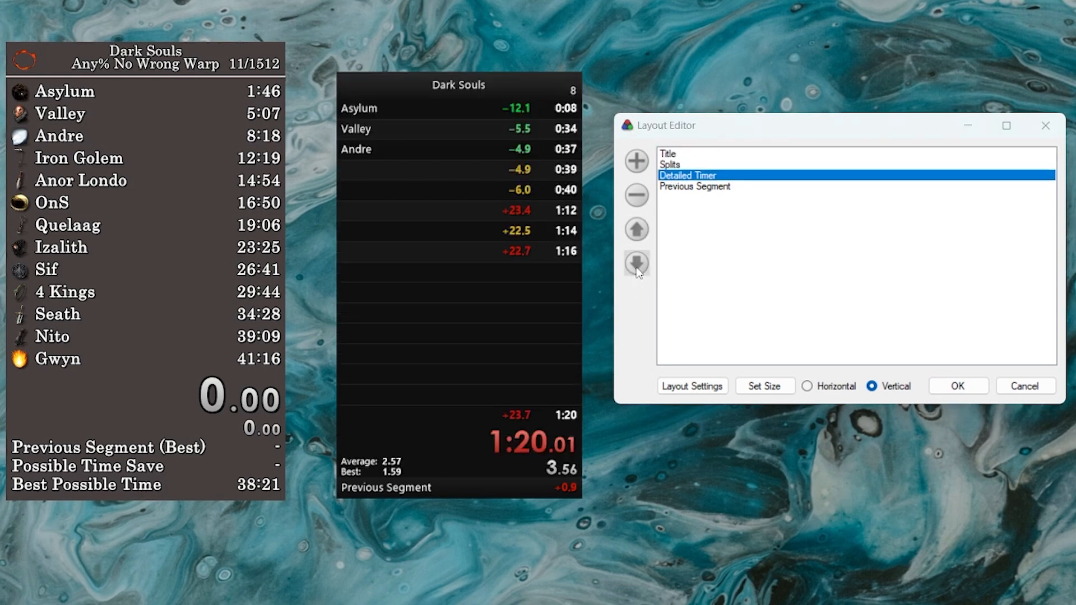
pyautogui.click(636, 263)
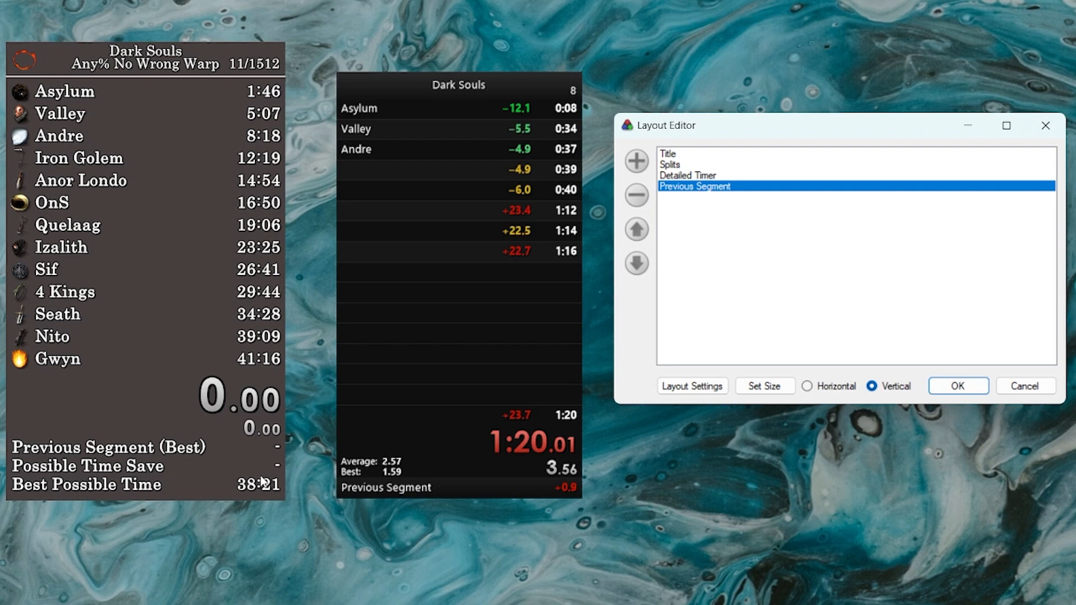
# Add a Possible Time Save component at the end of the layout.
pyautogui.click(636, 161)
pyautogui.moveTo(695, 196)
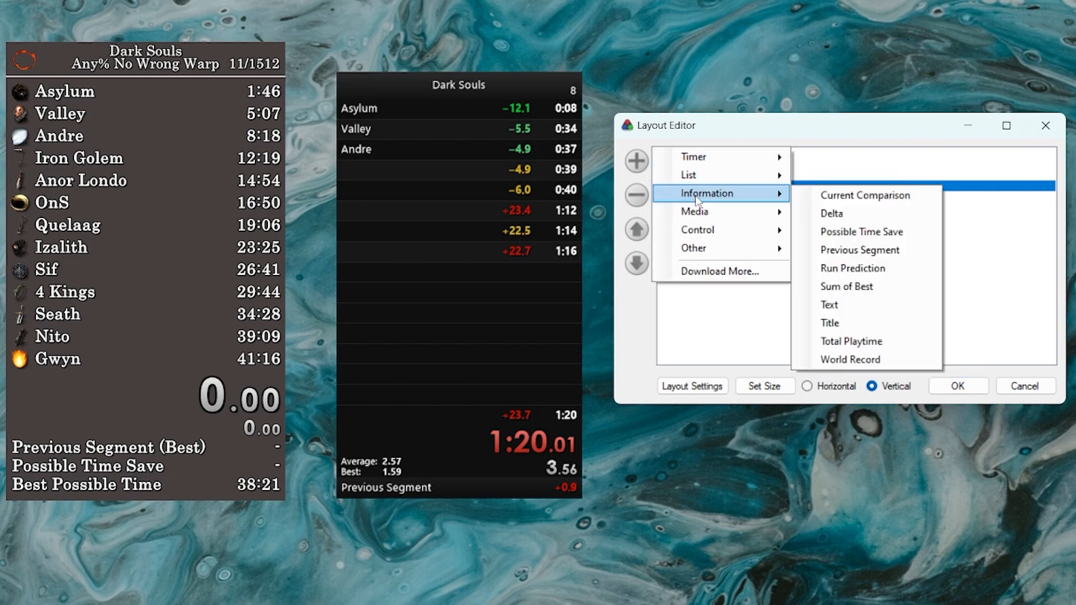
pyautogui.click(856, 232)
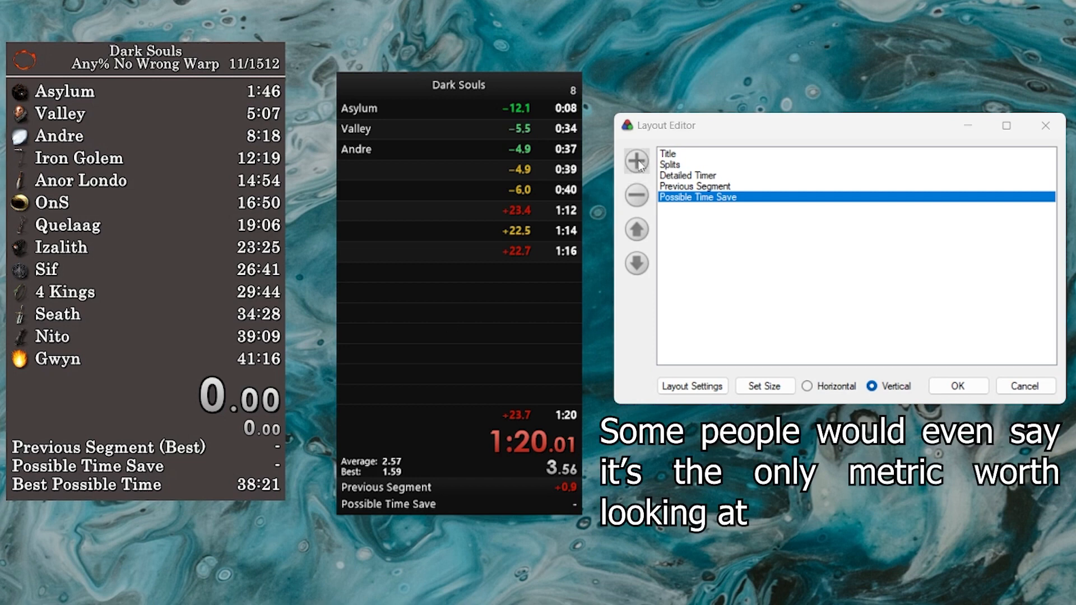
pyautogui.click(677, 224)
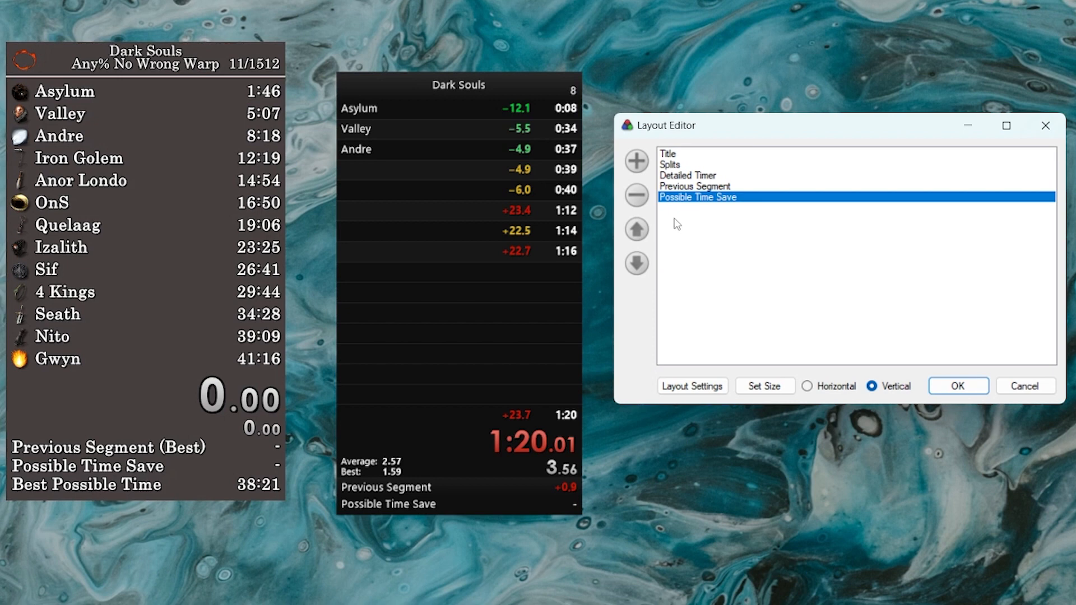
# Add a Run Prediction component at the end of the layout and set its comparison to Best Segments.
pyautogui.click(637, 164)
pyautogui.moveTo(719, 197)
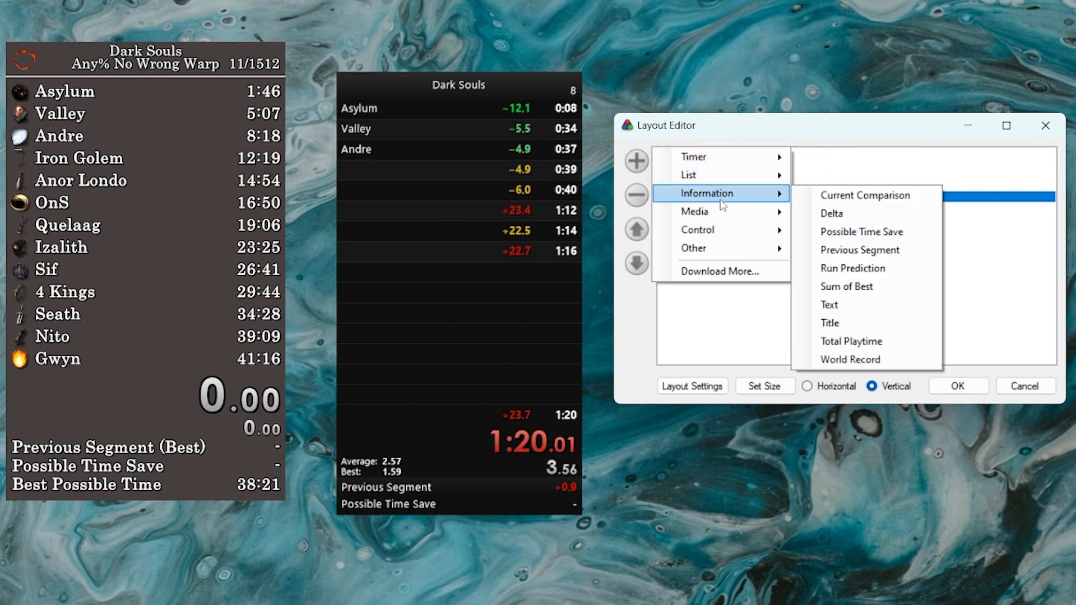
pyautogui.click(899, 271)
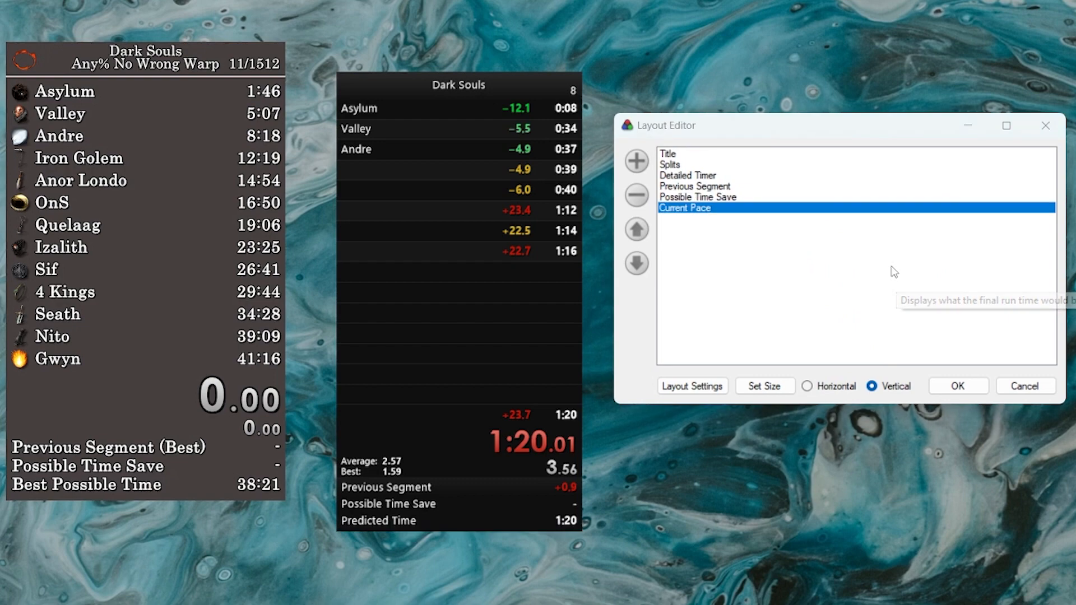
pyautogui.doubleClick(696, 210)
pyautogui.click(912, 128)
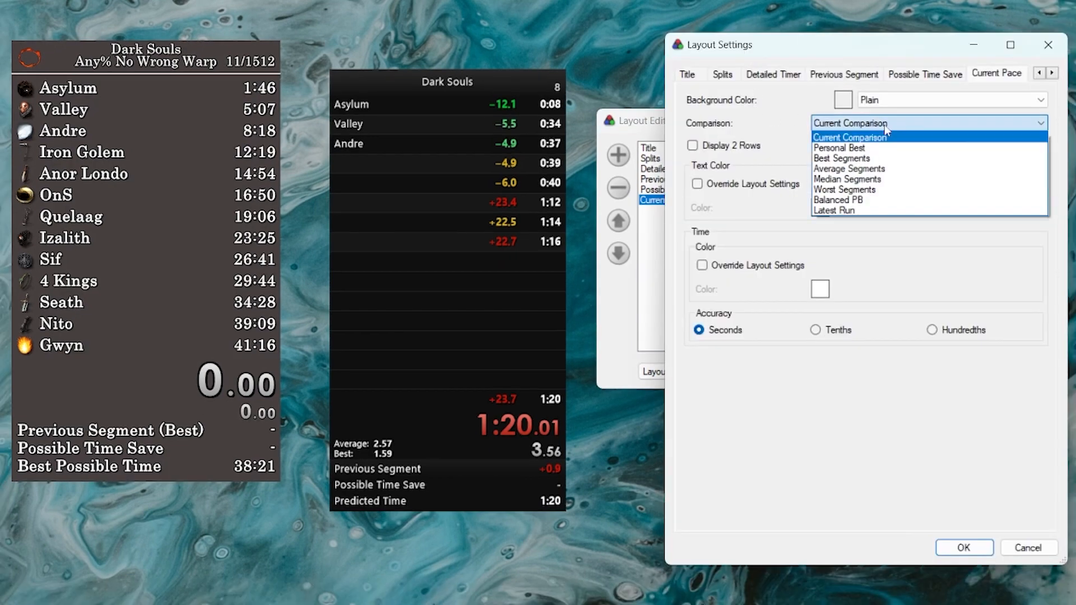
pyautogui.click(842, 158)
pyautogui.press('Return')
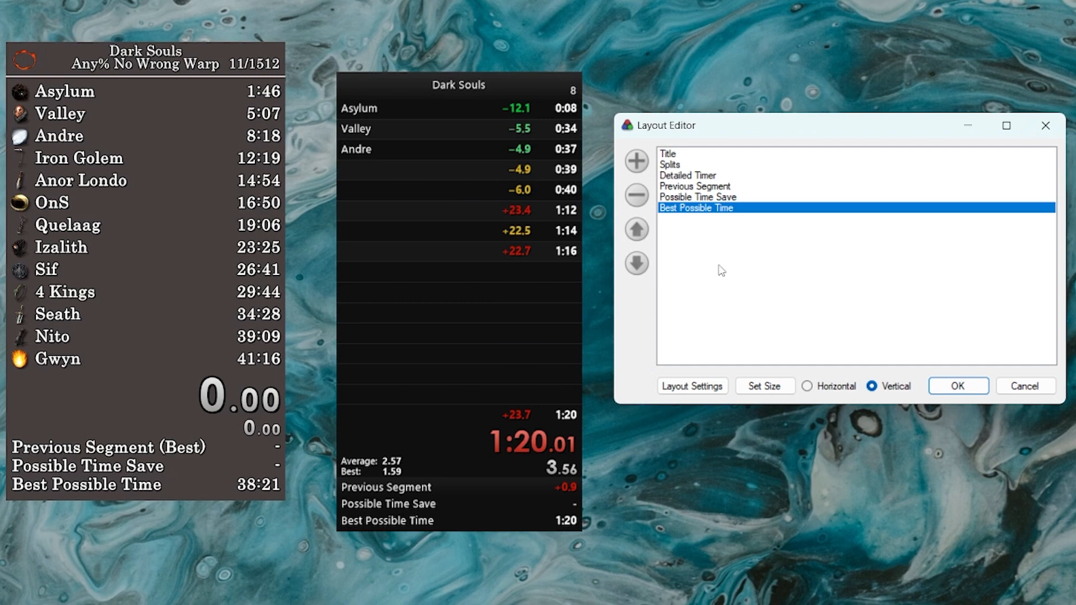
# Look through the Media, Other, Information and List categories of components that can be added to the layout.
pyautogui.click(636, 161)
pyautogui.moveTo(726, 209)
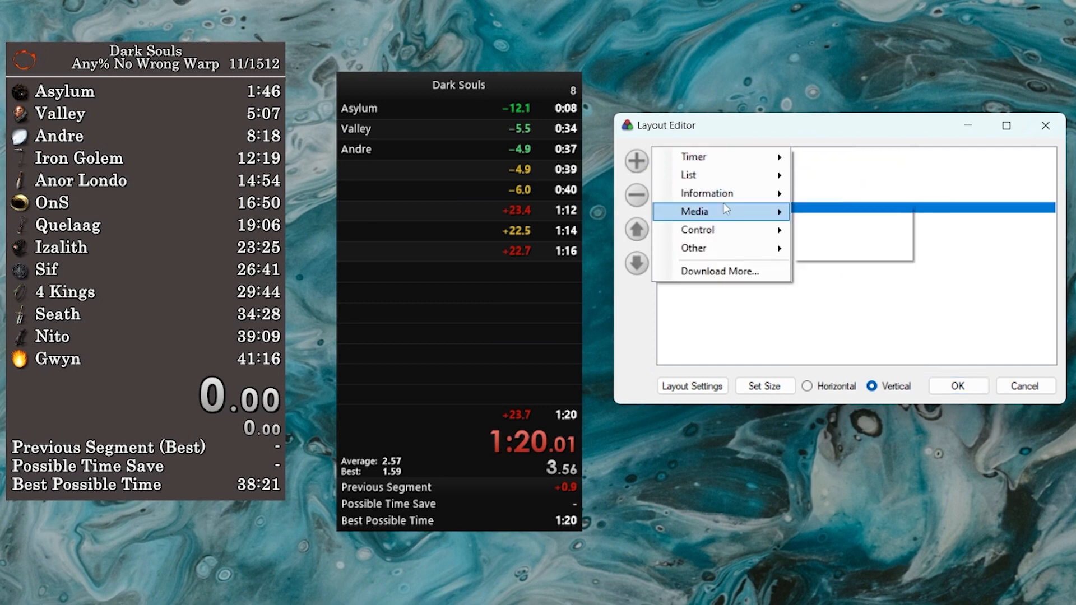
pyautogui.moveTo(735, 255)
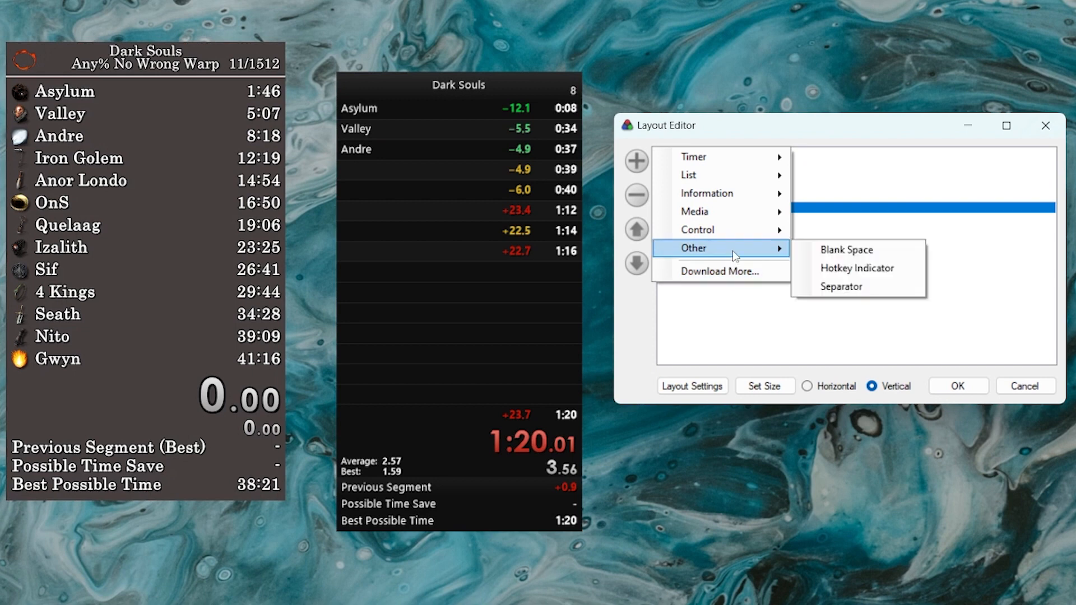
pyautogui.moveTo(734, 235)
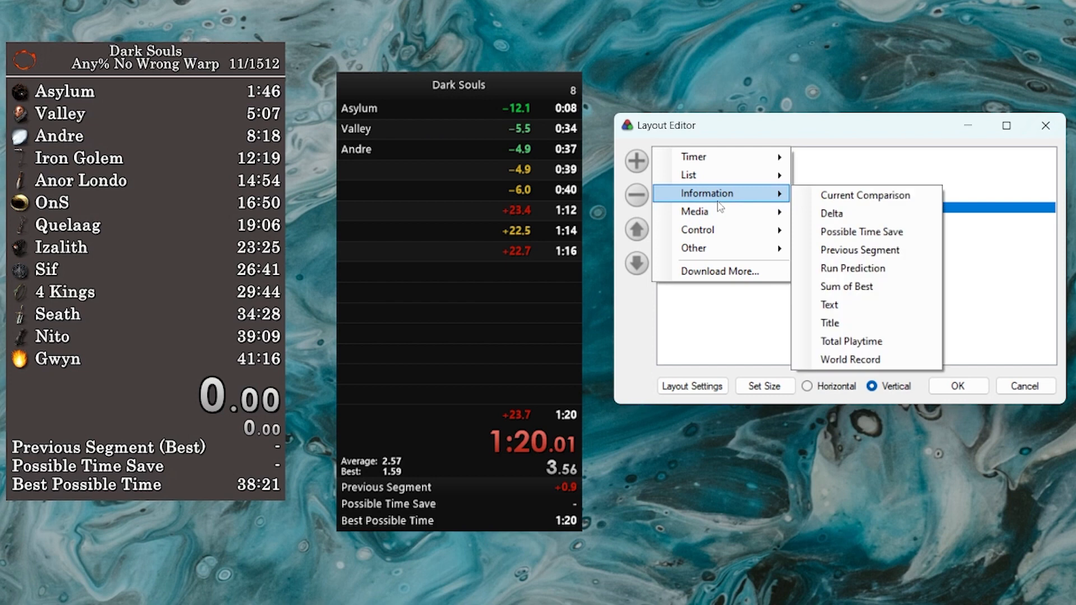
pyautogui.click(720, 357)
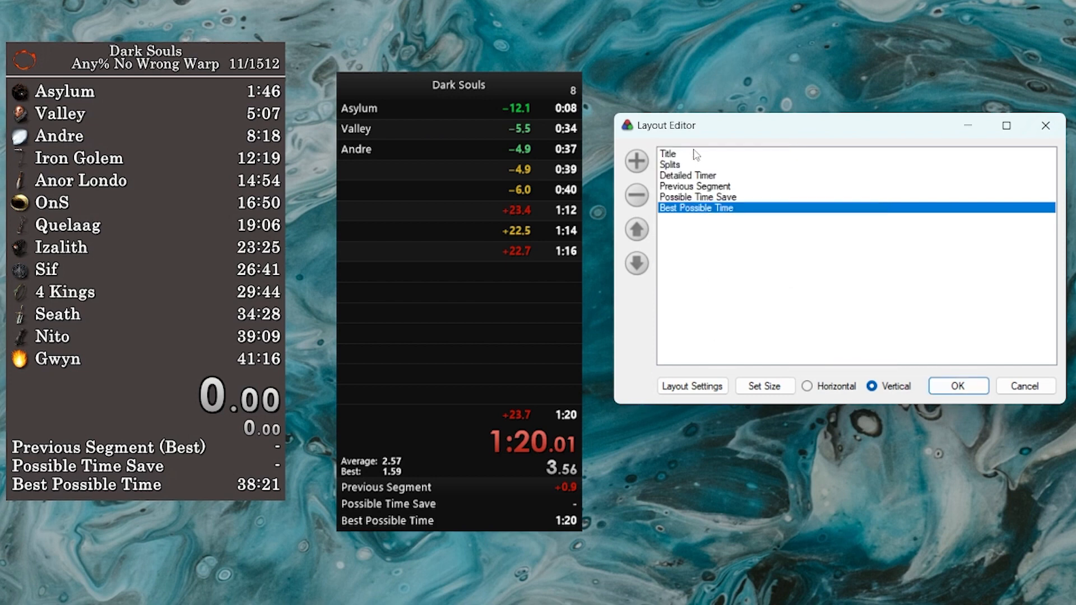
pyautogui.click(634, 161)
pyautogui.moveTo(737, 184)
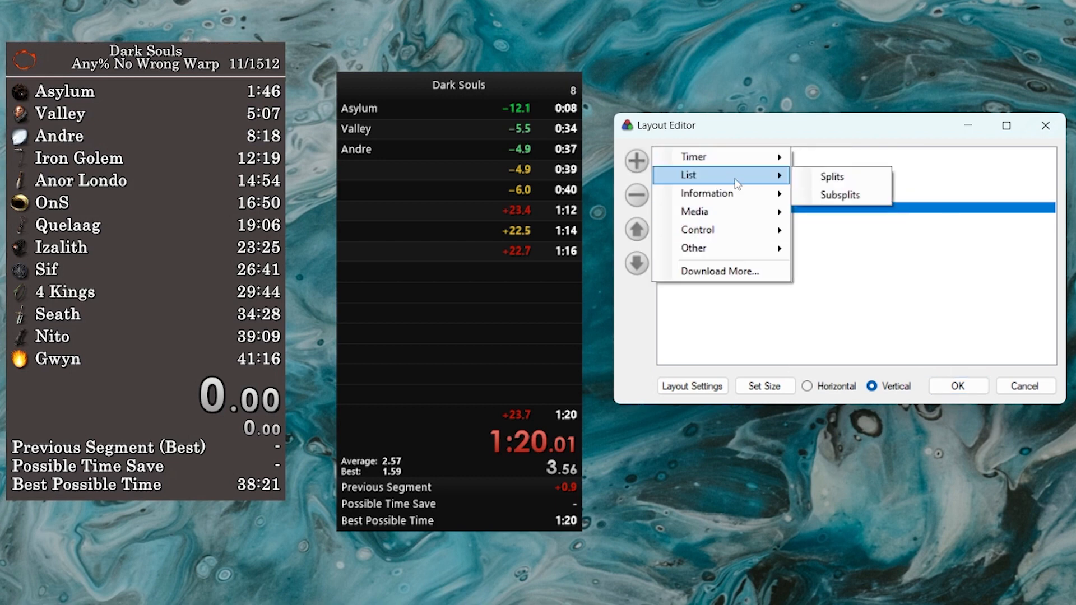
pyautogui.click(720, 320)
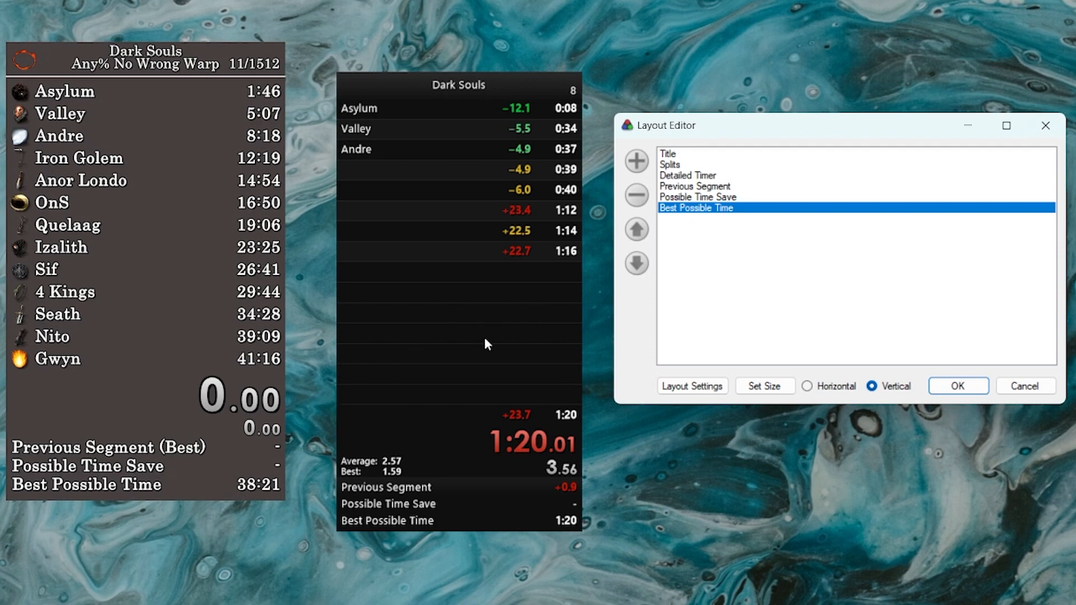
pyautogui.click(687, 165)
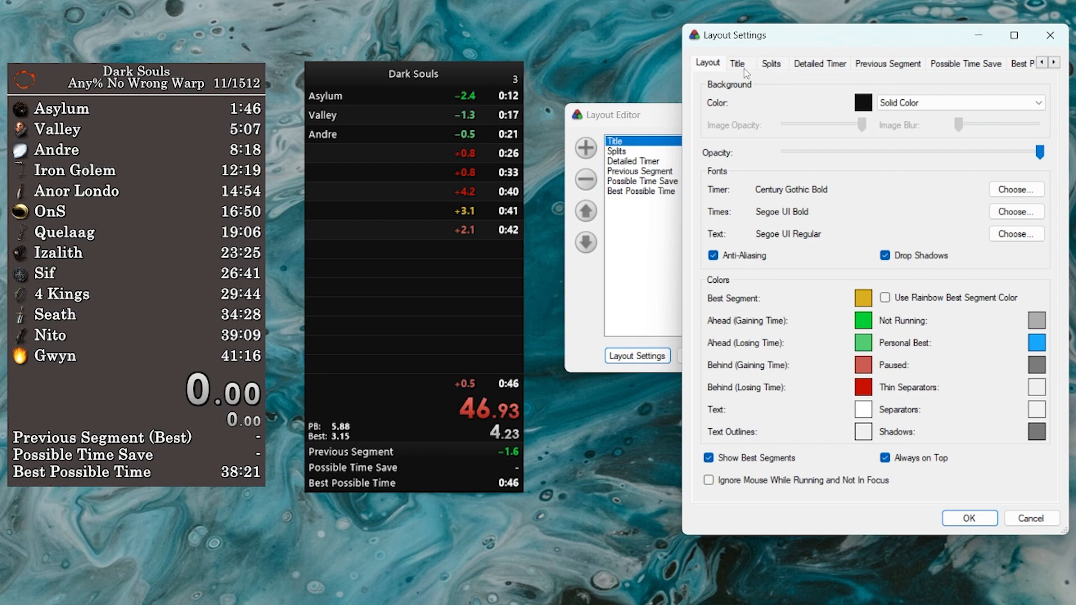
# Try a solid red background colour for the whole layout and discard it.
pyautogui.click(863, 103)
pyautogui.moveTo(879, 218)
pyautogui.mouseDown()
pyautogui.moveTo(857, 204)
pyautogui.moveTo(861, 296)
pyautogui.moveTo(856, 227)
pyautogui.moveTo(872, 291)
pyautogui.moveTo(882, 241)
pyautogui.mouseUp()
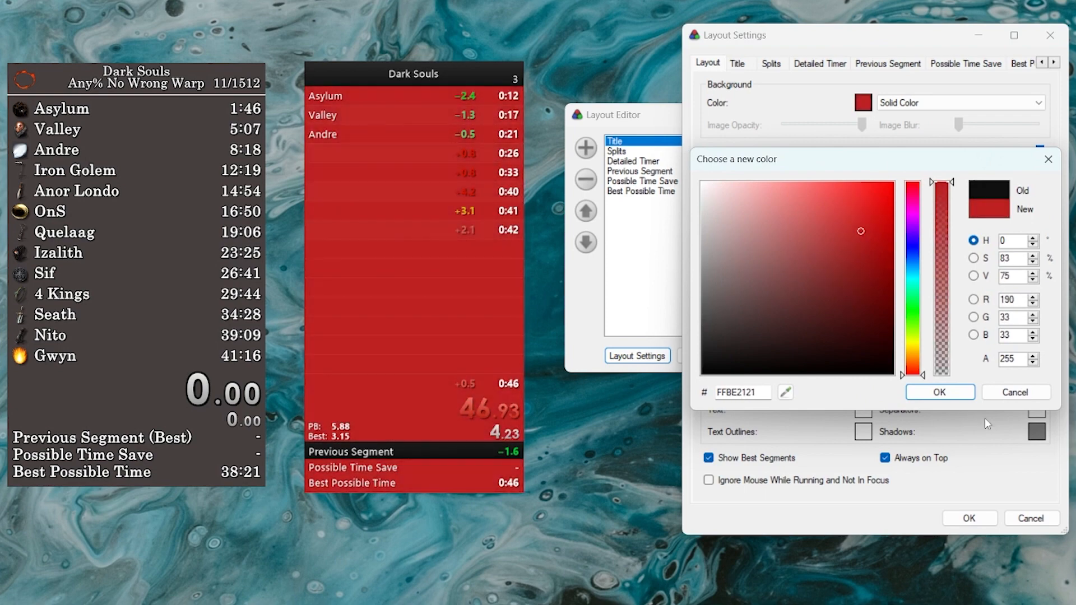
pyautogui.click(1015, 392)
# Try a vertical gradient with a red second colour and a lower opacity, keeping the background at Solid Color and full opacity.
pyautogui.click(953, 102)
pyautogui.click(930, 127)
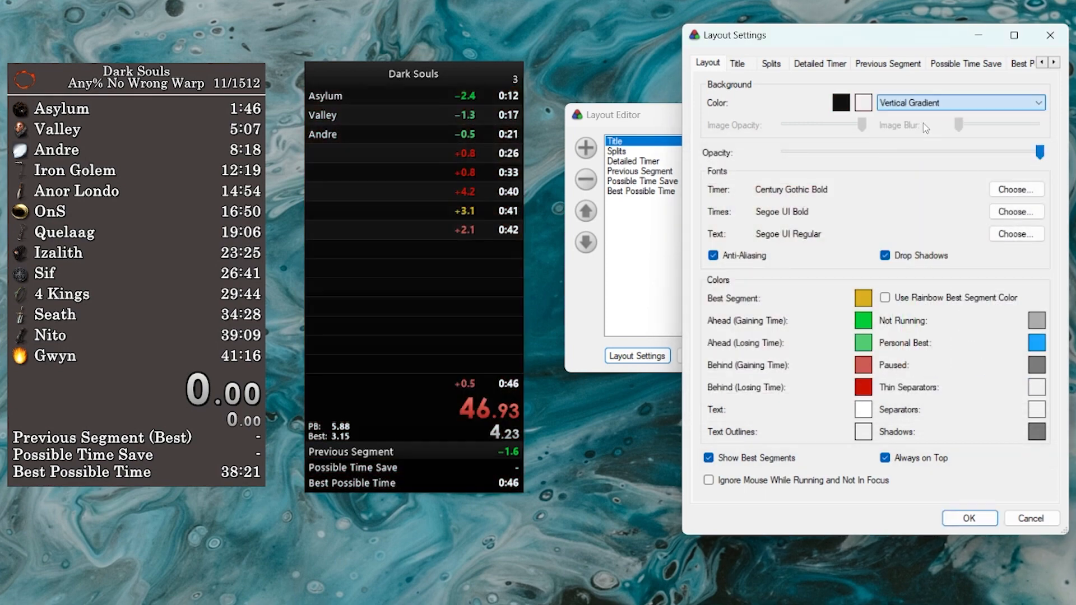
pyautogui.click(863, 103)
pyautogui.moveTo(943, 300); pyautogui.dragTo(943, 247)
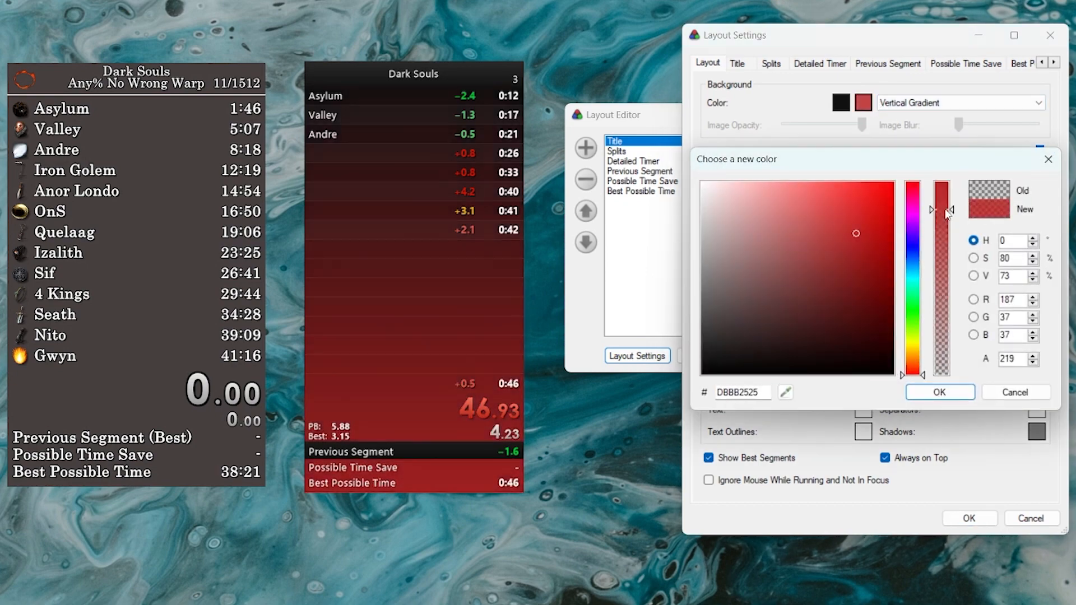
pyautogui.click(1015, 392)
pyautogui.click(914, 103)
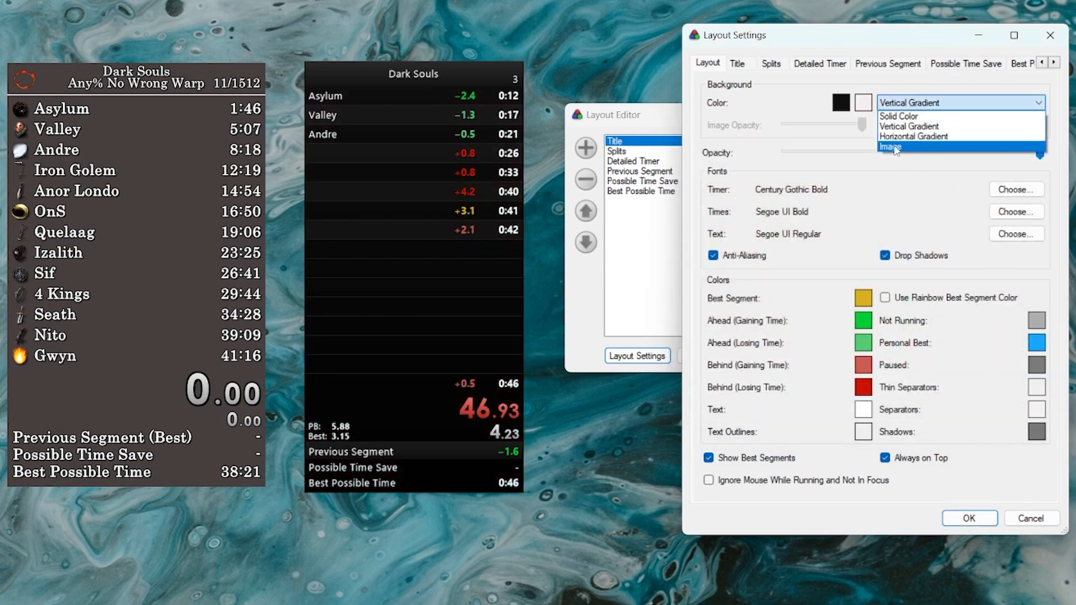
pyautogui.click(897, 113)
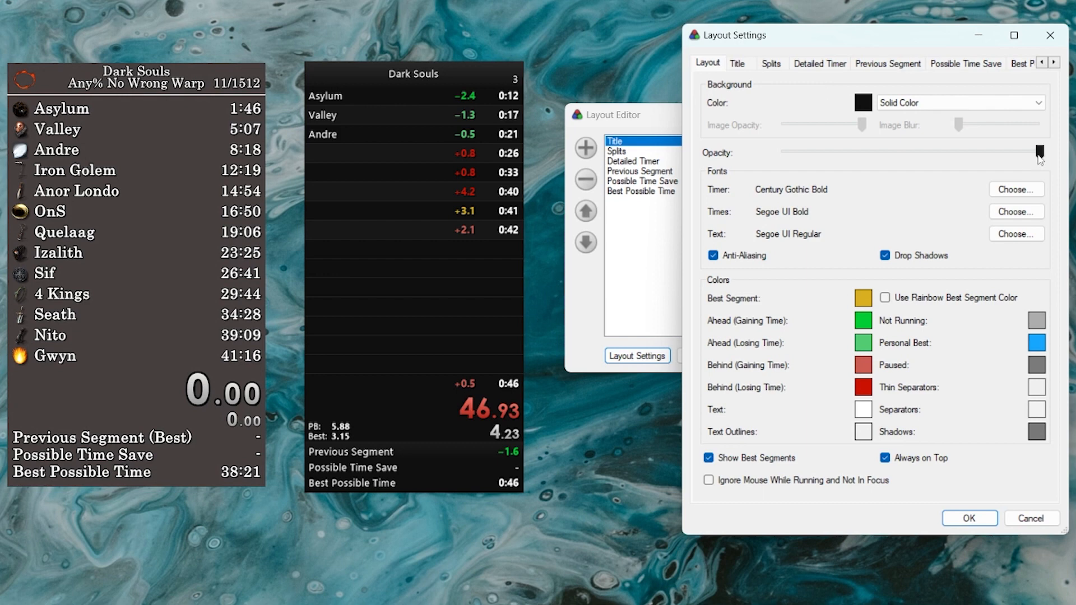
pyautogui.moveTo(1038, 160)
pyautogui.mouseDown()
pyautogui.moveTo(745, 168)
pyautogui.moveTo(1025, 158)
pyautogui.mouseUp()
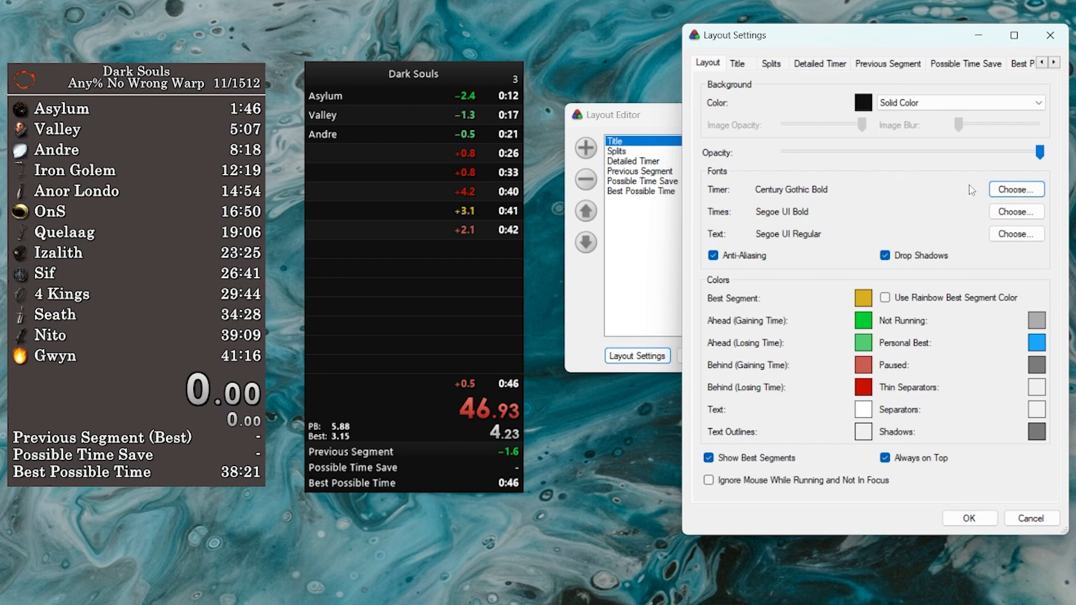
# Try other typefaces for the timer font and the times font, including RODE Noto Sans Hindi B, and discard them.
pyautogui.click(1015, 190)
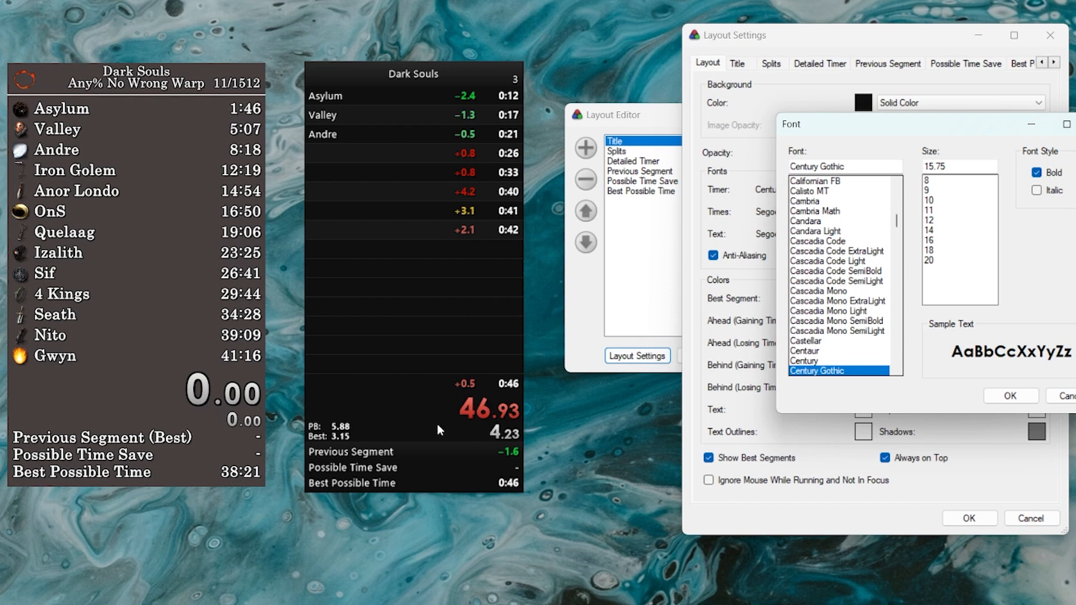
pyautogui.click(835, 281)
pyautogui.click(820, 231)
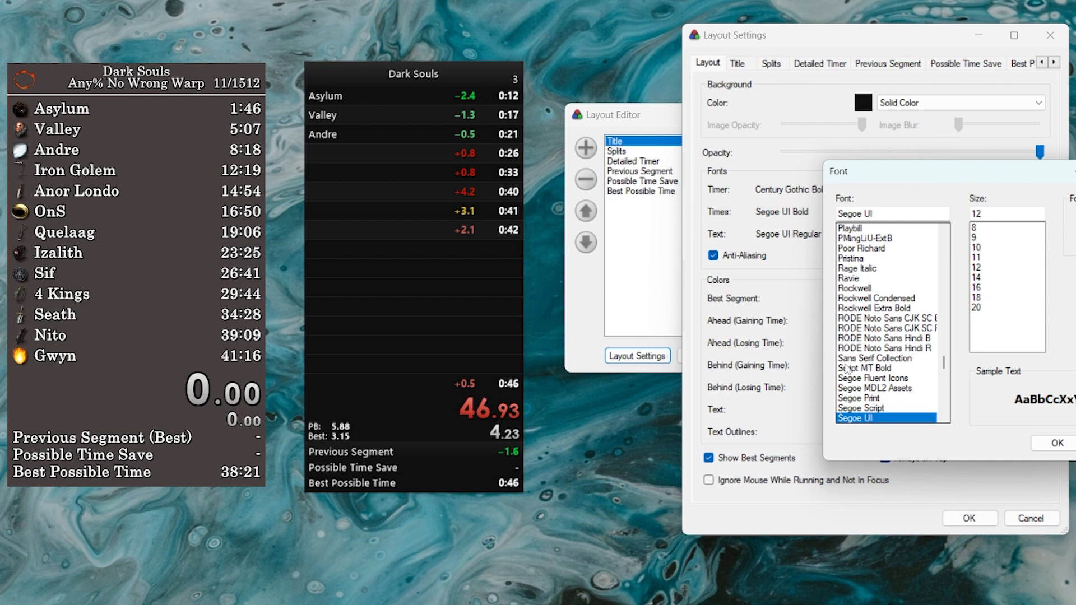
pyautogui.click(882, 338)
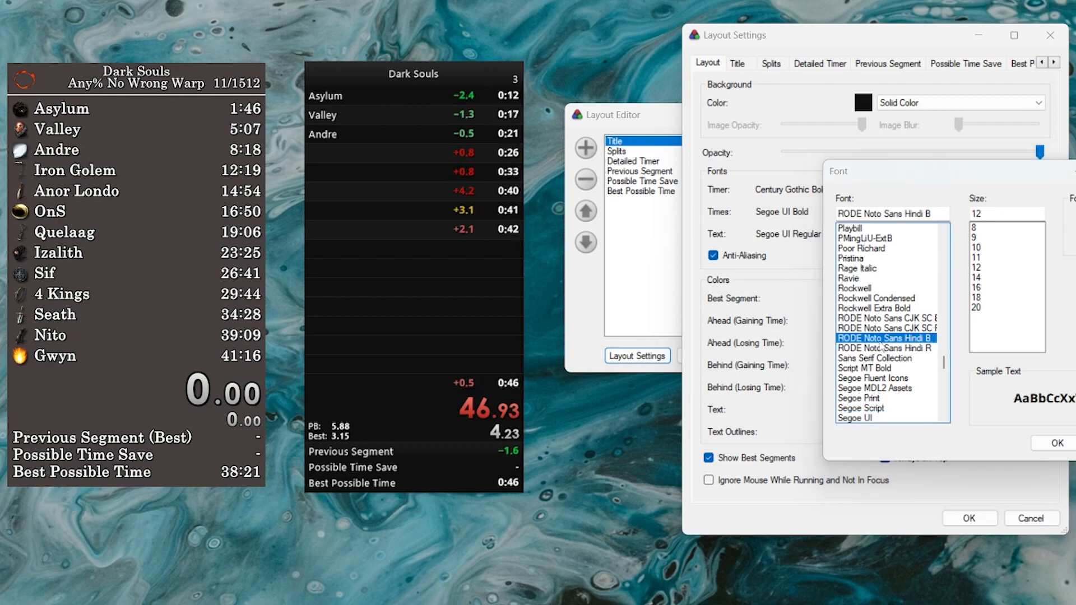
pyautogui.click(881, 388)
pyautogui.click(874, 289)
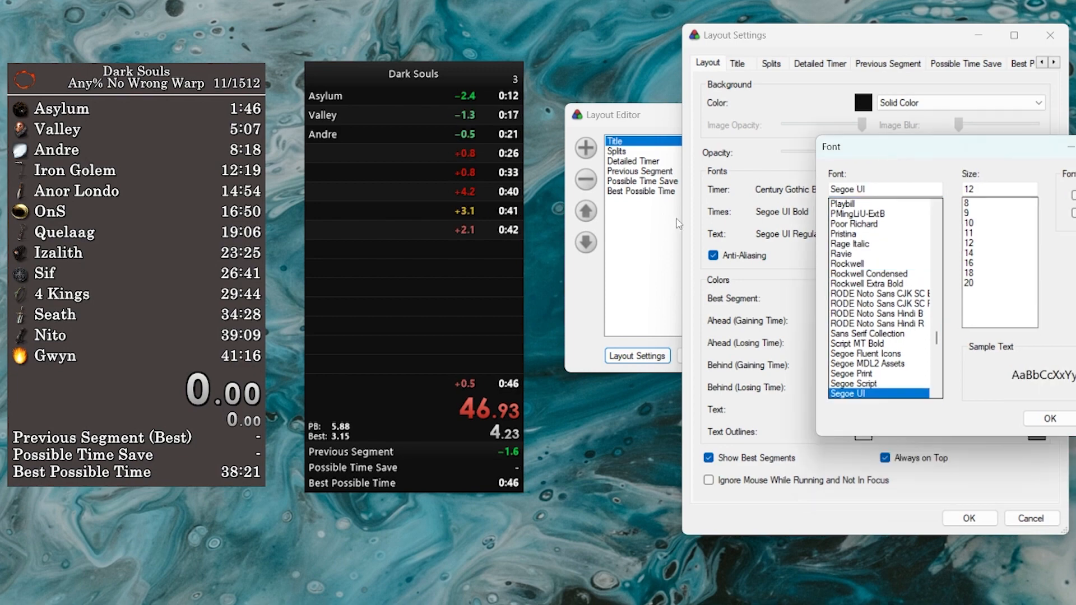
# Try Rage Italic, Sans Serif Collection, Rockwell and Poor Richard as the layout's text font and discard the change.
pyautogui.click(877, 313)
pyautogui.click(862, 244)
pyautogui.click(879, 334)
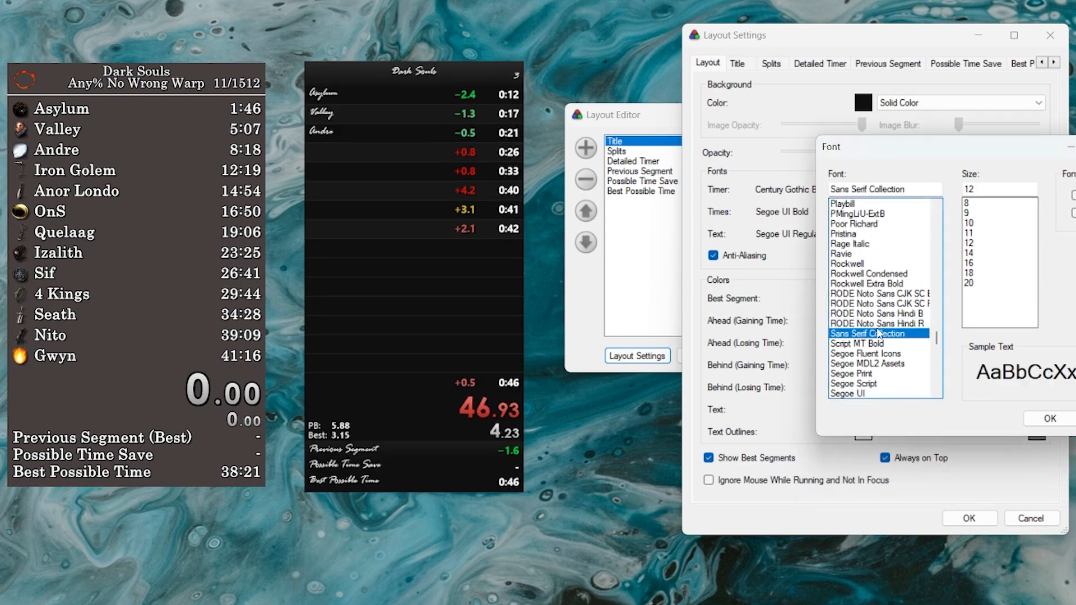
pyautogui.click(863, 263)
pyautogui.click(879, 224)
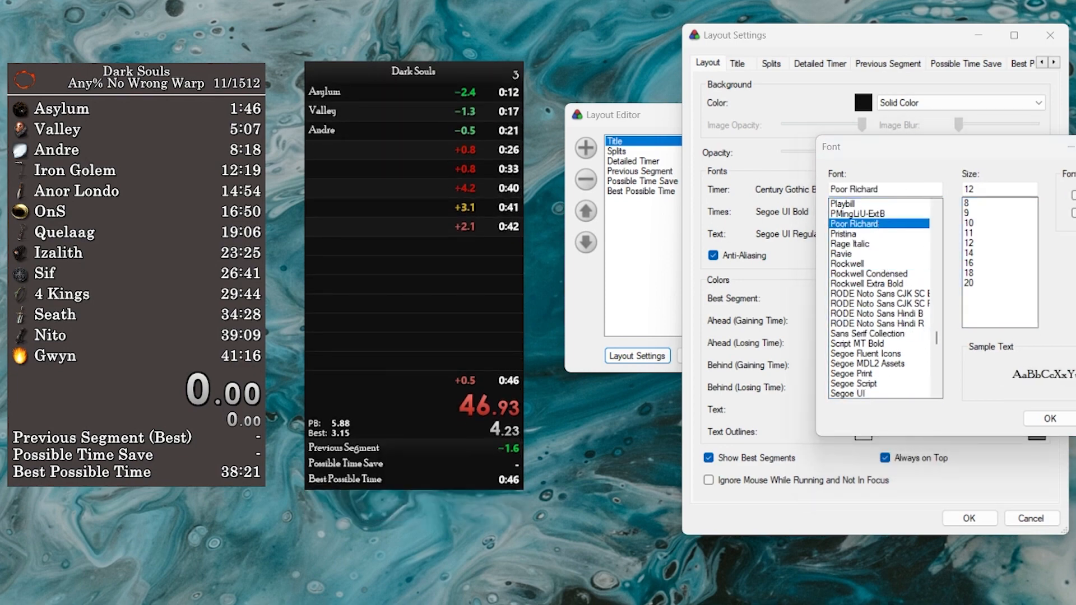
pyautogui.press('Escape')
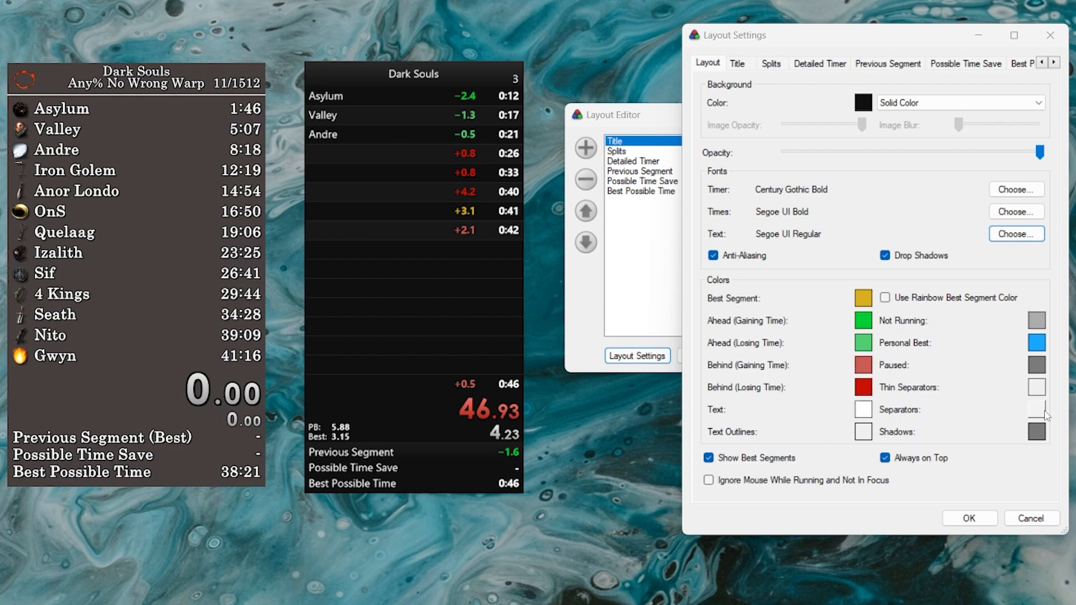
# Look through the settings of the individual components, from Title, Splits and Detailed Timer to Previous Segment, Possible Time Save and Best Possible Time.
pyautogui.click(885, 457)
pyautogui.click(737, 64)
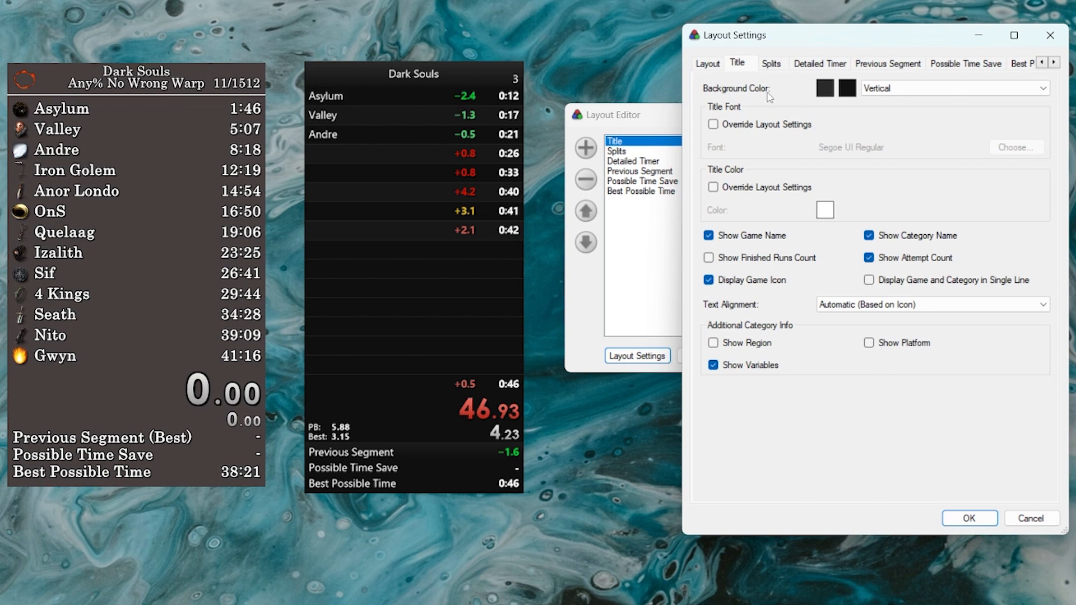
pyautogui.click(769, 66)
pyautogui.click(824, 67)
pyautogui.click(875, 65)
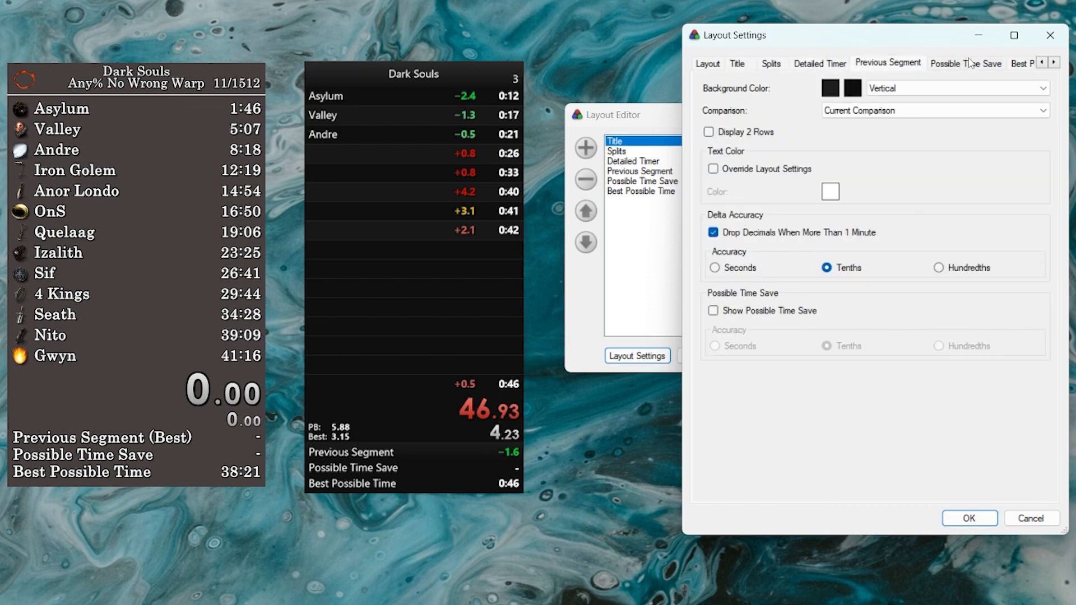
pyautogui.click(969, 63)
pyautogui.click(1020, 64)
pyautogui.hotkey('ctrl', 'Tab')
pyautogui.hotkey('ctrl', 'Tab')
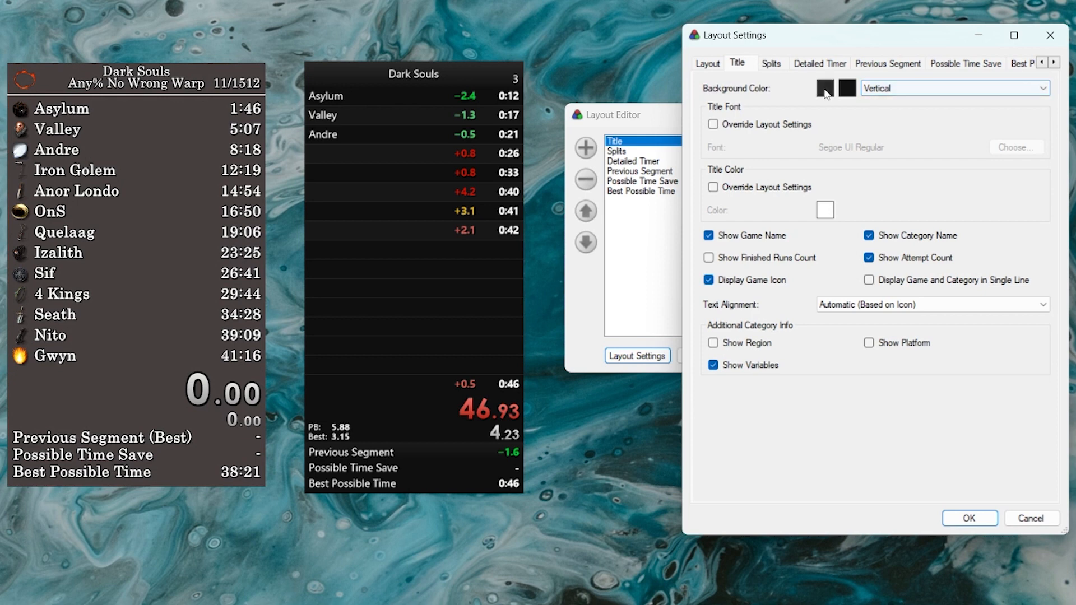
# Set the title's background to Plain, then try a red colour for it and discard the red.
pyautogui.click(896, 88)
pyautogui.click(880, 100)
pyautogui.click(847, 90)
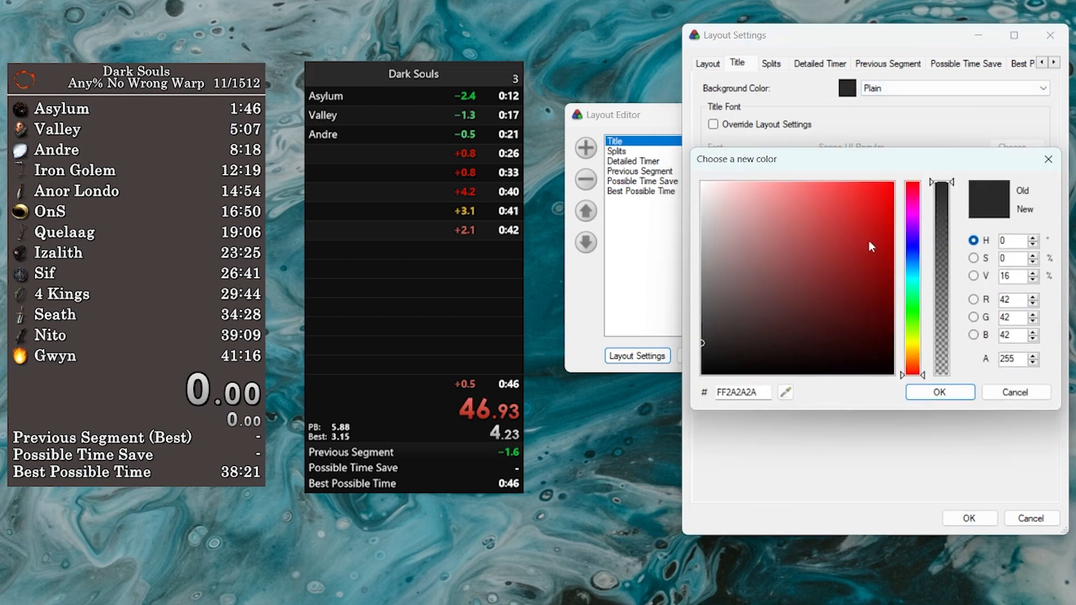
pyautogui.click(866, 212)
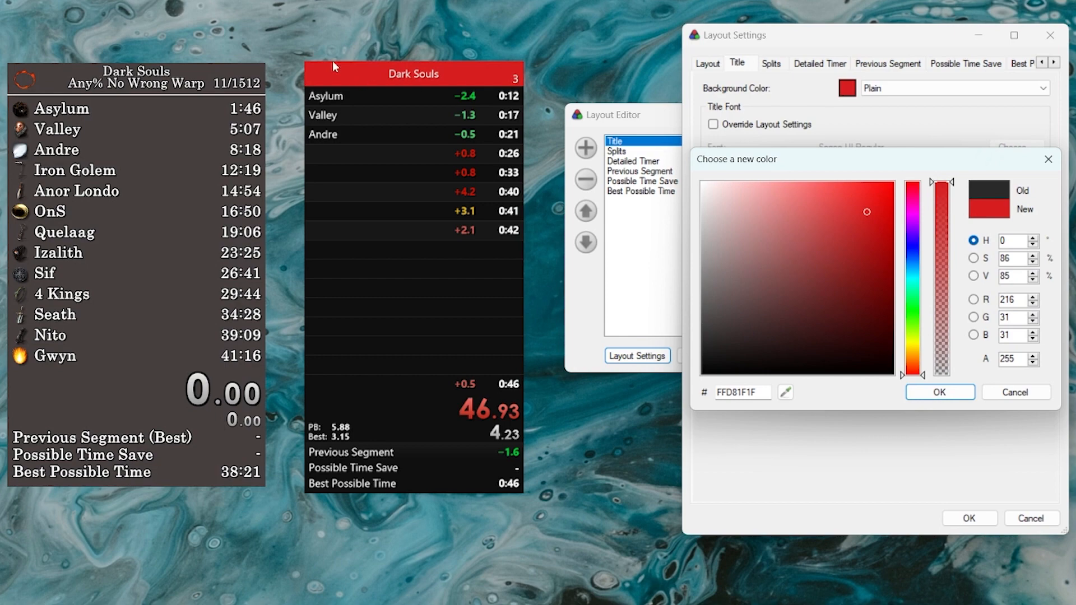
pyautogui.click(1014, 392)
# Make the title's plain background colour transparent.
pyautogui.click(847, 88)
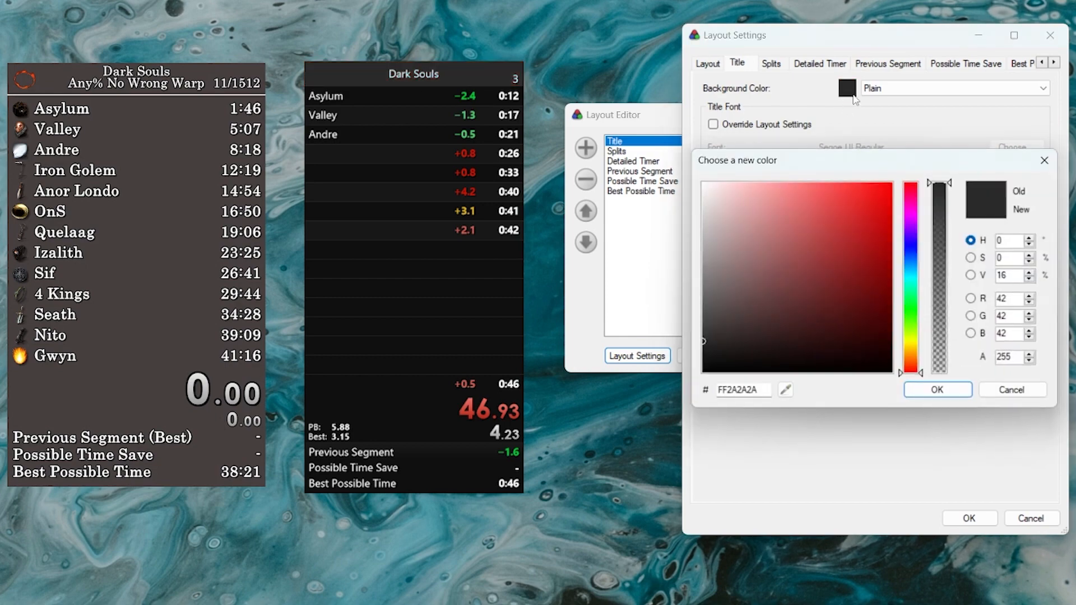
pyautogui.click(940, 290)
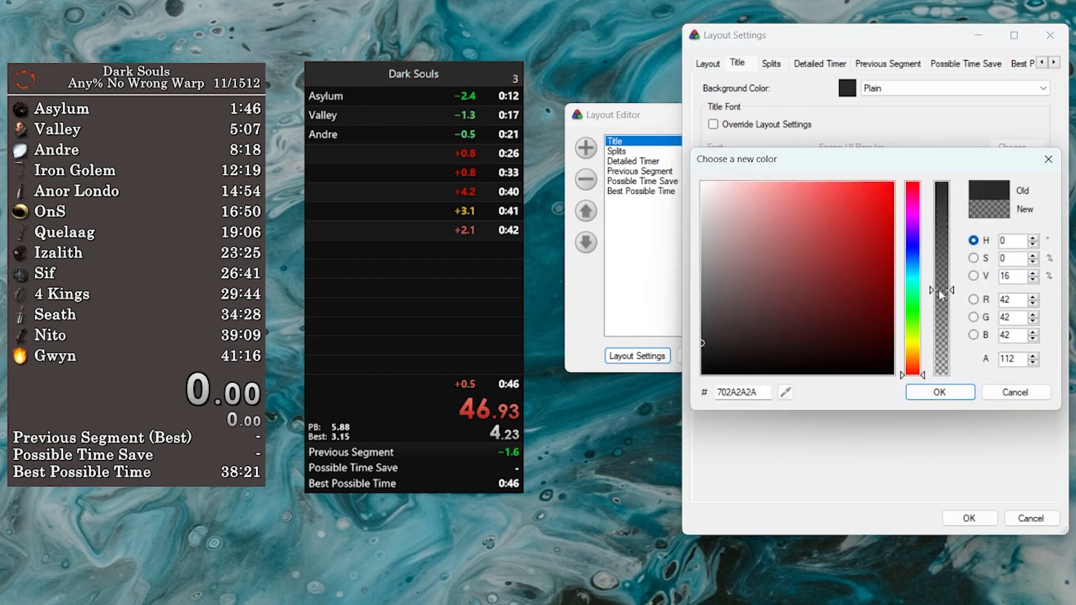
pyautogui.click(943, 392)
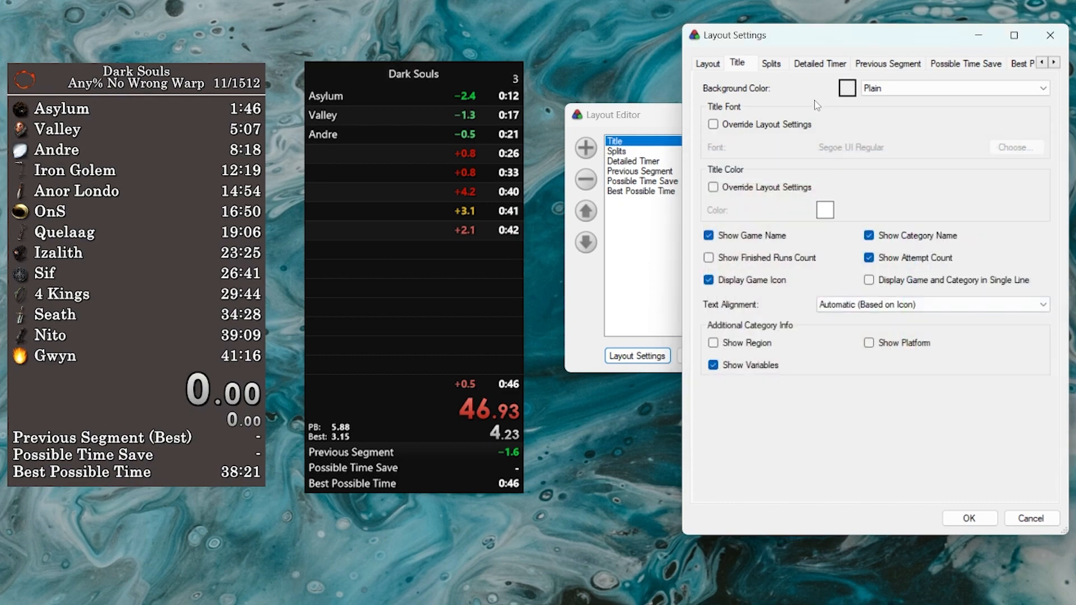
pyautogui.click(711, 65)
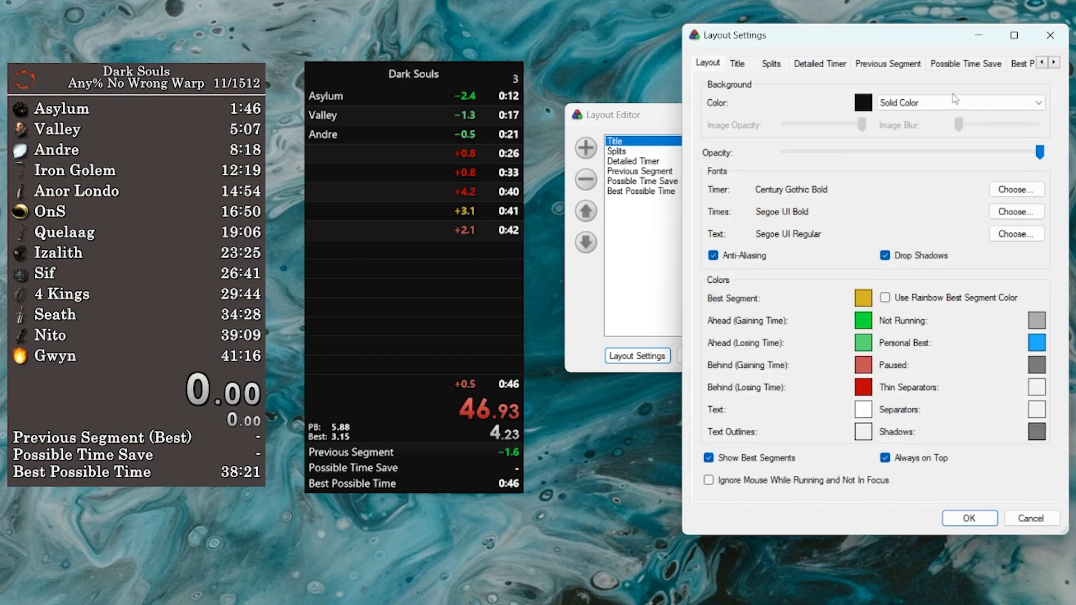
pyautogui.click(737, 62)
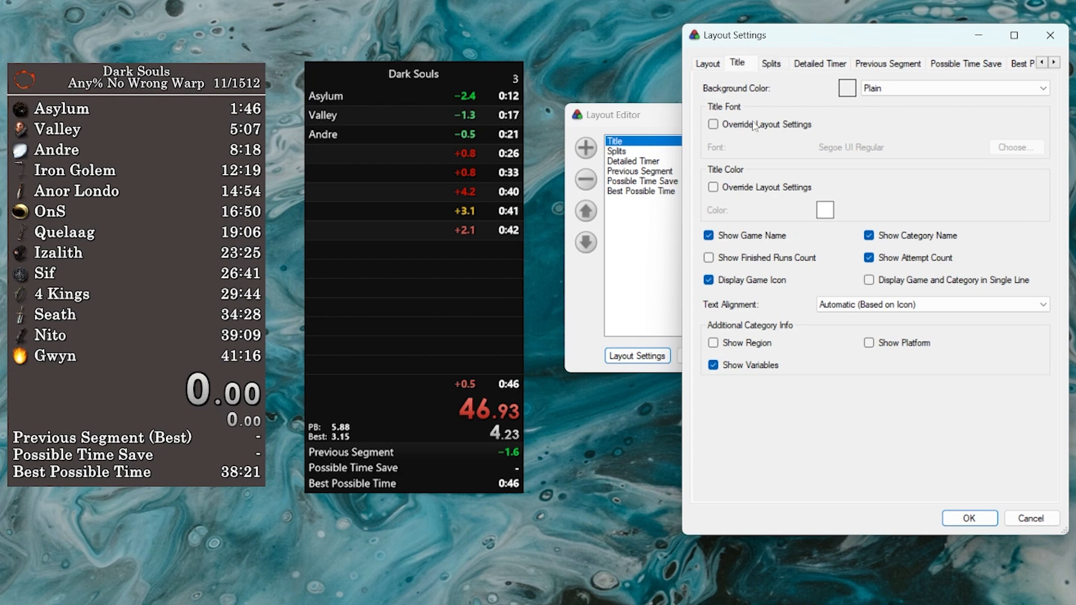
pyautogui.click(719, 65)
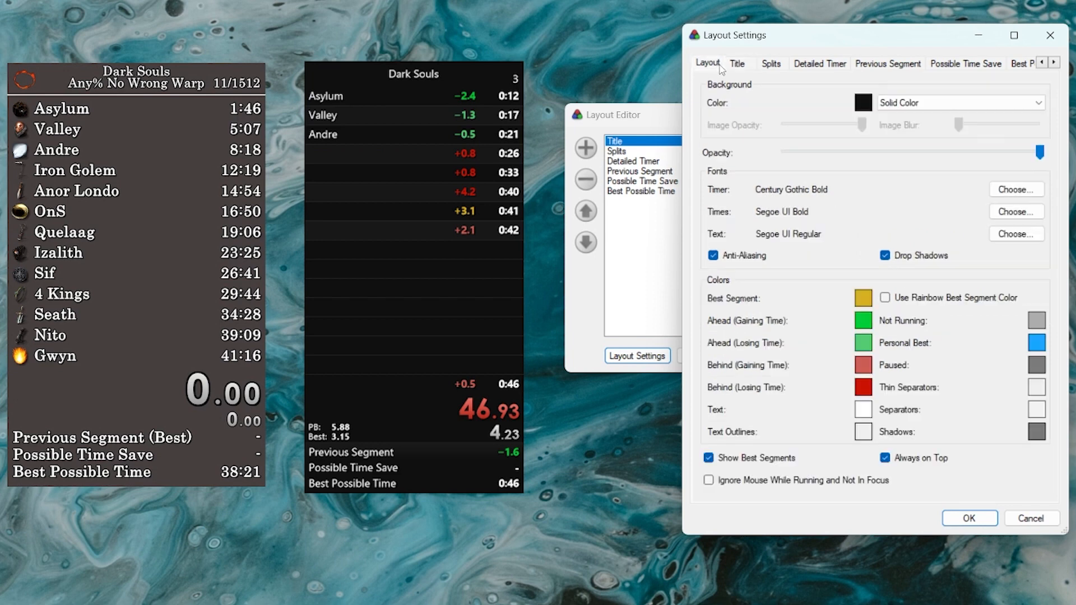
# Hide the attempt count in the title and try out the finished runs count and game icon options.
pyautogui.click(745, 67)
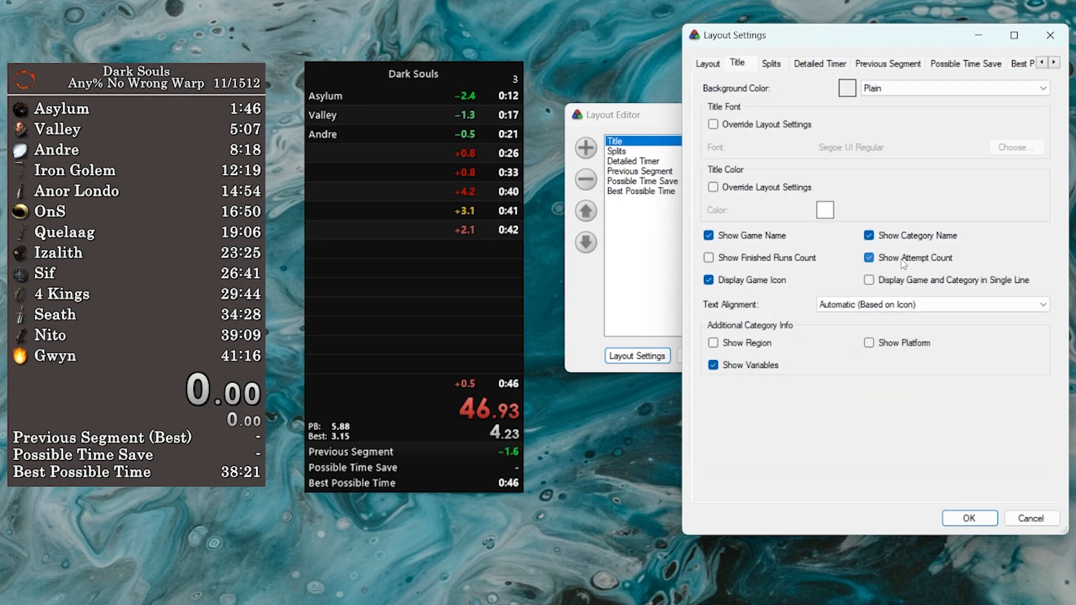
pyautogui.click(903, 263)
pyautogui.click(903, 263)
pyautogui.click(730, 261)
pyautogui.click(745, 261)
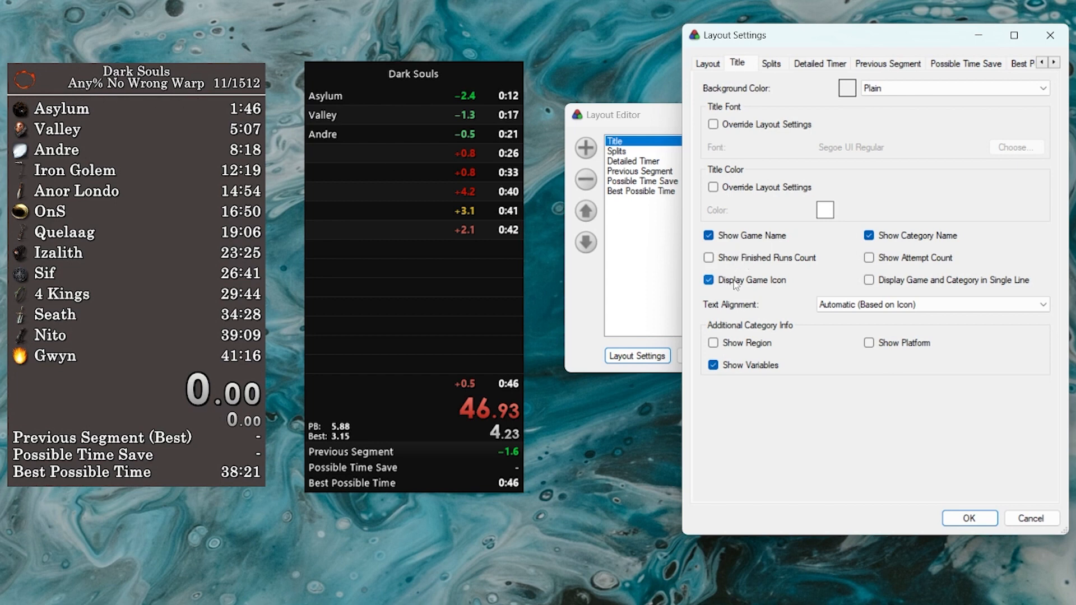
pyautogui.click(762, 281)
# Reduce the total splits shown in the Splits component to 9.
pyautogui.click(771, 63)
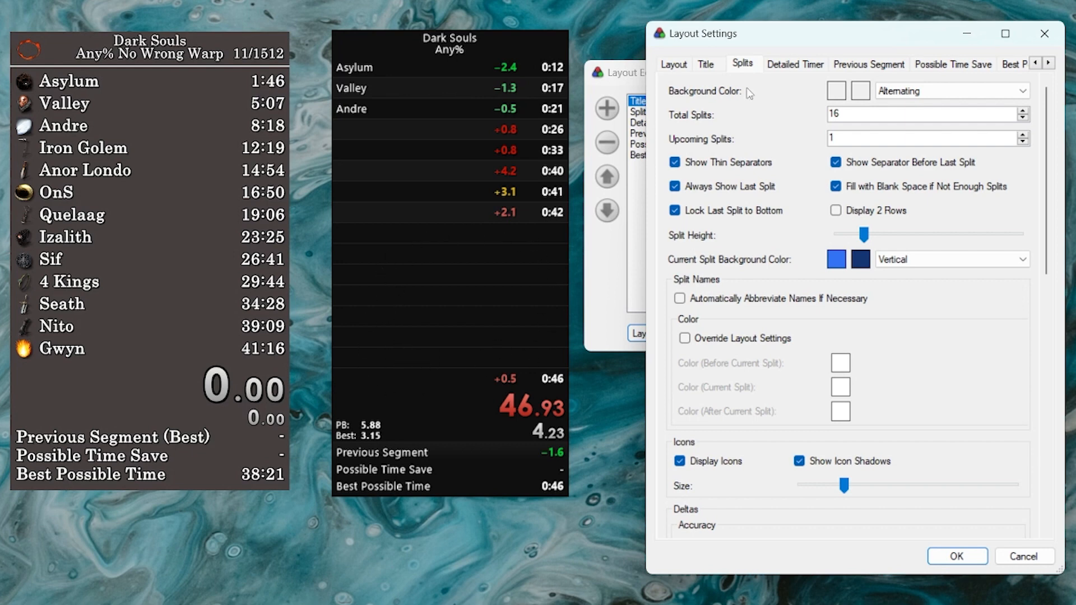
pyautogui.moveTo(845, 112); pyautogui.dragTo(832, 110)
pyautogui.click(842, 113)
pyautogui.click(1023, 118)
pyautogui.click(1023, 118)
pyautogui.click(1022, 117)
pyautogui.click(1022, 117)
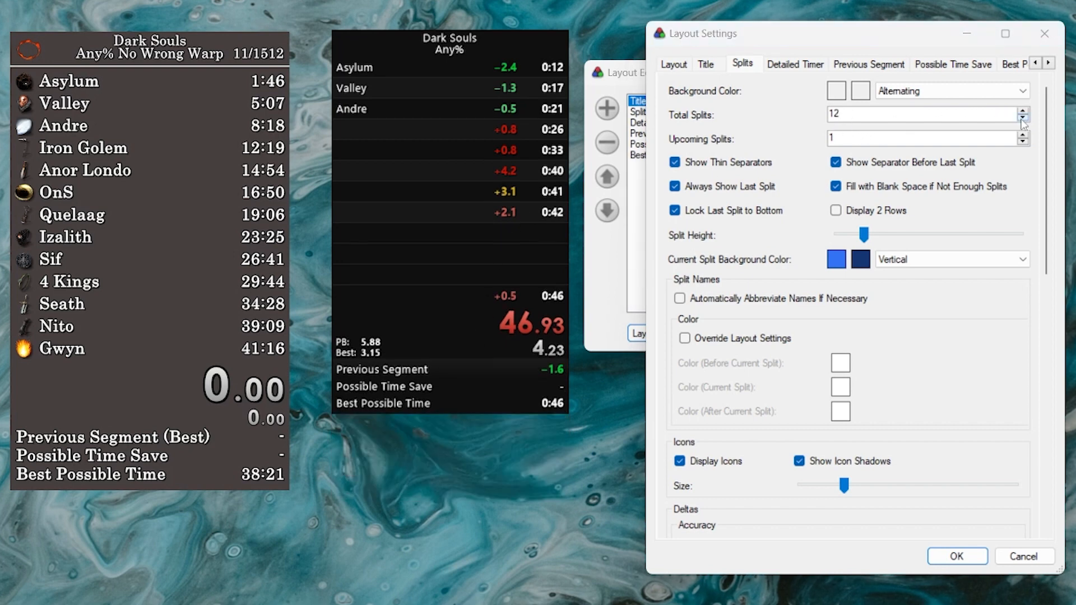
pyautogui.click(1022, 118)
pyautogui.click(1022, 117)
pyautogui.click(1022, 119)
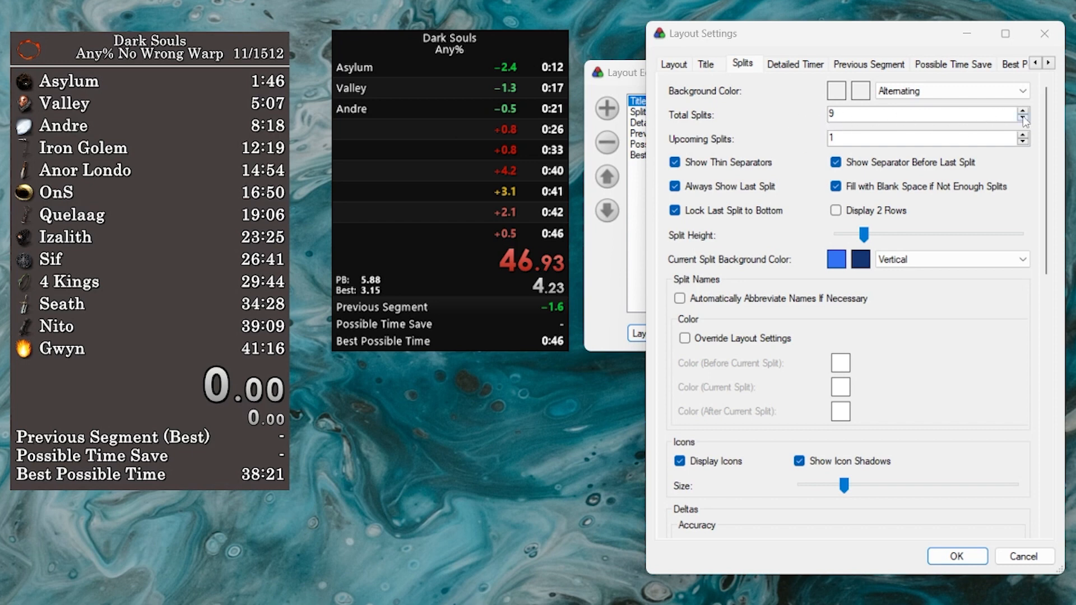
# Set the total splits to 4 and try hiding the separator before the last split, keeping it shown.
pyautogui.doubleClick(857, 116)
pyautogui.write('4')
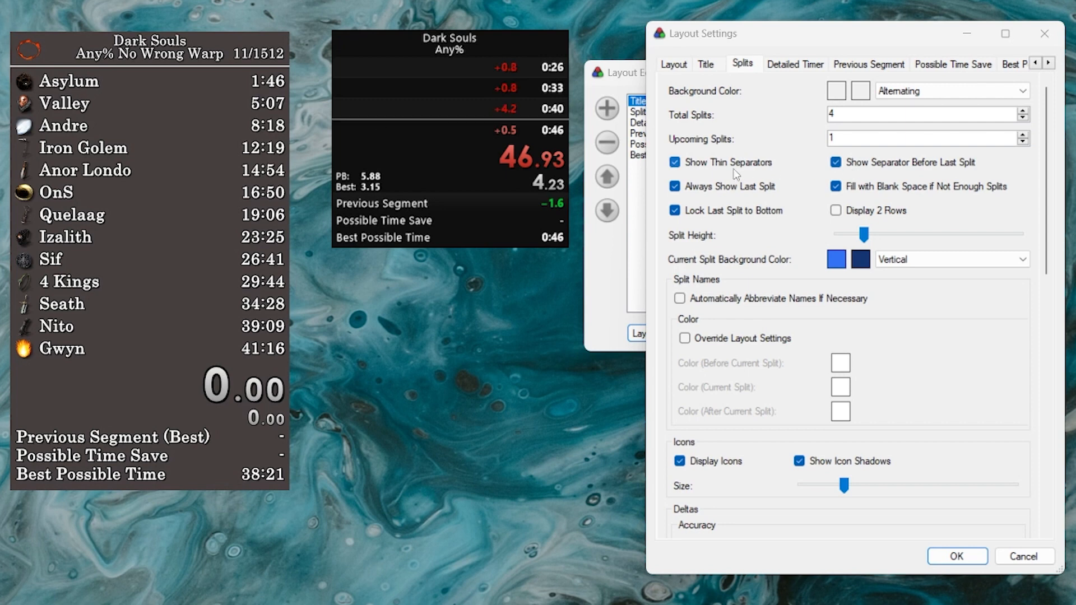
pyautogui.click(836, 164)
pyautogui.click(836, 164)
# Turn off Always Show Last Split, look through the splits in the timer, and turn the option back on.
pyautogui.click(708, 191)
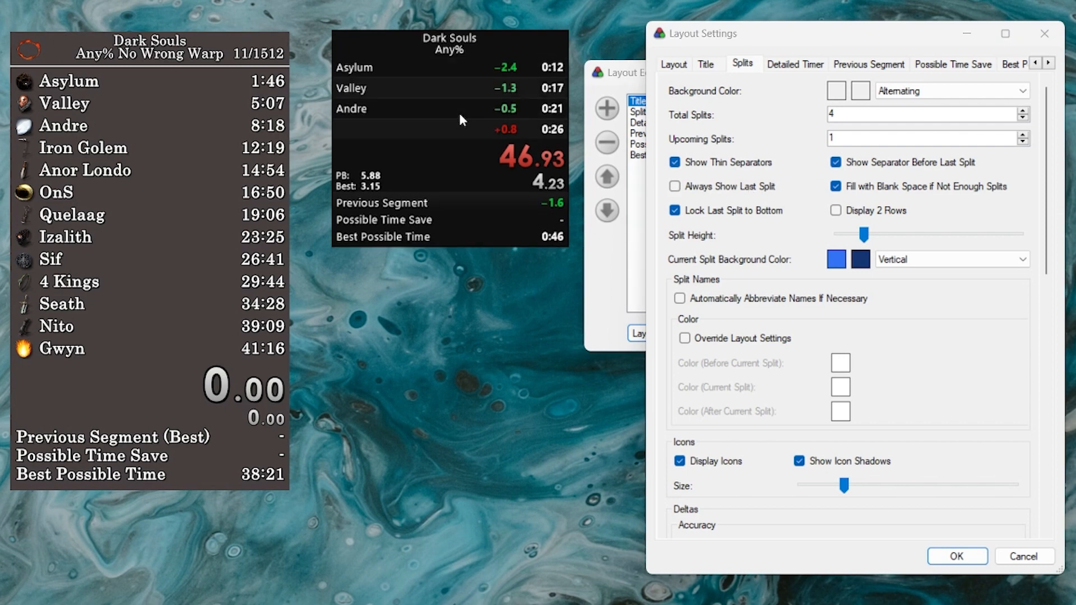
pyautogui.scroll(-1, 461, 113)
pyautogui.scroll(-1, 464, 120)
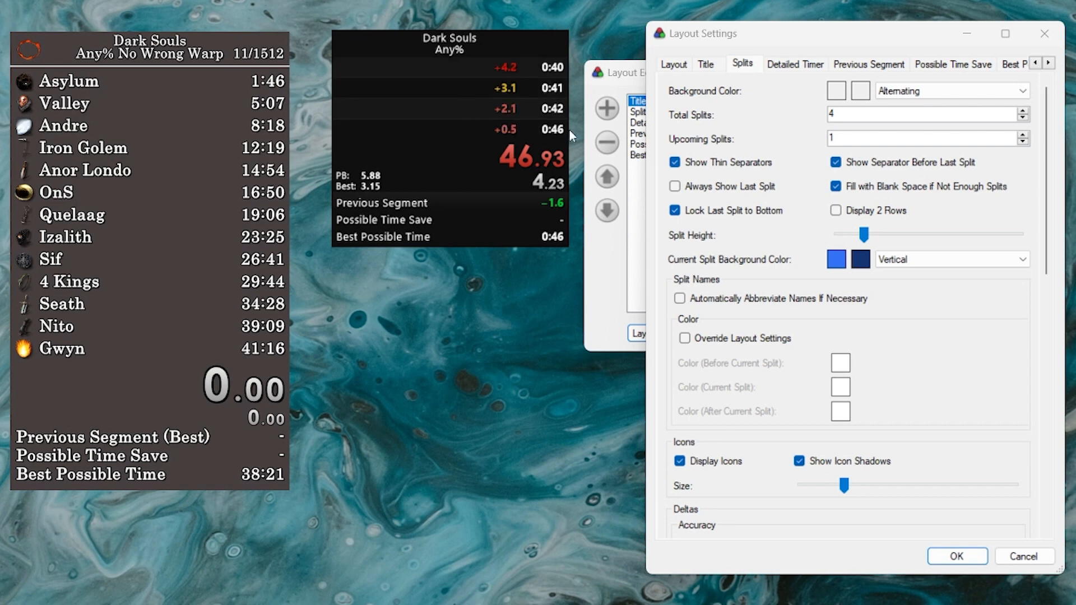
pyautogui.click(710, 193)
pyautogui.scroll(5, 446, 108)
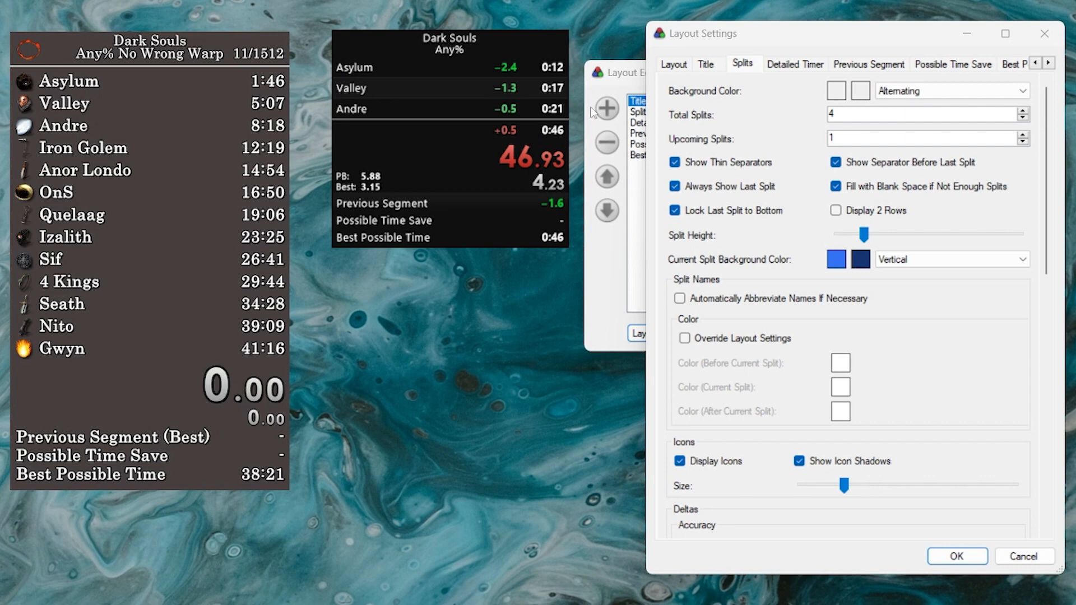
# Try 5 total splits with 2 upcoming splits and look through the splits in the timer.
pyautogui.press('Up')
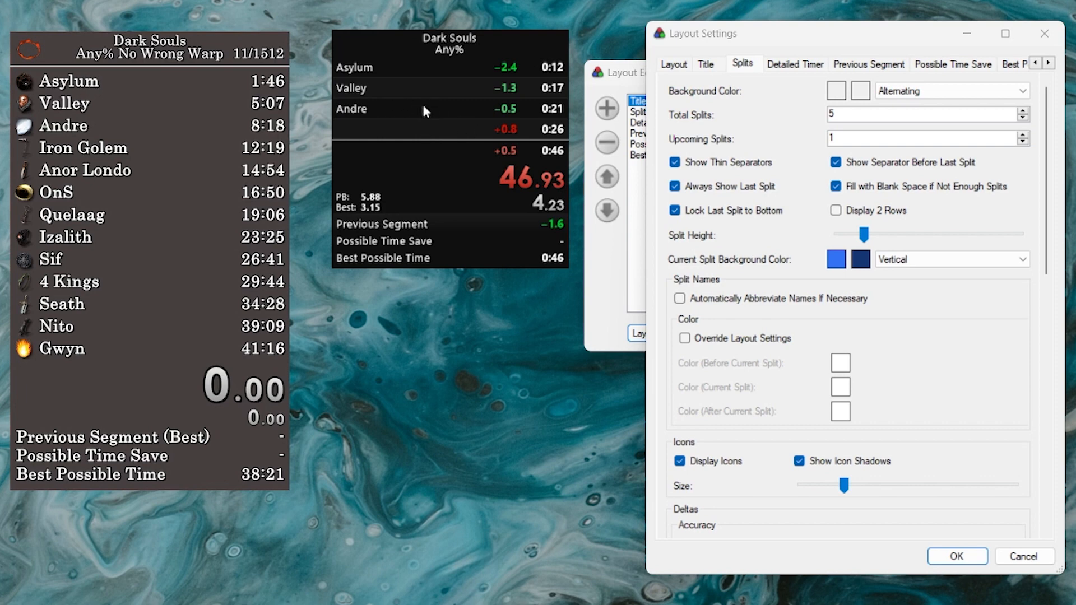
pyautogui.scroll(-1, 454, 119)
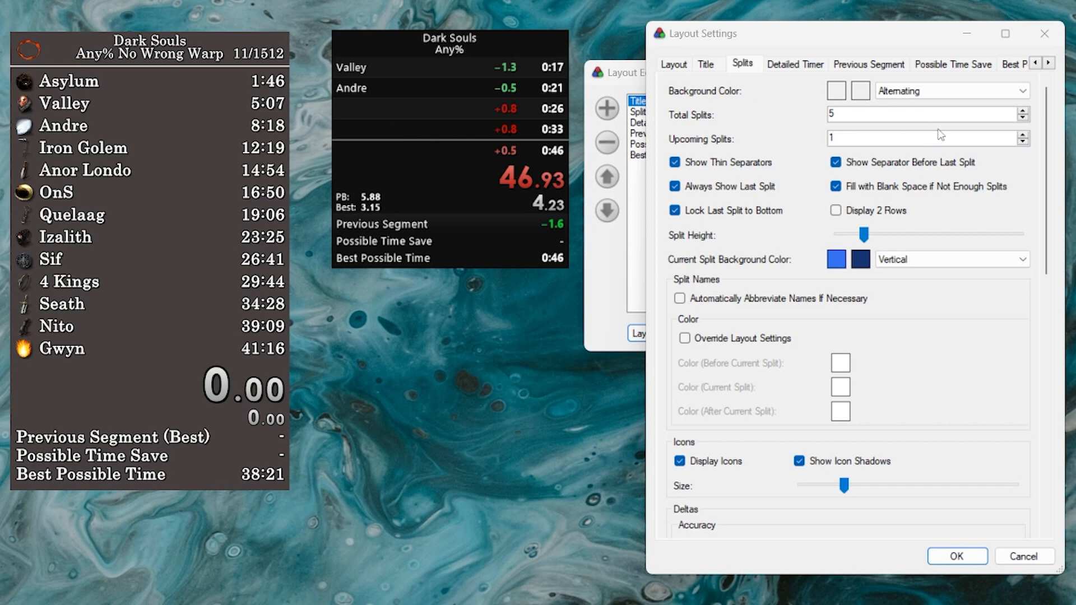
pyautogui.click(1022, 135)
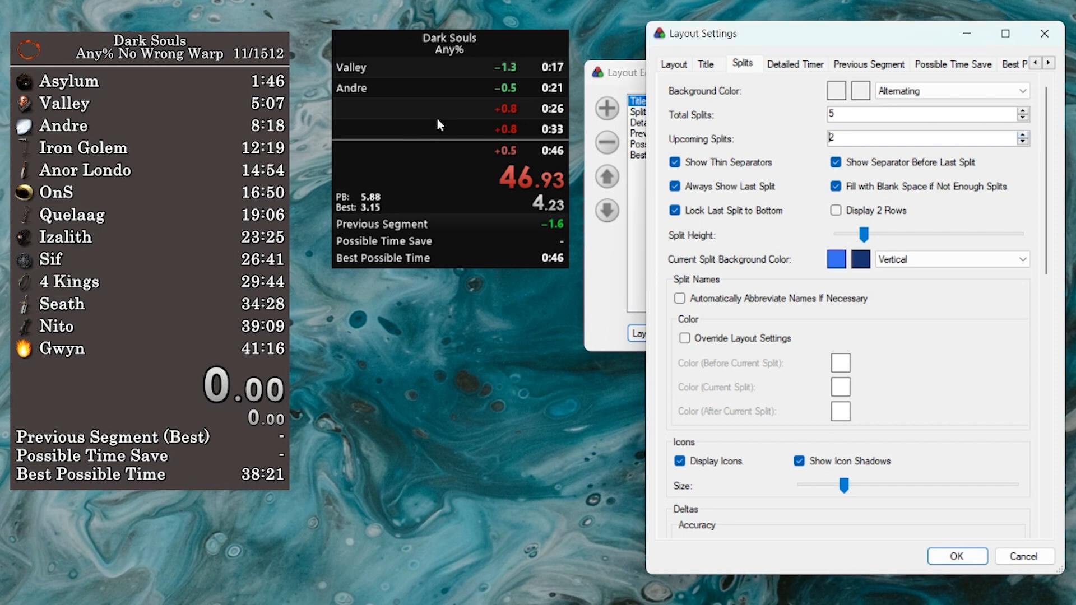
pyautogui.scroll(1, 412, 91)
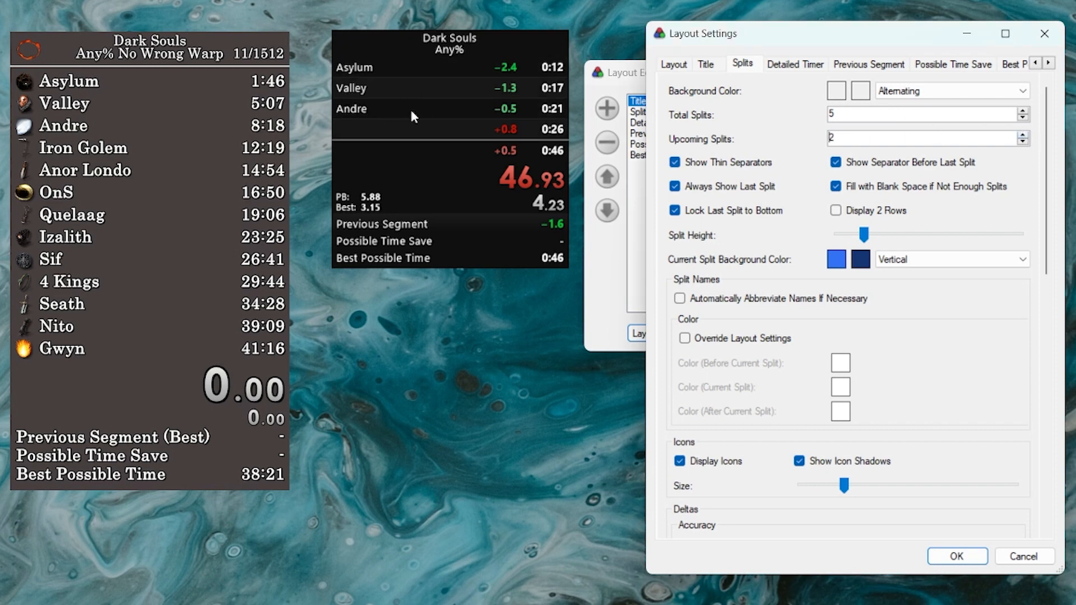
pyautogui.scroll(-1, 409, 107)
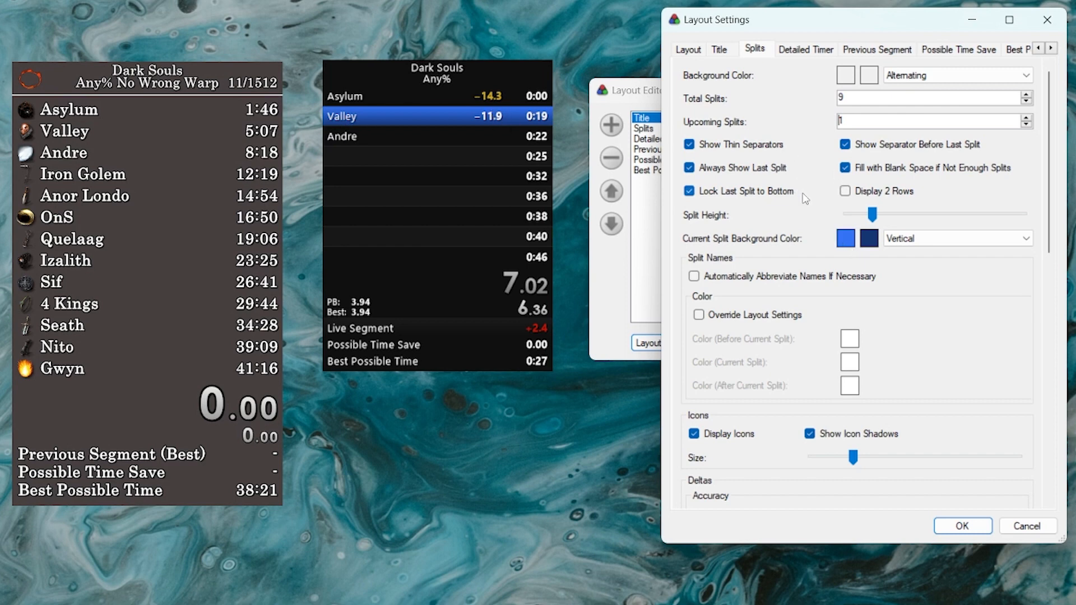
# Try green as the first colour of the current split's background gradient and discard it.
pyautogui.click(845, 238)
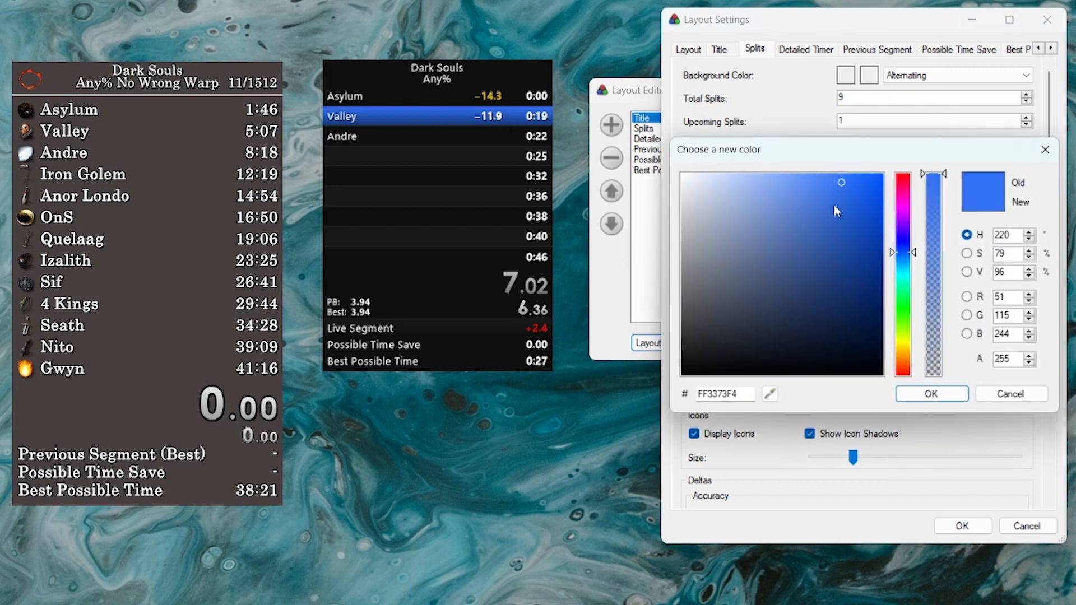
pyautogui.moveTo(819, 214)
pyautogui.mouseDown()
pyautogui.moveTo(695, 243)
pyautogui.moveTo(749, 263)
pyautogui.moveTo(795, 212)
pyautogui.mouseUp()
pyautogui.moveTo(912, 208)
pyautogui.mouseDown()
pyautogui.moveTo(919, 360)
pyautogui.moveTo(919, 241)
pyautogui.moveTo(921, 310)
pyautogui.mouseUp()
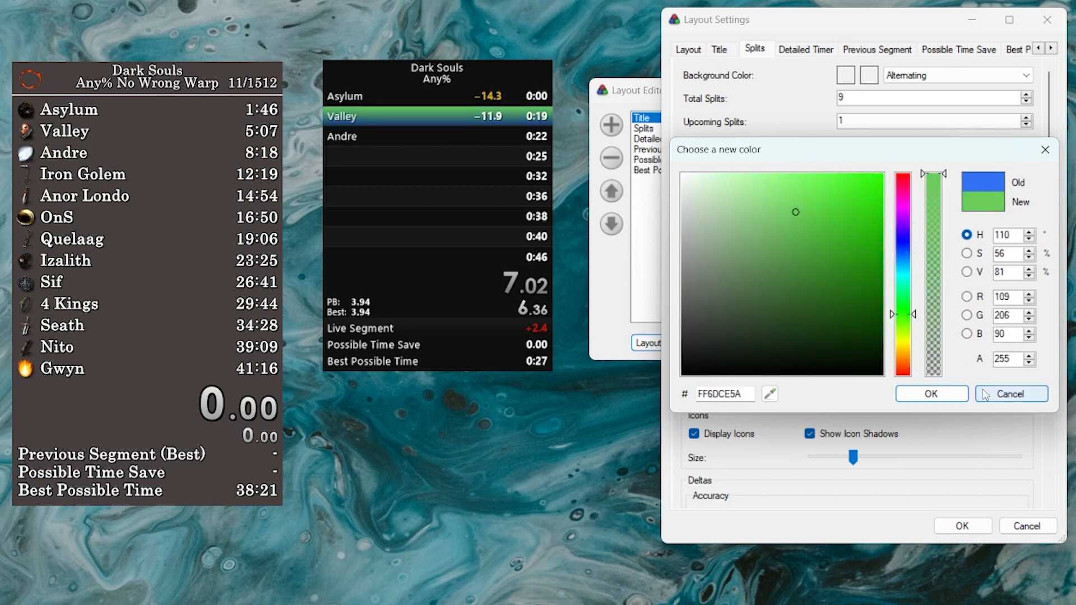
pyautogui.click(1009, 393)
# Set the delta accuracy of the splits to Seconds.
pyautogui.scroll(-5, 721, 155)
pyautogui.click(721, 154)
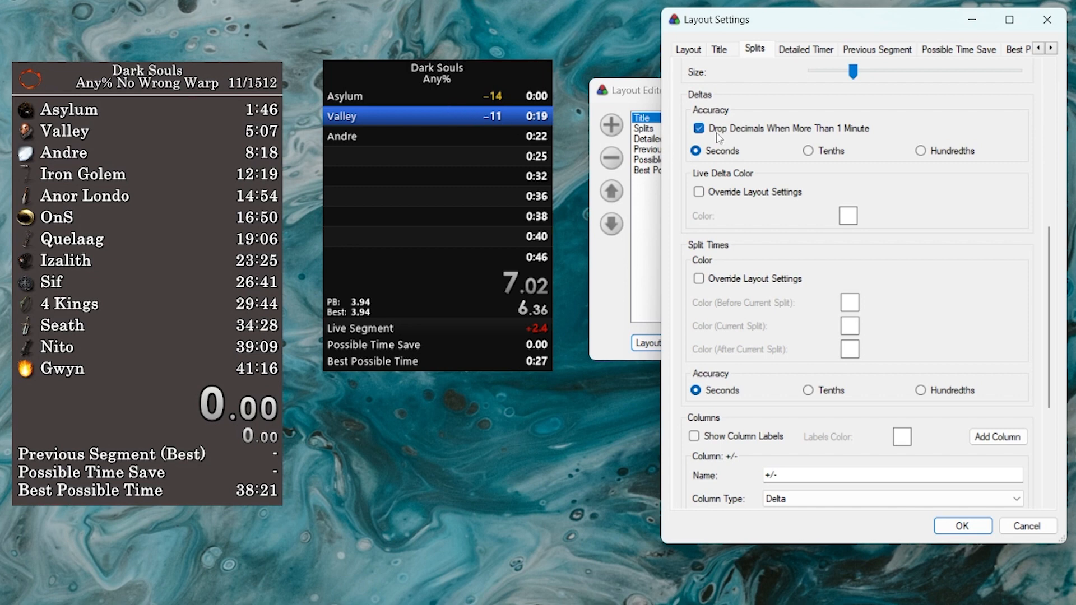
# Try Hundredths as the delta accuracy of the splits and settle on Tenths.
pyautogui.click(839, 152)
pyautogui.click(951, 154)
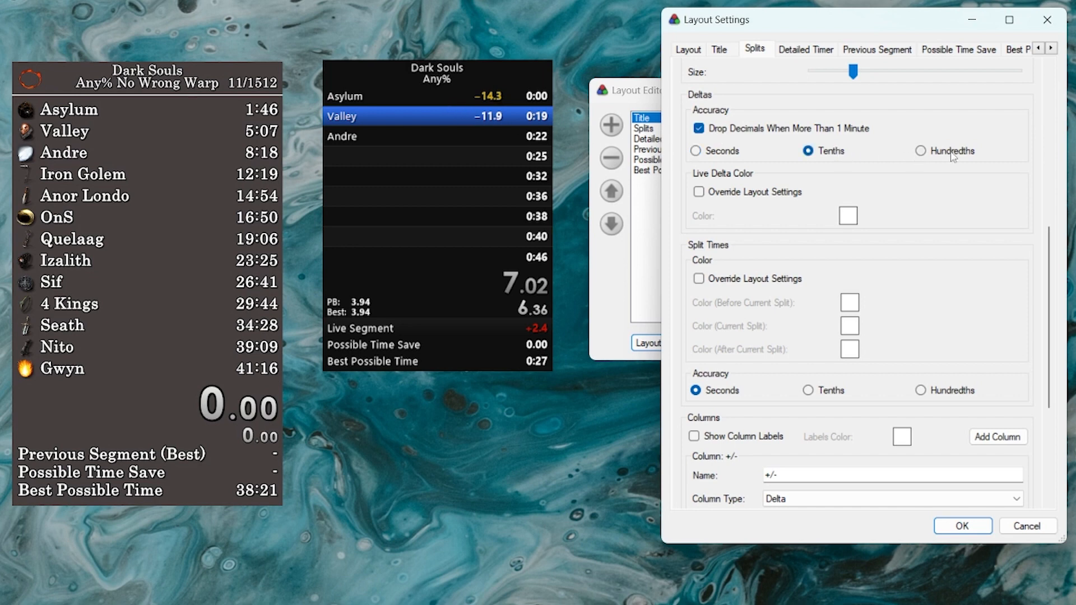
pyautogui.click(829, 151)
# Try adding a third column to the splits.
pyautogui.scroll(-4, 784, 196)
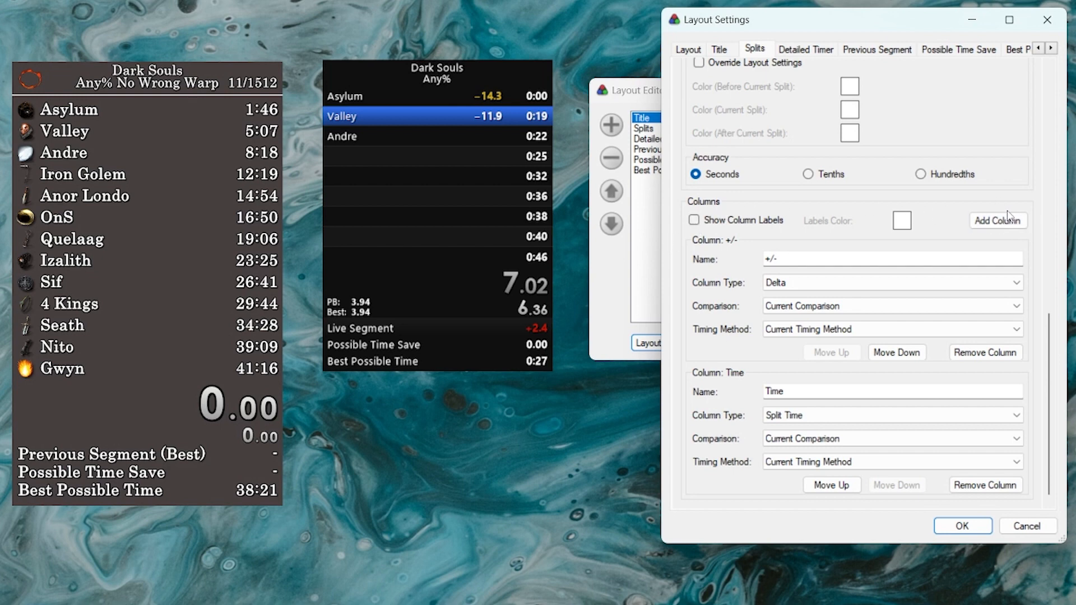
pyautogui.click(990, 223)
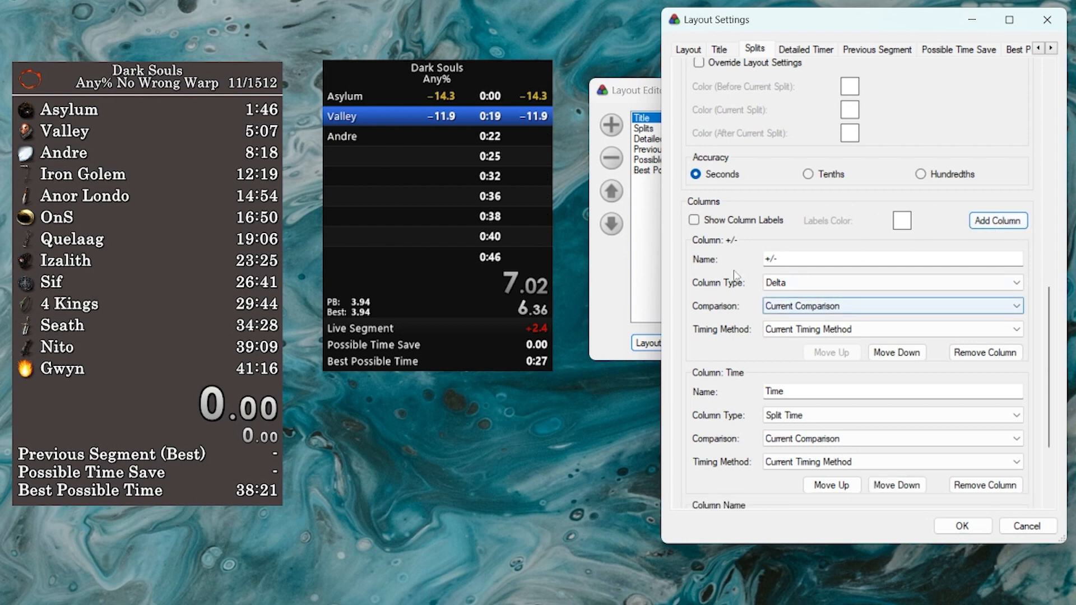
pyautogui.scroll(-3, 721, 266)
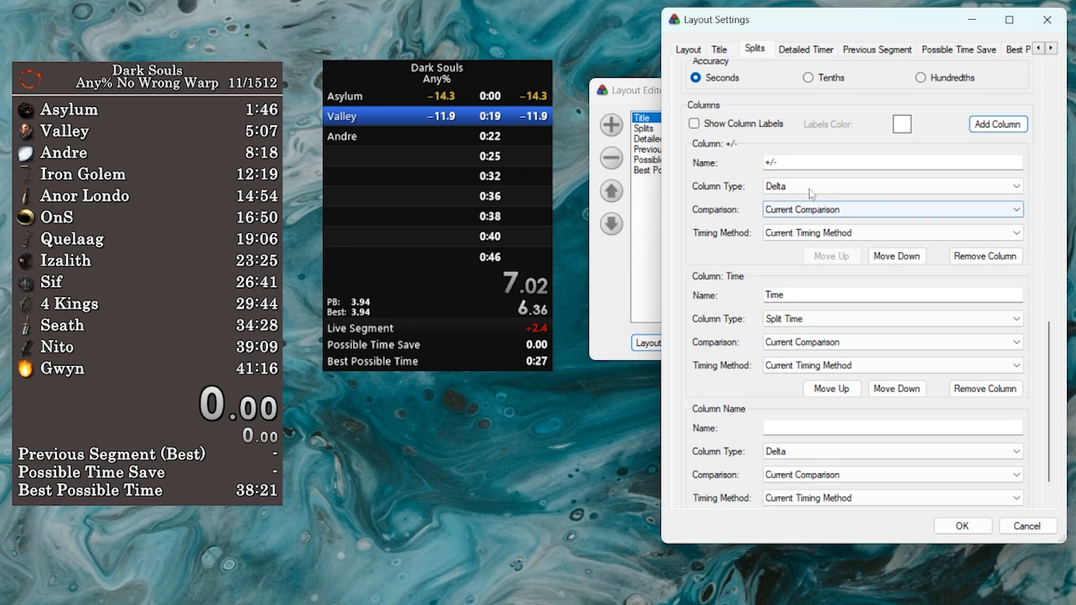
# Try Segment Delta and Segment Delta or Segment Time as the +/- column's type, and return it to Delta.
pyautogui.click(923, 188)
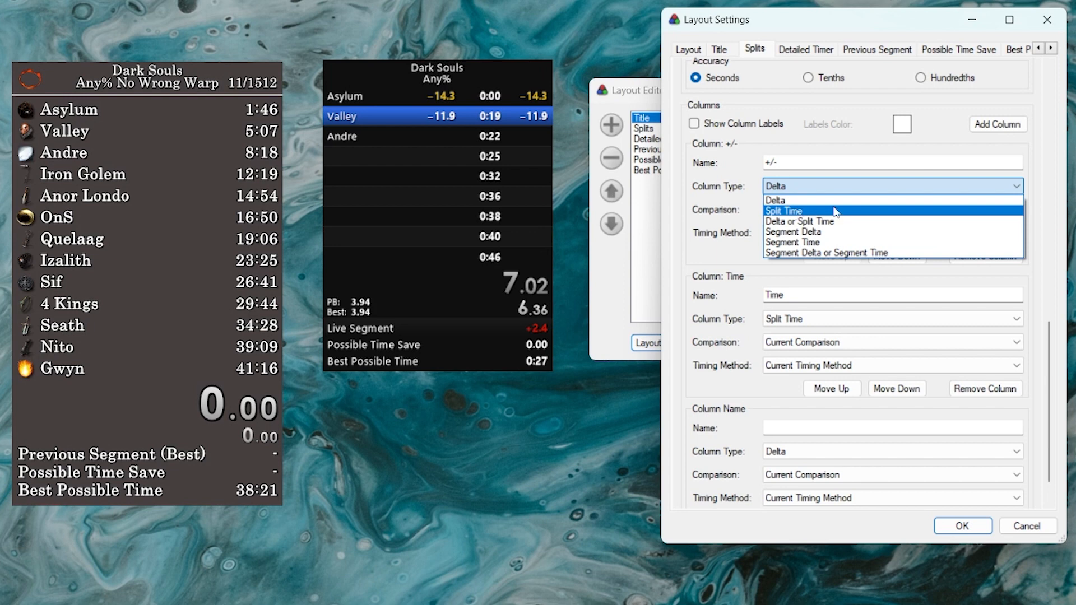
pyautogui.click(815, 232)
pyautogui.click(844, 191)
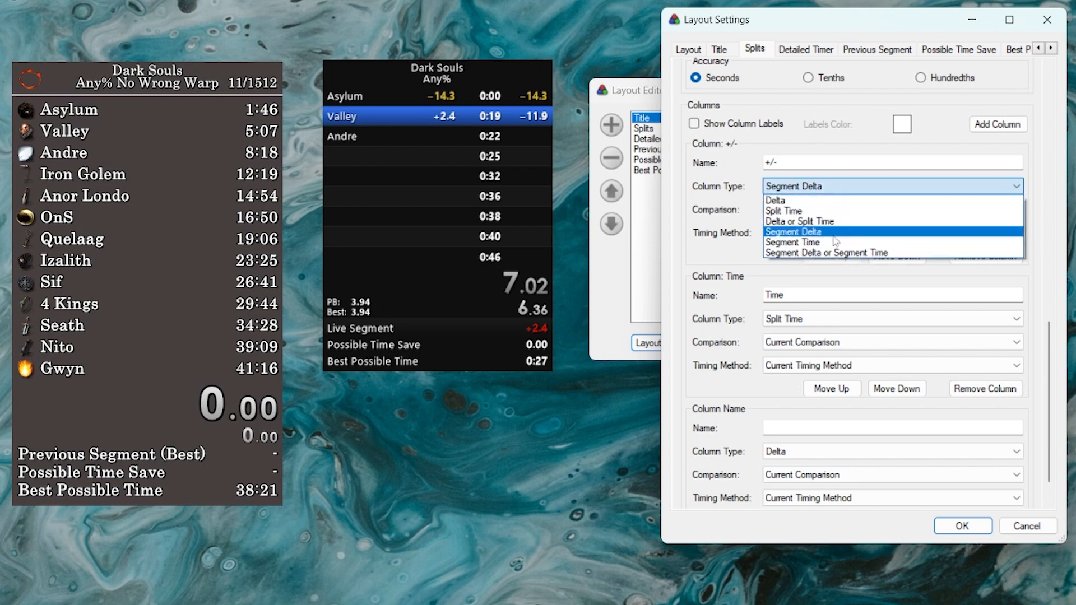
pyautogui.click(818, 255)
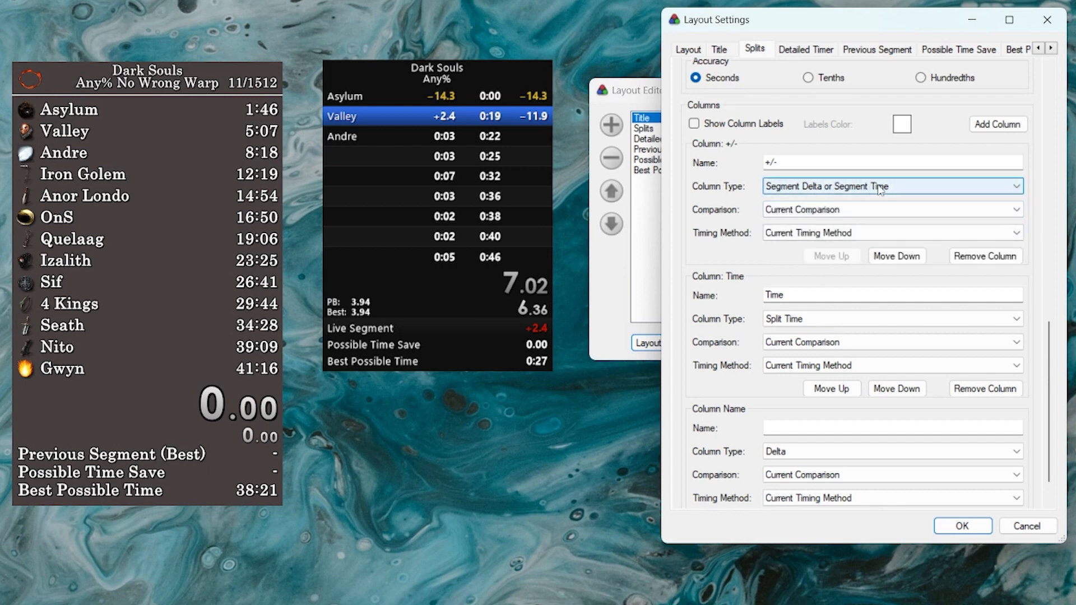
pyautogui.click(853, 188)
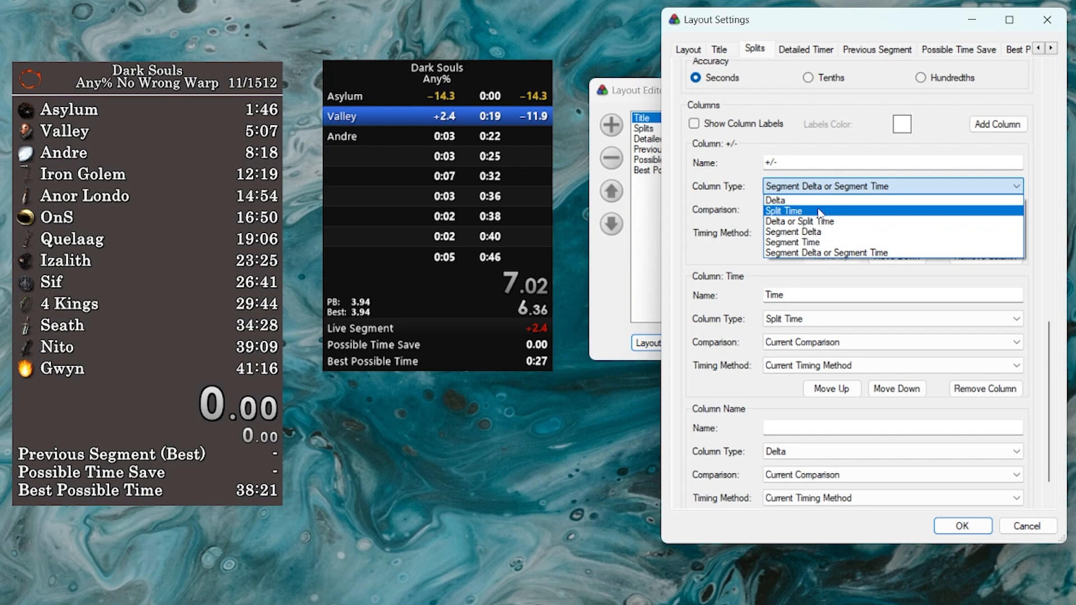
pyautogui.click(806, 200)
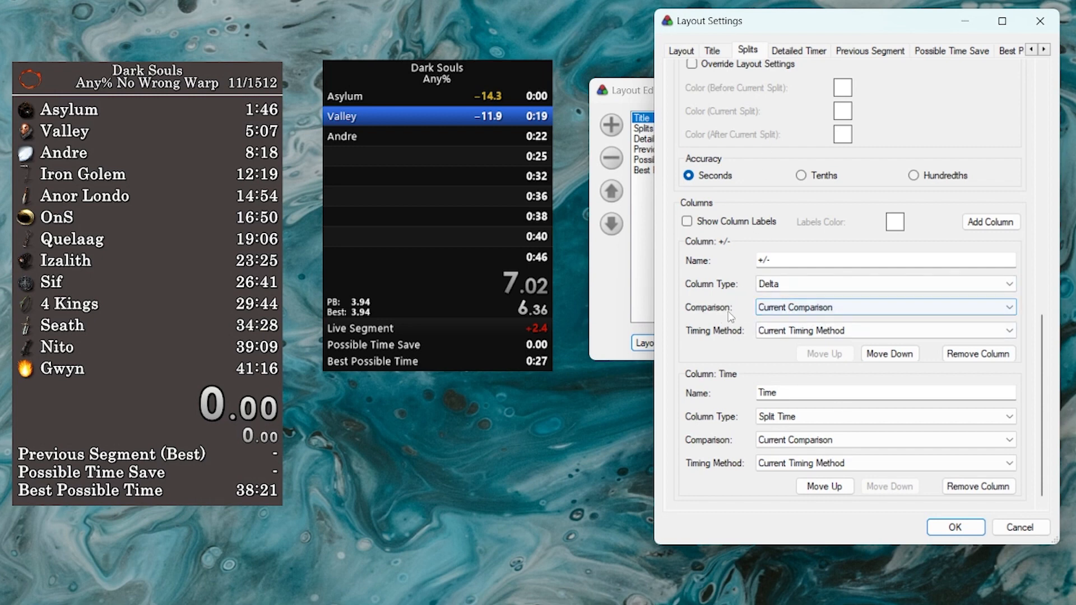
# Try Personal Best as the +/- column's comparison, restore Current Comparison, and check the column's timing method options.
pyautogui.click(804, 312)
pyautogui.click(788, 311)
pyautogui.click(804, 312)
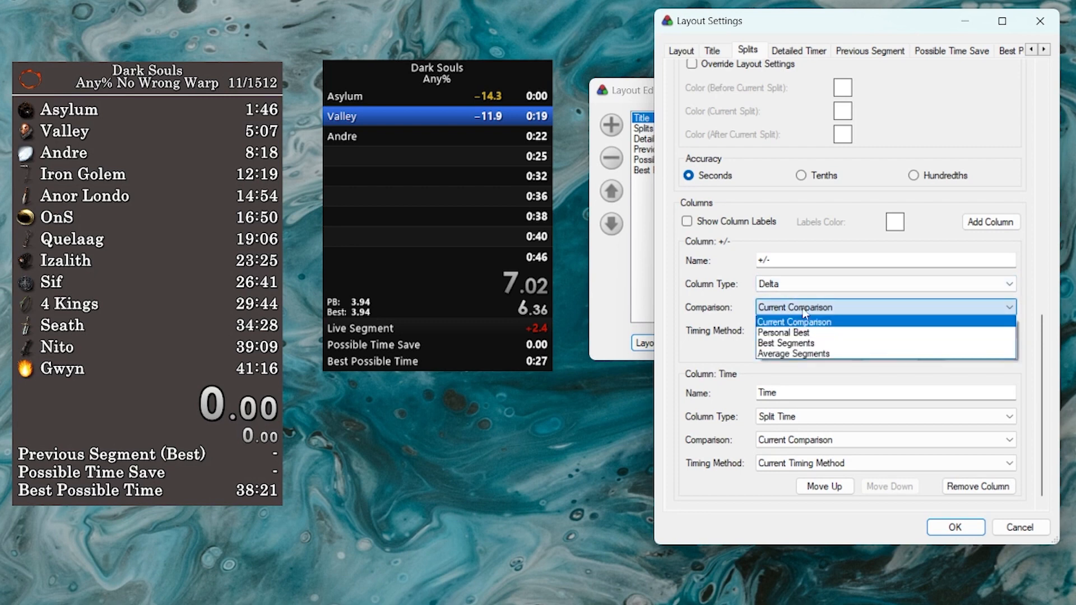
pyautogui.click(798, 334)
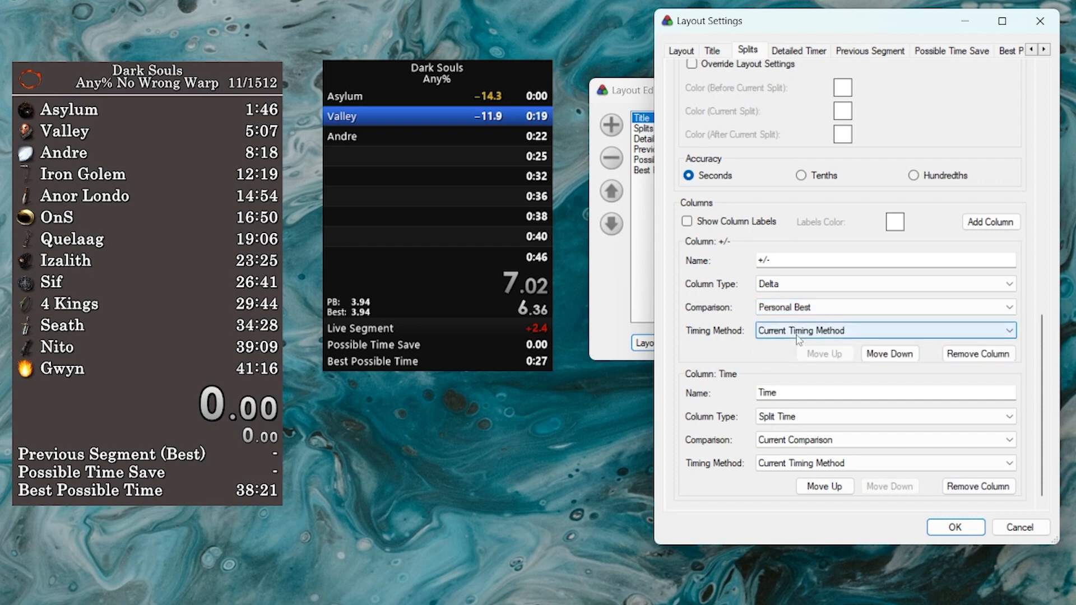
pyautogui.click(819, 311)
pyautogui.click(807, 320)
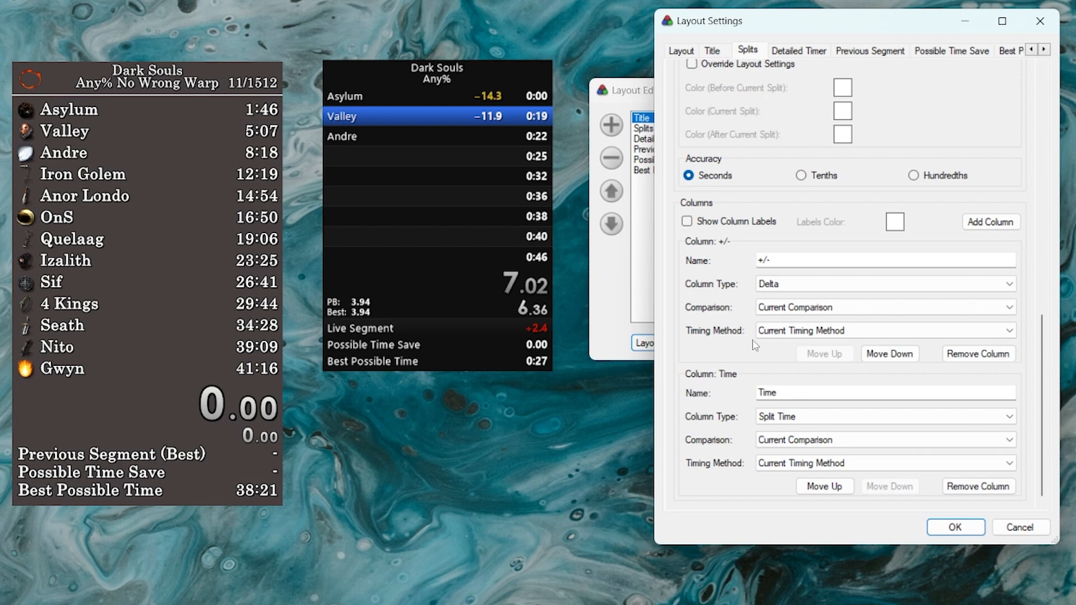
pyautogui.click(821, 334)
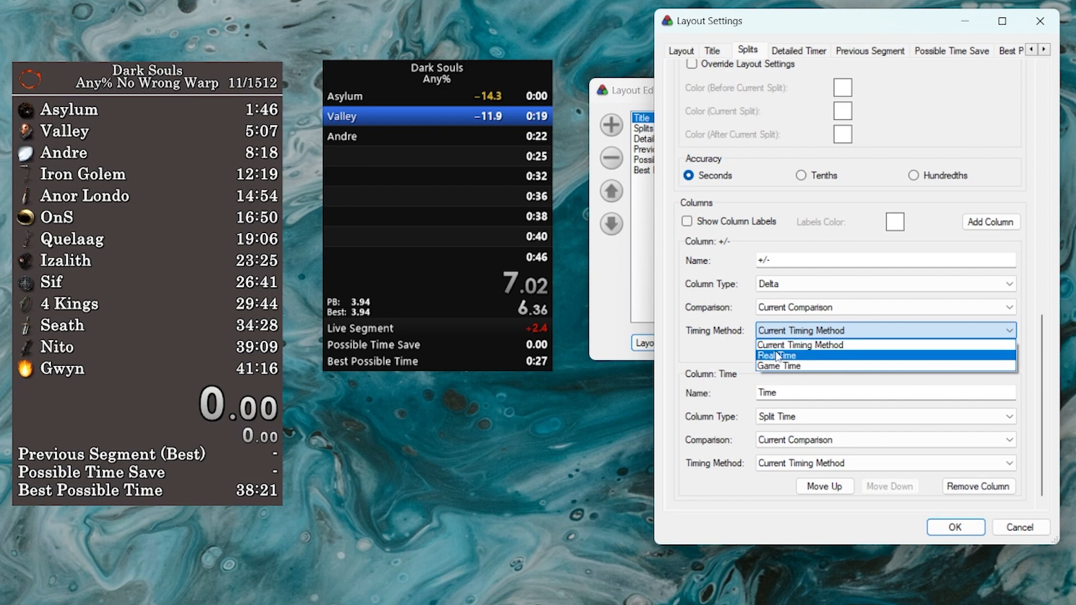
pyautogui.click(820, 332)
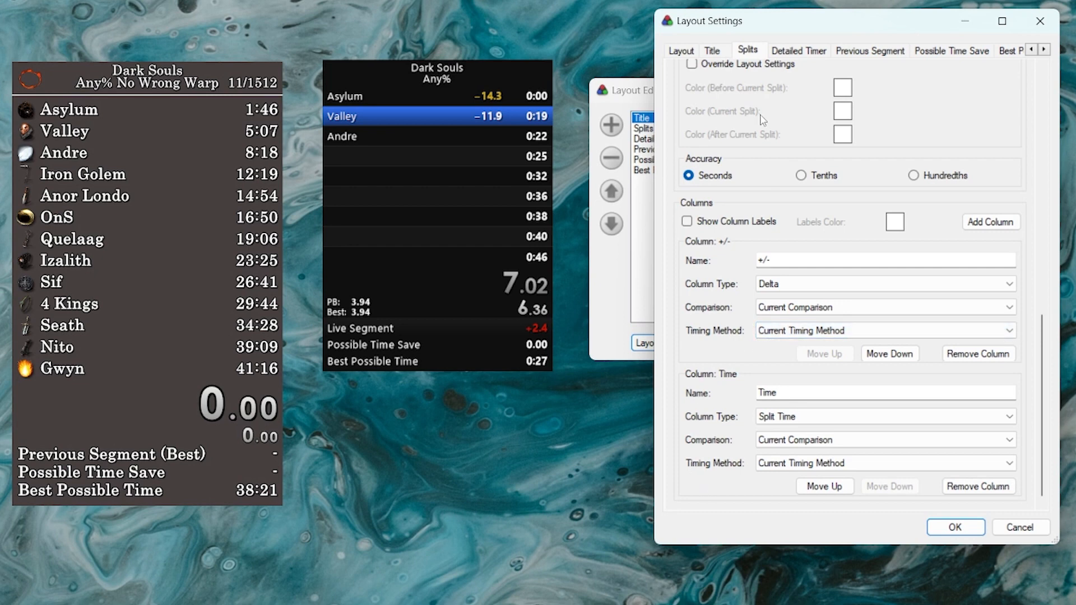
# Set the splits background to Plain and try showing thin separators.
pyautogui.scroll(5, 762, 119)
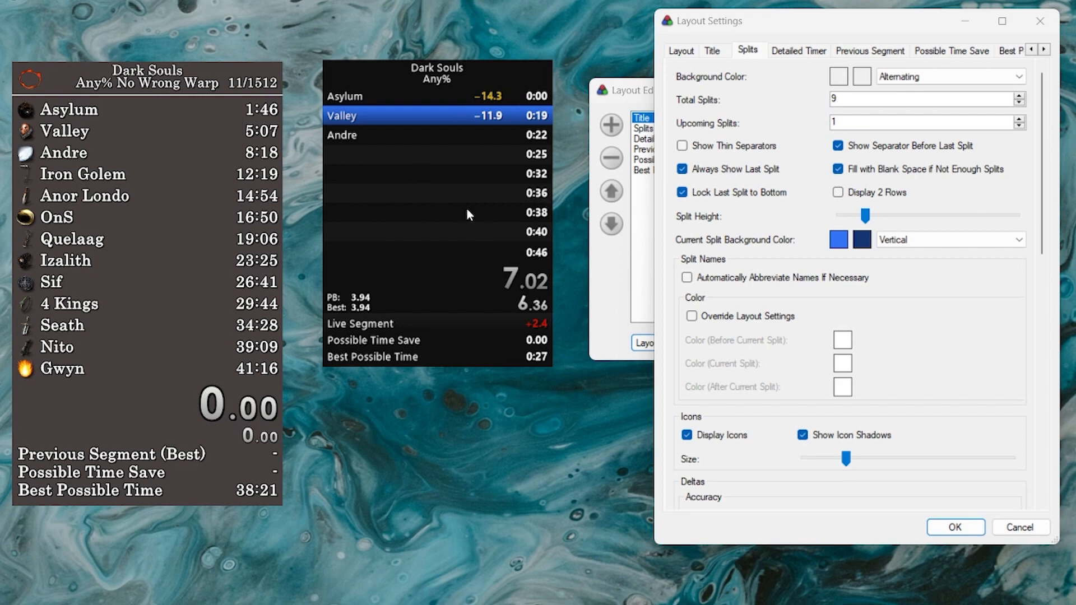
pyautogui.click(902, 77)
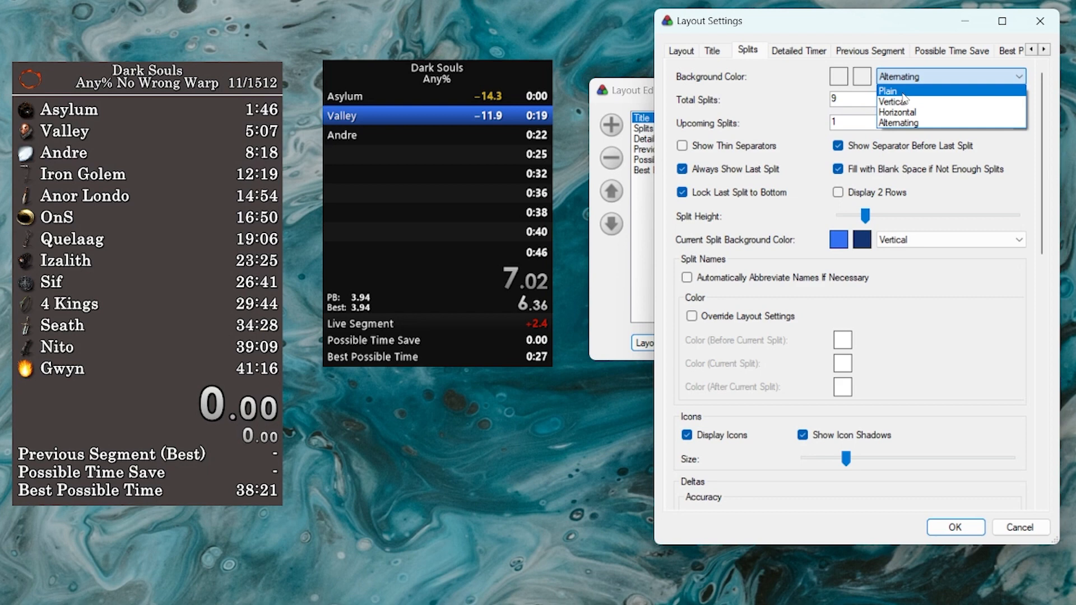
pyautogui.click(896, 92)
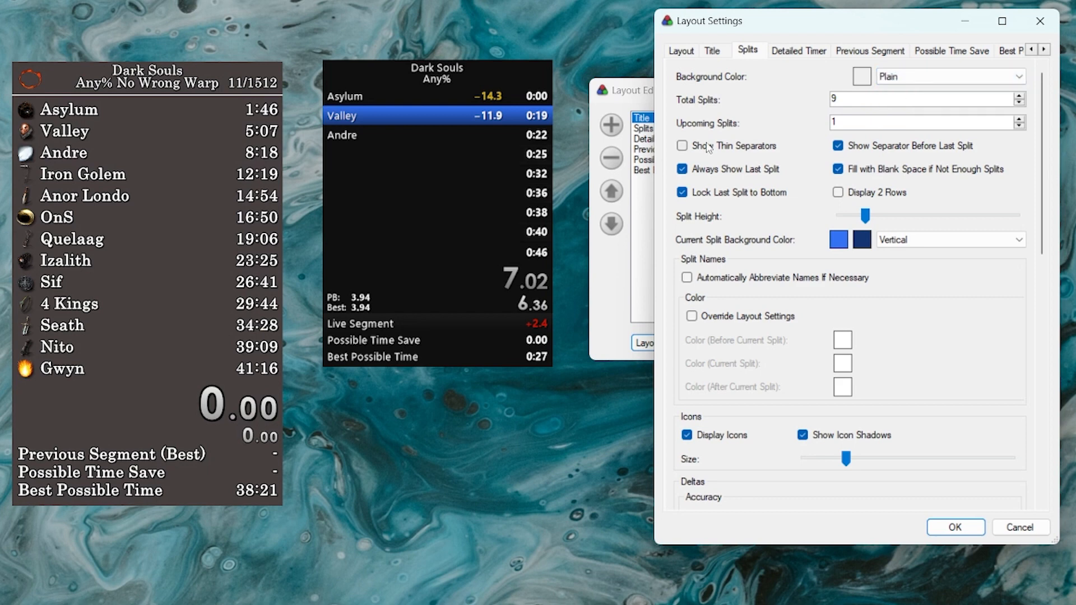
pyautogui.click(708, 147)
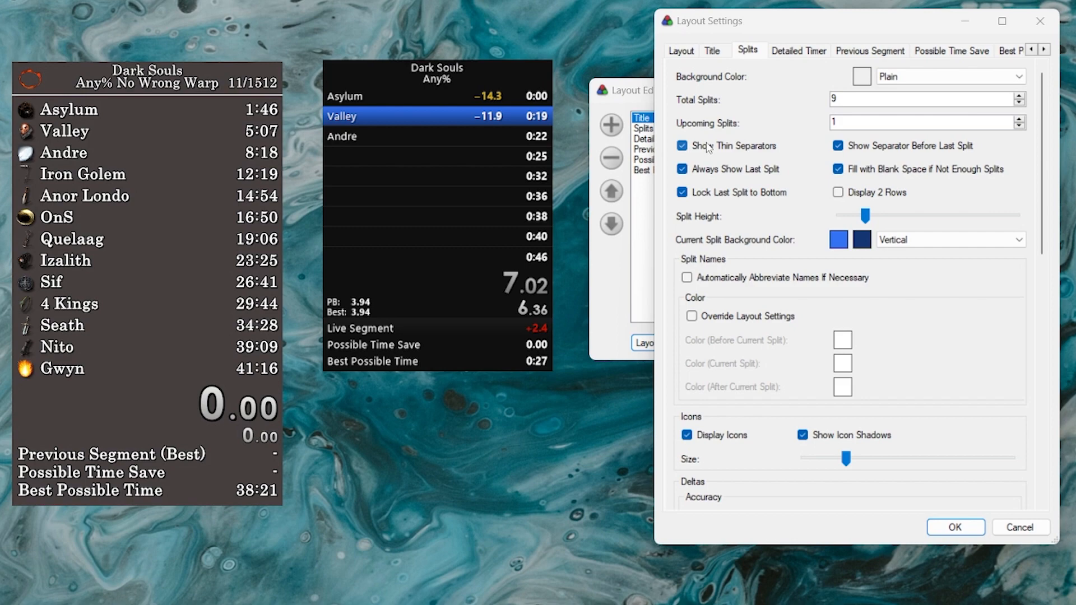
pyautogui.click(704, 151)
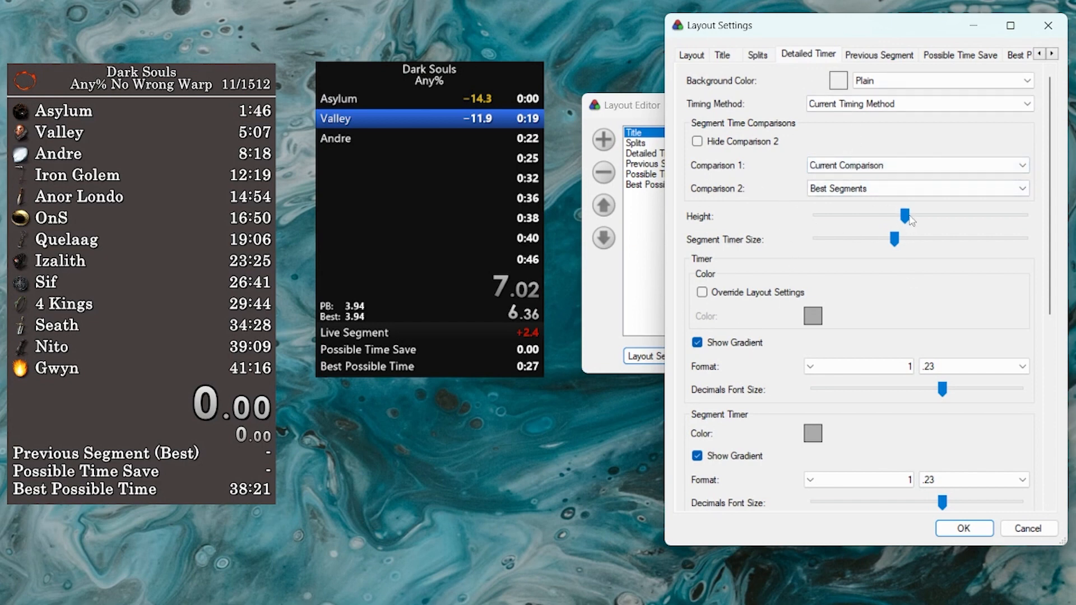
# Increase the height of the detailed timer and try a smaller segment timer.
pyautogui.moveTo(904, 216); pyautogui.dragTo(852, 239)
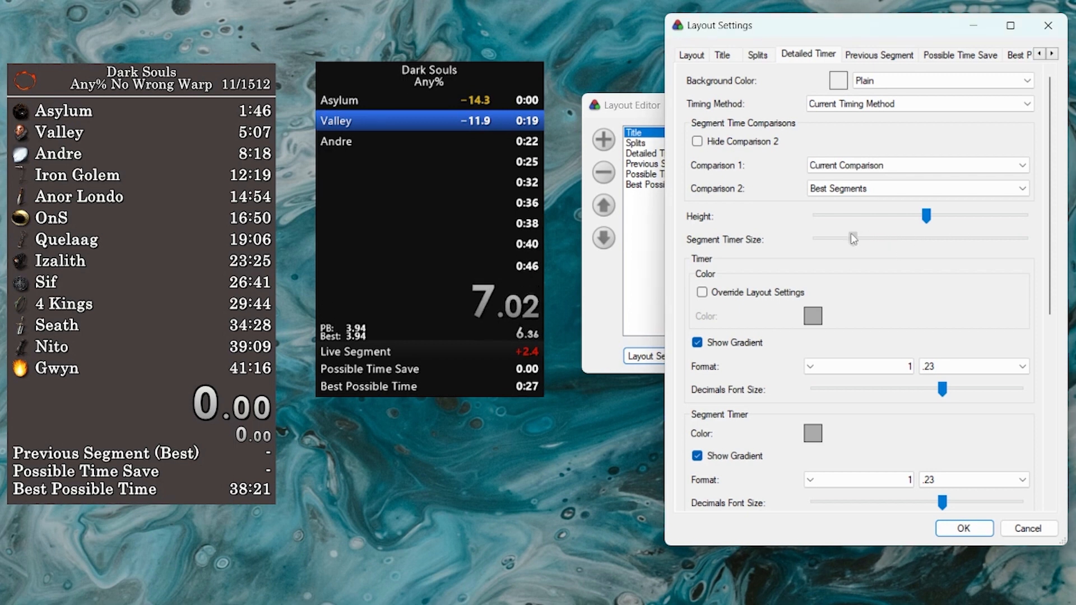
# Try Best Segments as the comparison of the Previous Segment component.
pyautogui.click(879, 54)
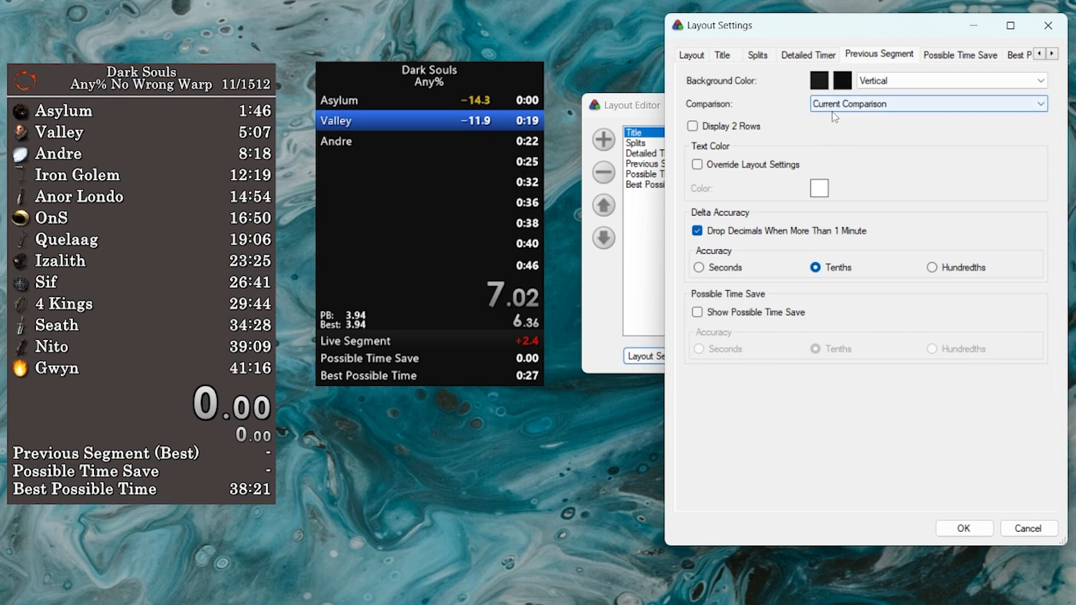
pyautogui.click(862, 106)
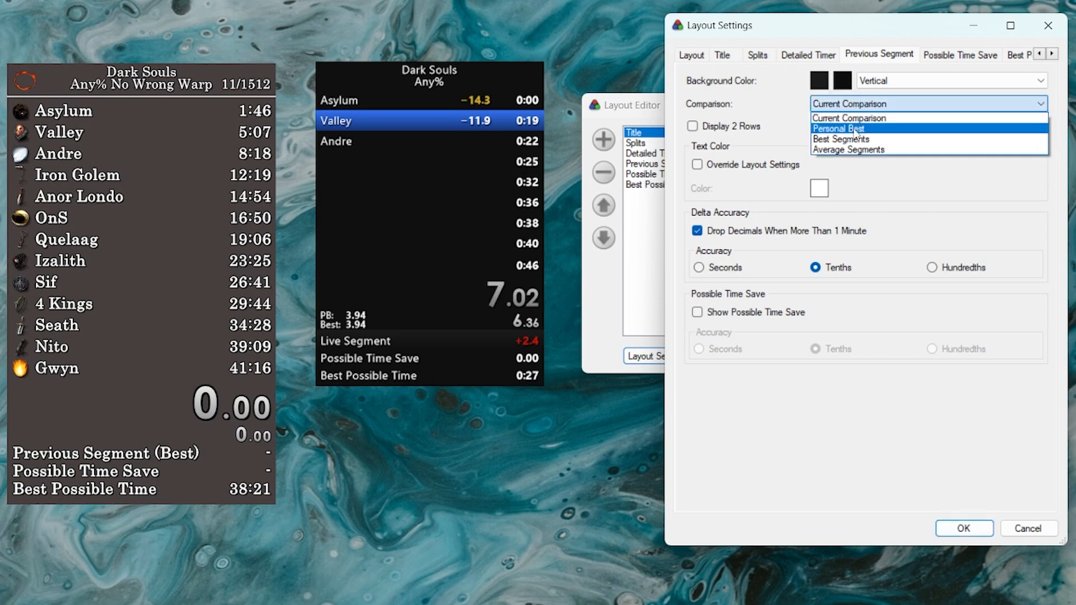
pyautogui.click(855, 129)
pyautogui.press('Down')
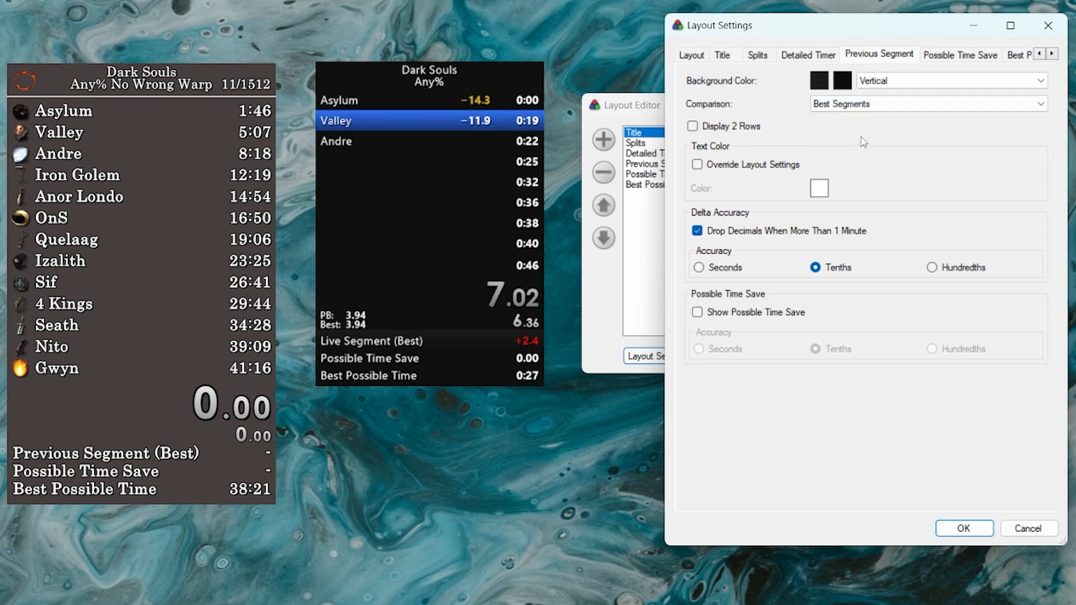
# Review the comparison options of the Possible Time Save and Best Possible Time components.
pyautogui.hotkey('ctrl', 'Tab')
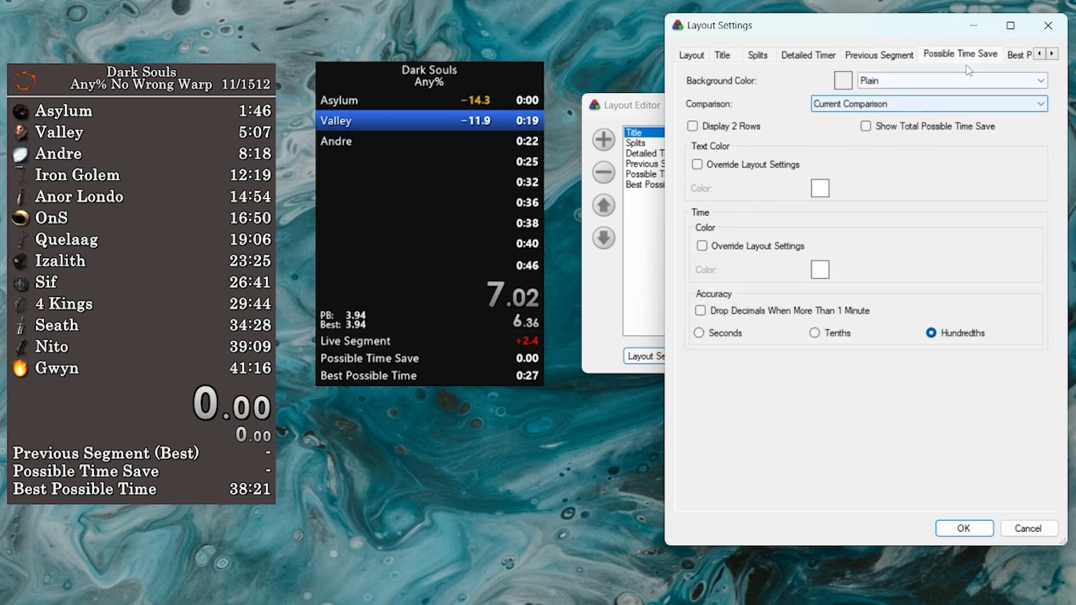
pyautogui.click(907, 106)
pyautogui.click(907, 115)
pyautogui.click(1022, 56)
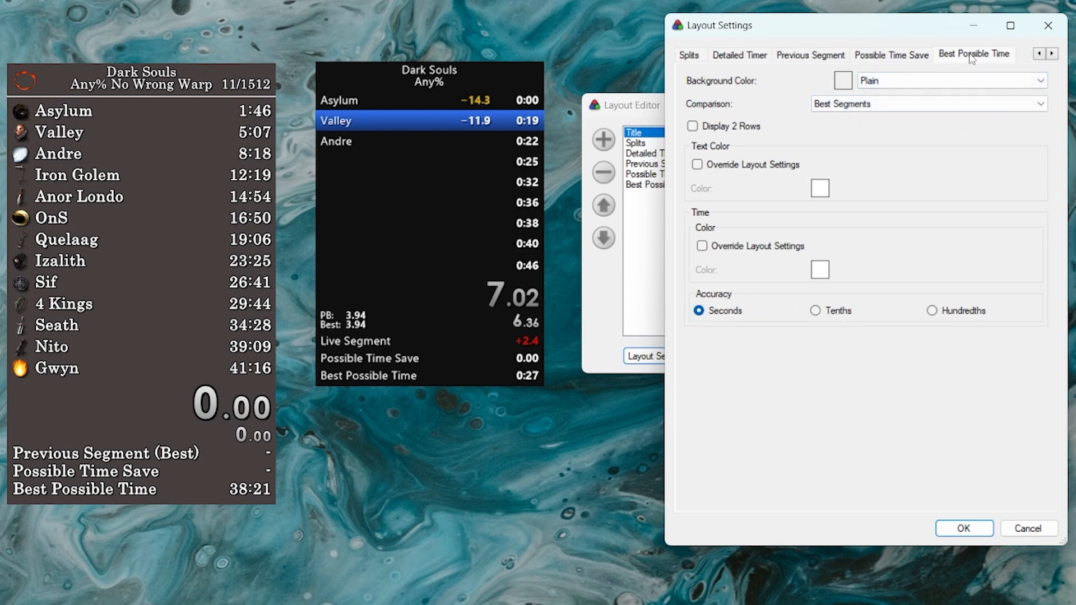
pyautogui.click(846, 104)
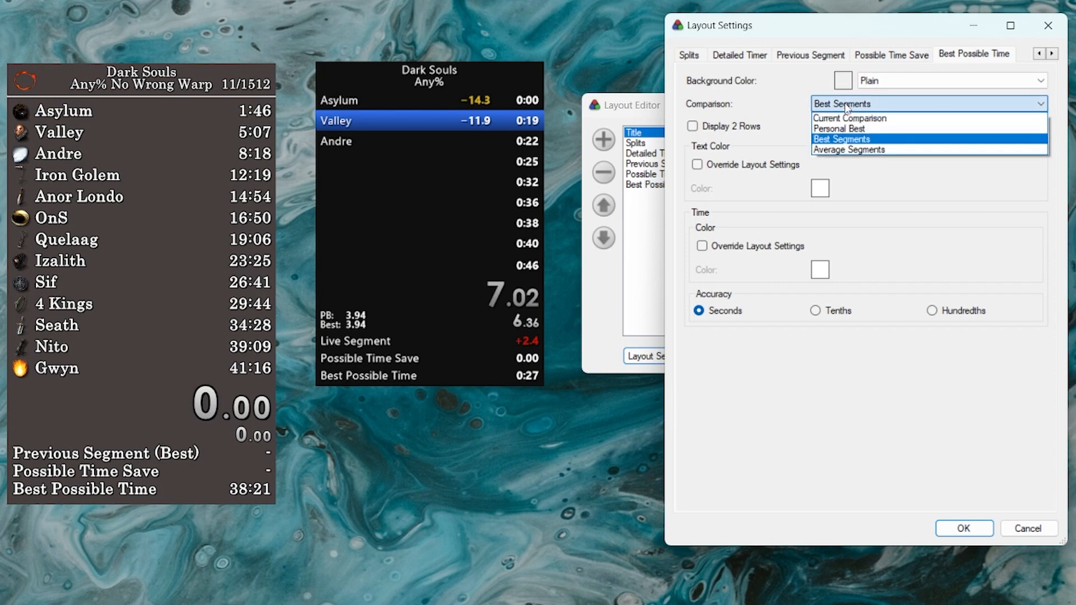
pyautogui.click(844, 140)
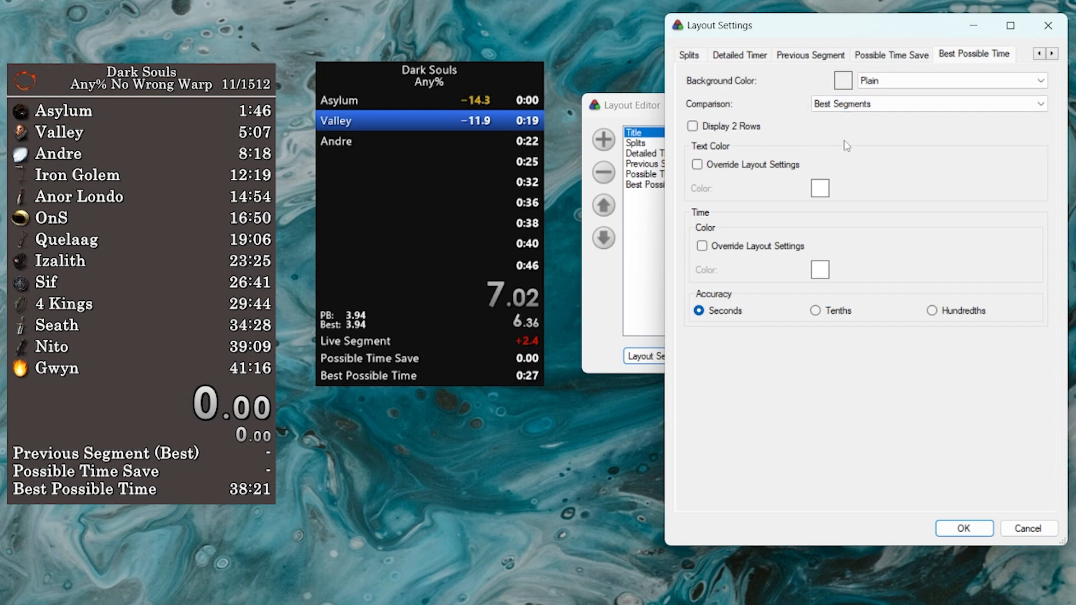
pyautogui.click(897, 54)
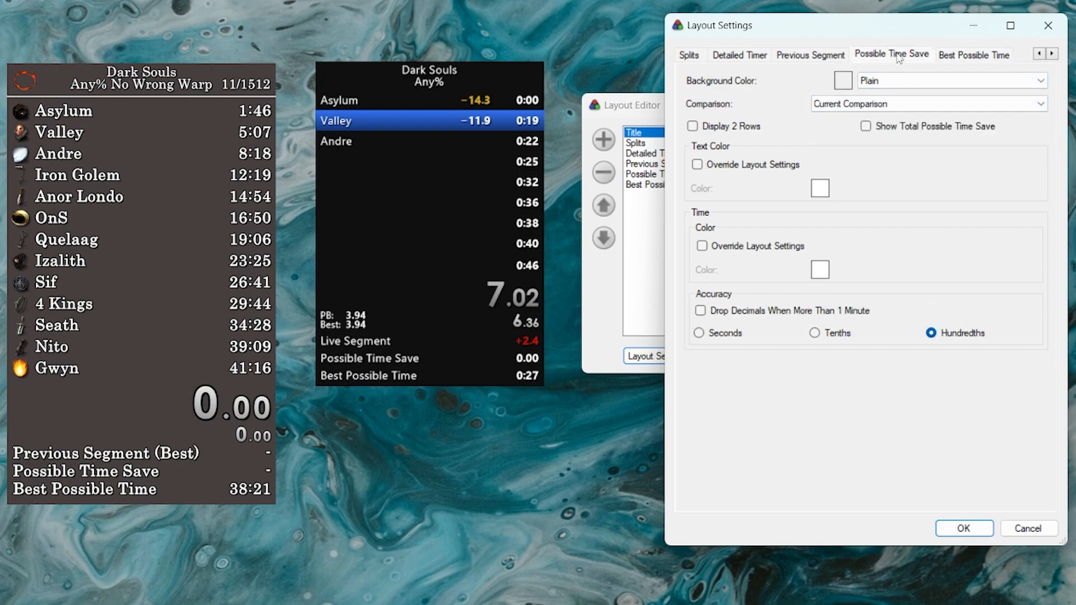
pyautogui.click(829, 58)
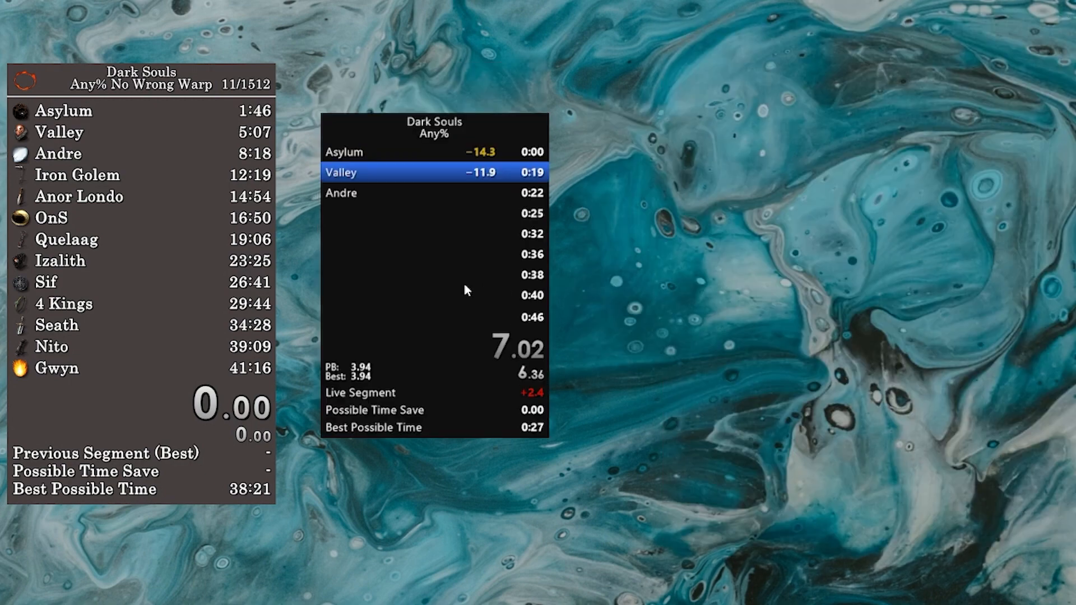
# Save the customized layout as a new file and open the timer's general settings.
pyautogui.rightClick(463, 281)
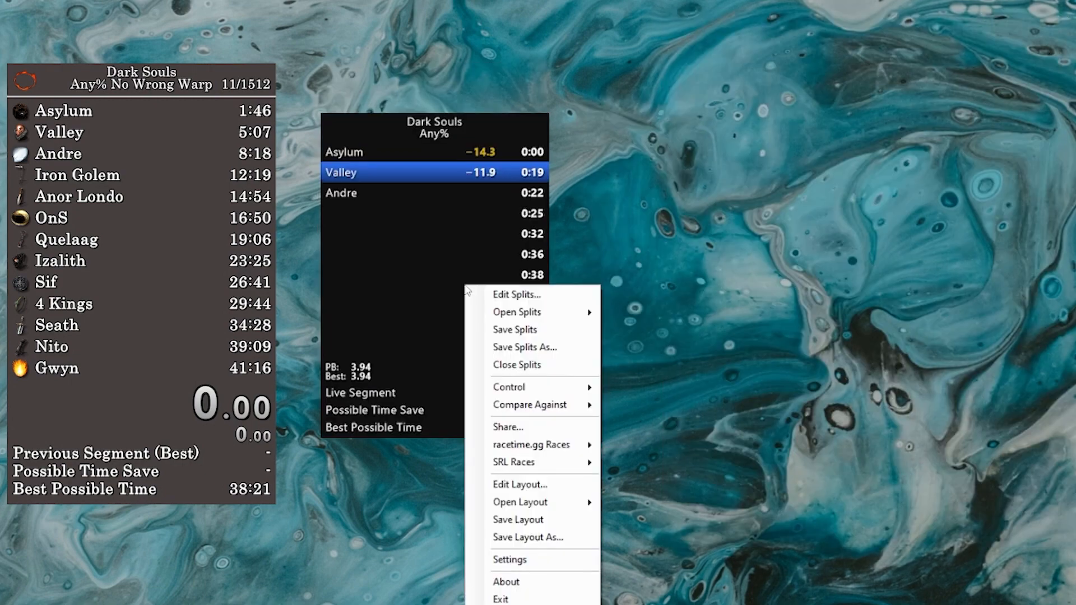
pyautogui.click(539, 537)
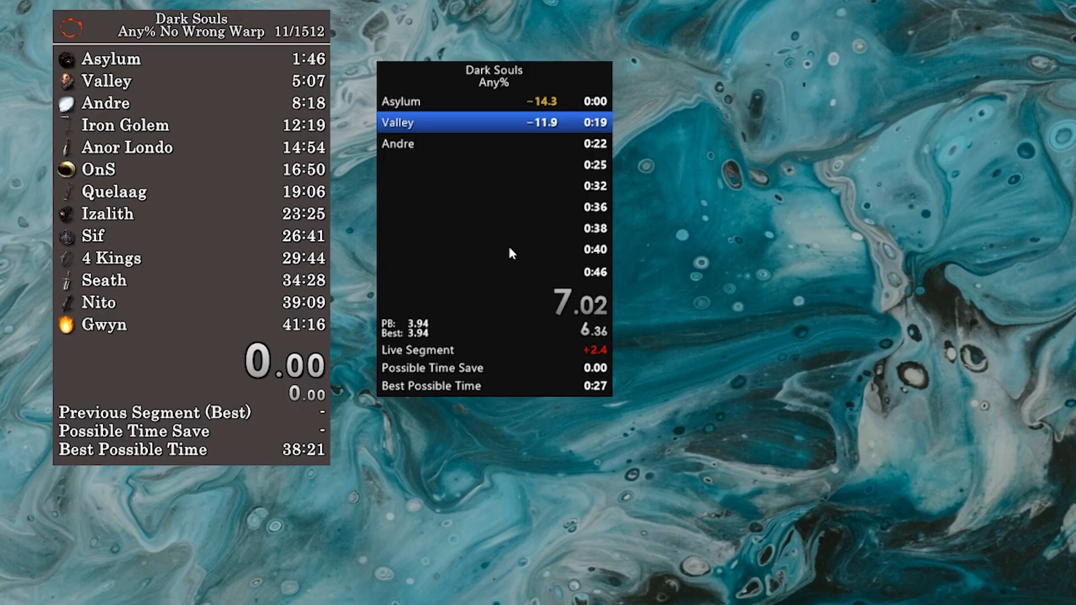
pyautogui.rightClick(529, 262)
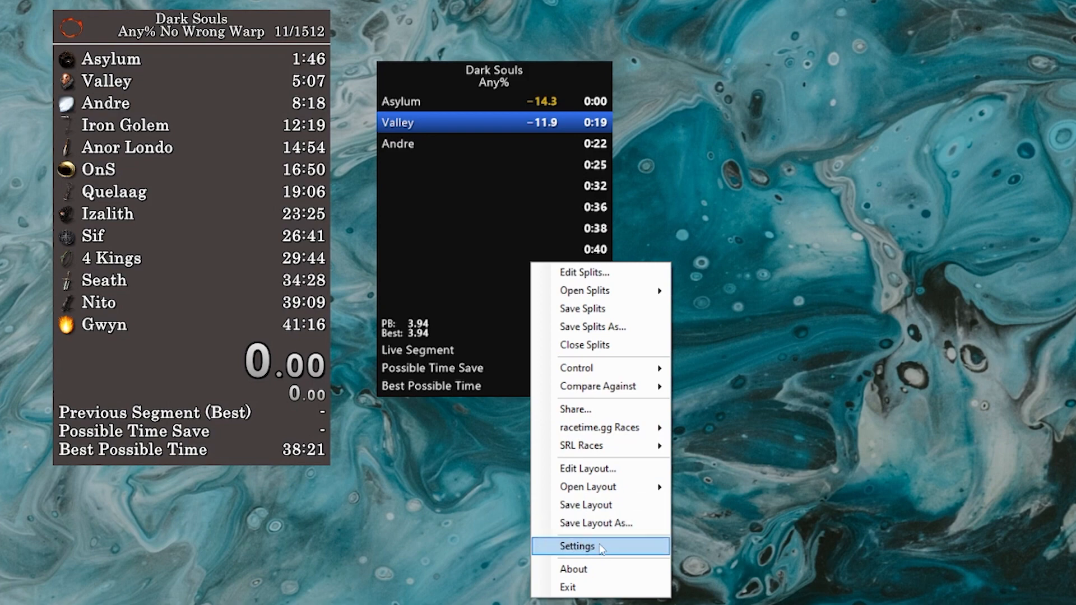
pyautogui.click(577, 547)
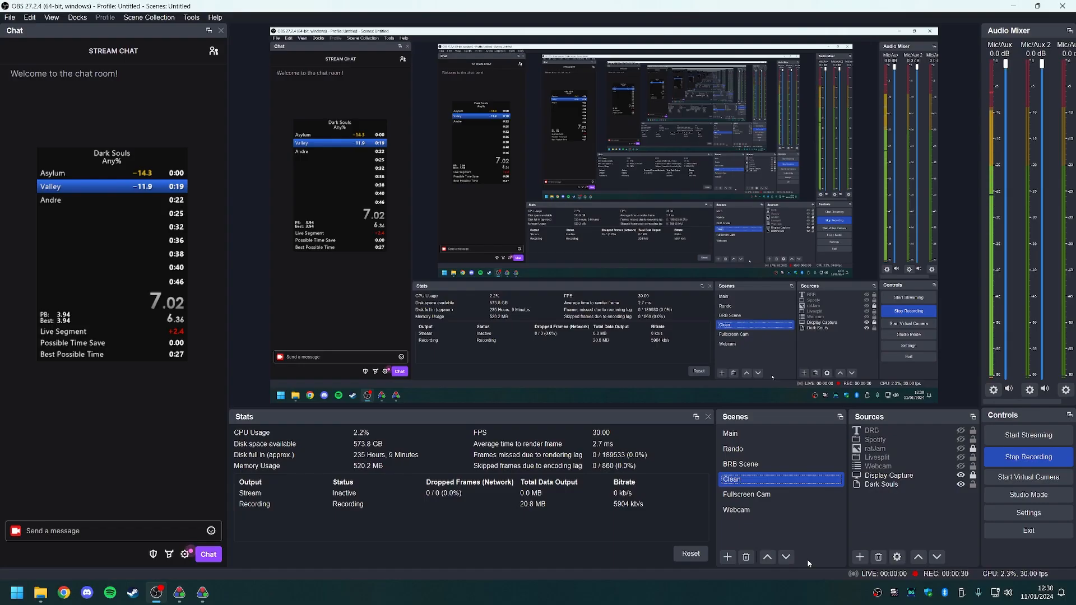
# Add a new Window Capture source named Livesplit2 to the Clean scene.
pyautogui.rightClick(891, 506)
pyautogui.moveTo(930, 512)
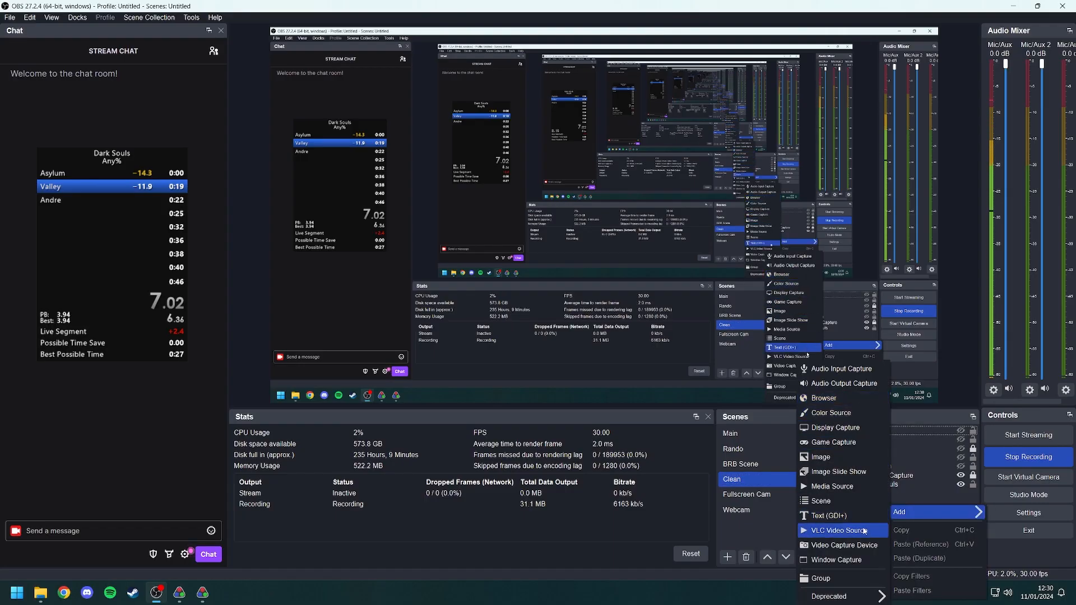
pyautogui.click(836, 560)
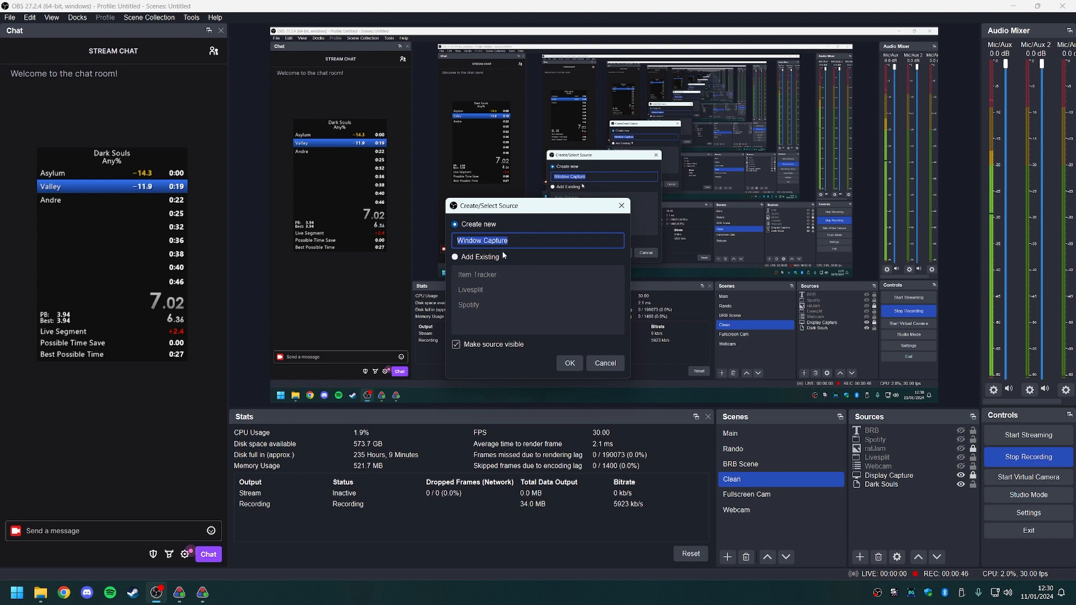
pyautogui.write('Livesplit')
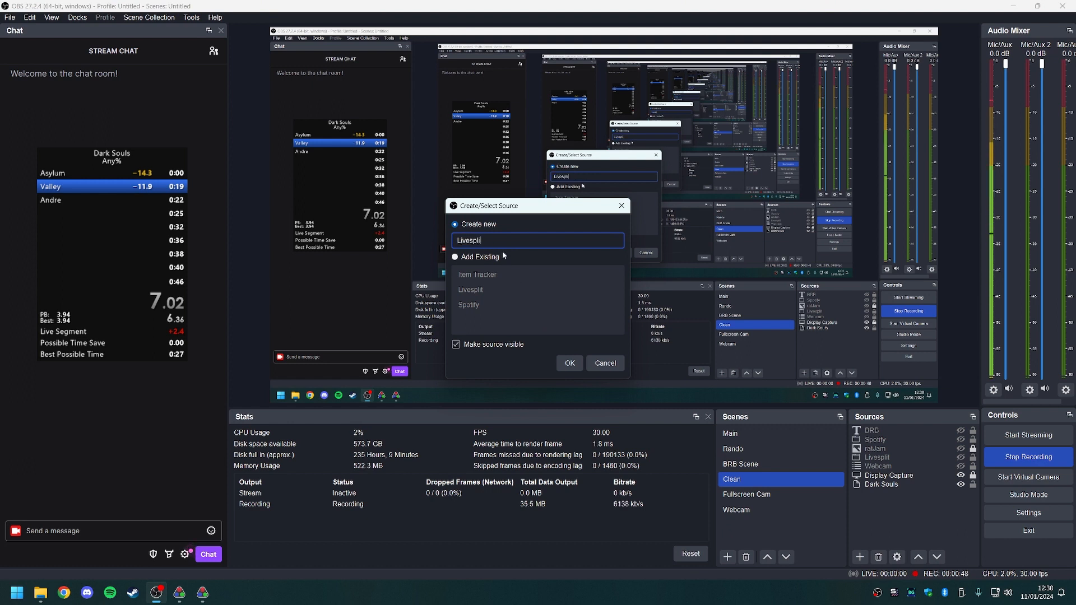
pyautogui.write('2')
pyautogui.click(572, 360)
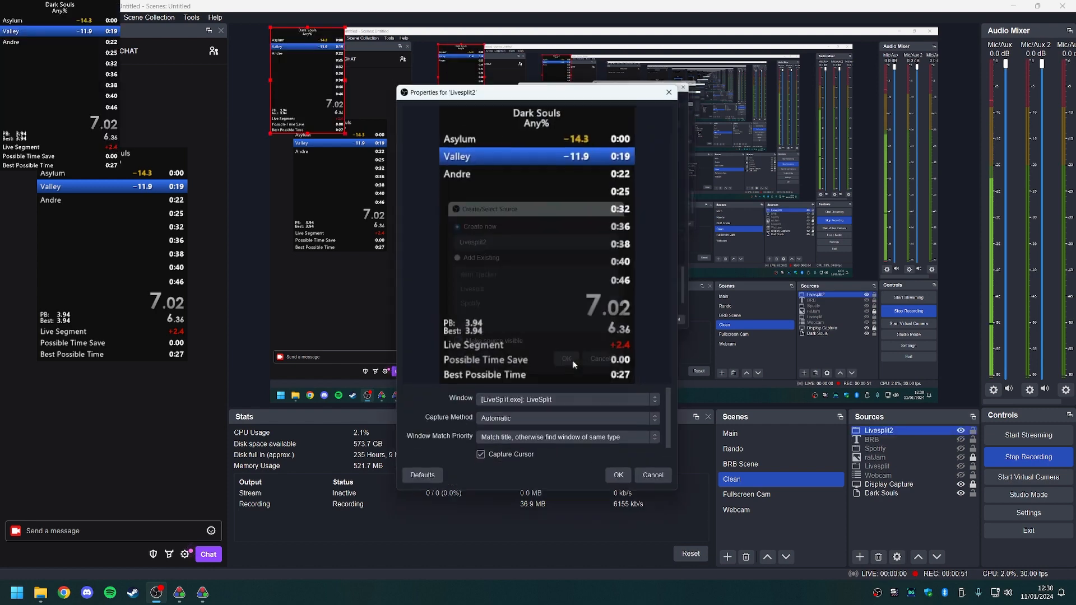
# Set the Livesplit2 source to capture the [LiveSplit.exe]: LiveSplit window and accept its properties.
pyautogui.click(558, 403)
pyautogui.click(511, 415)
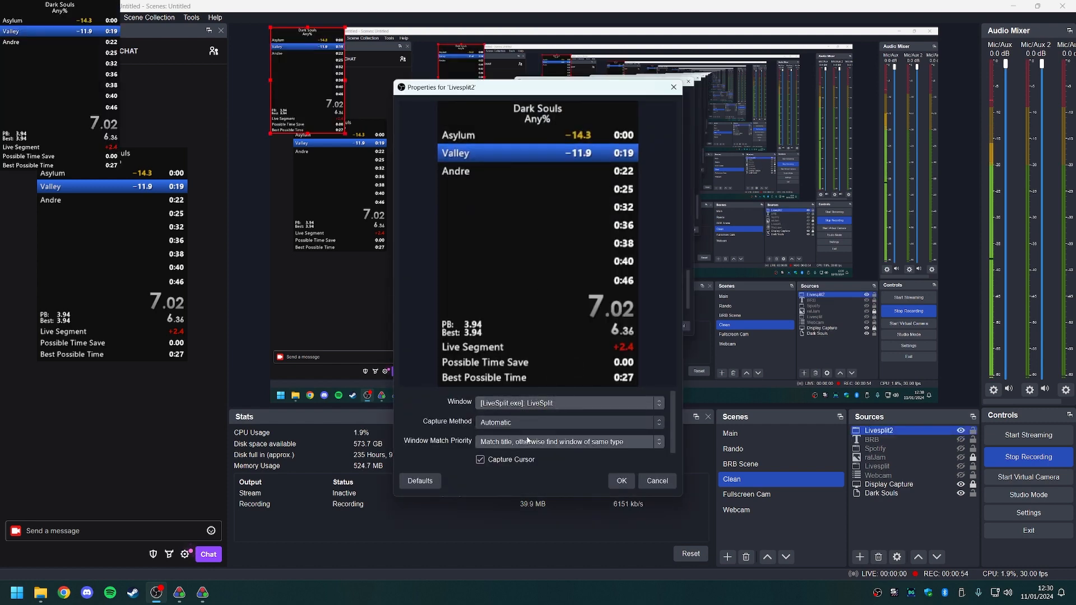
pyautogui.click(622, 481)
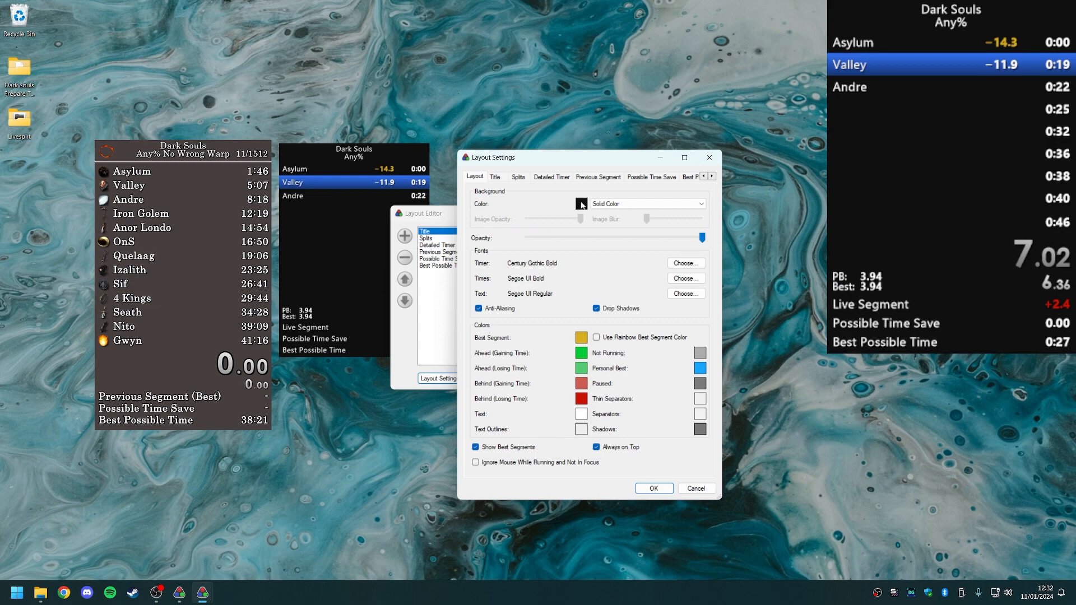
# Try blue and green as the timer layout's background color, and set it to FF463F3F.
pyautogui.click(580, 205)
pyautogui.moveTo(614, 319); pyautogui.dragTo(601, 270)
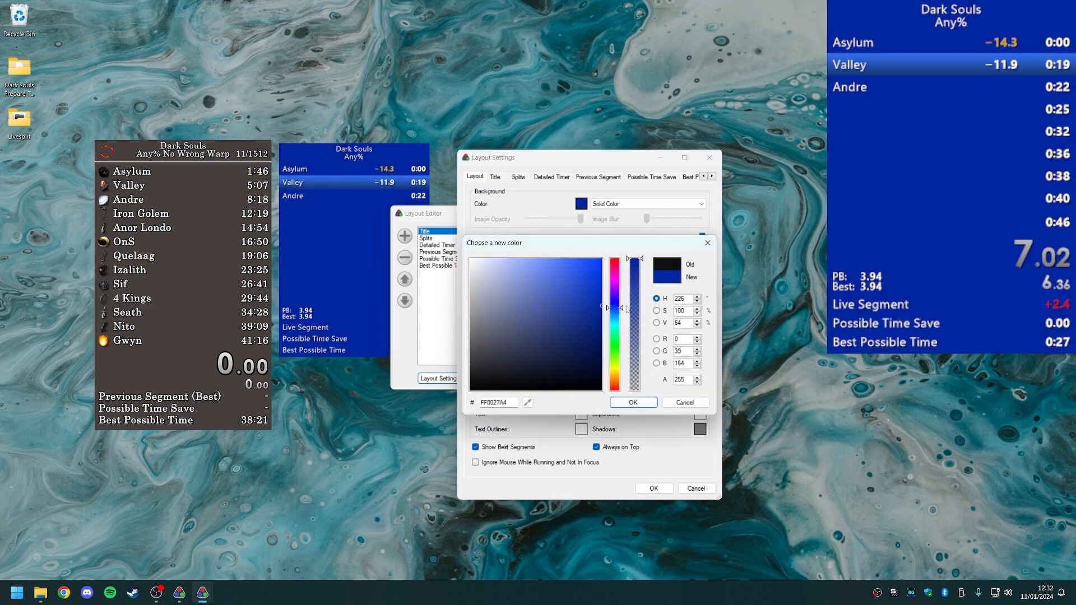
pyautogui.moveTo(614, 307); pyautogui.dragTo(615, 337)
pyautogui.doubleClick(510, 402)
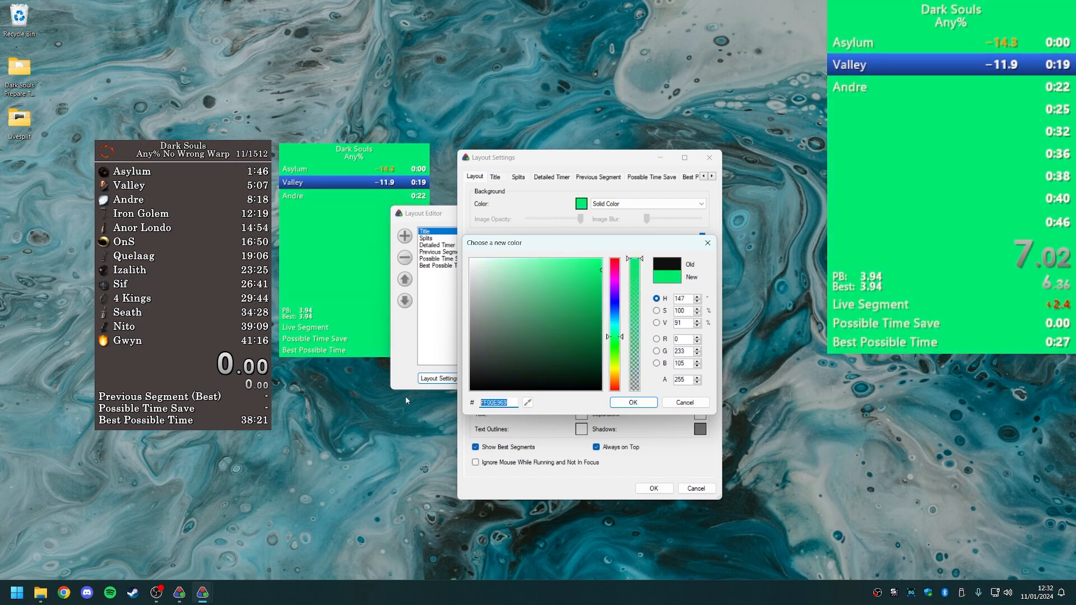
pyautogui.write('FF463F3F')
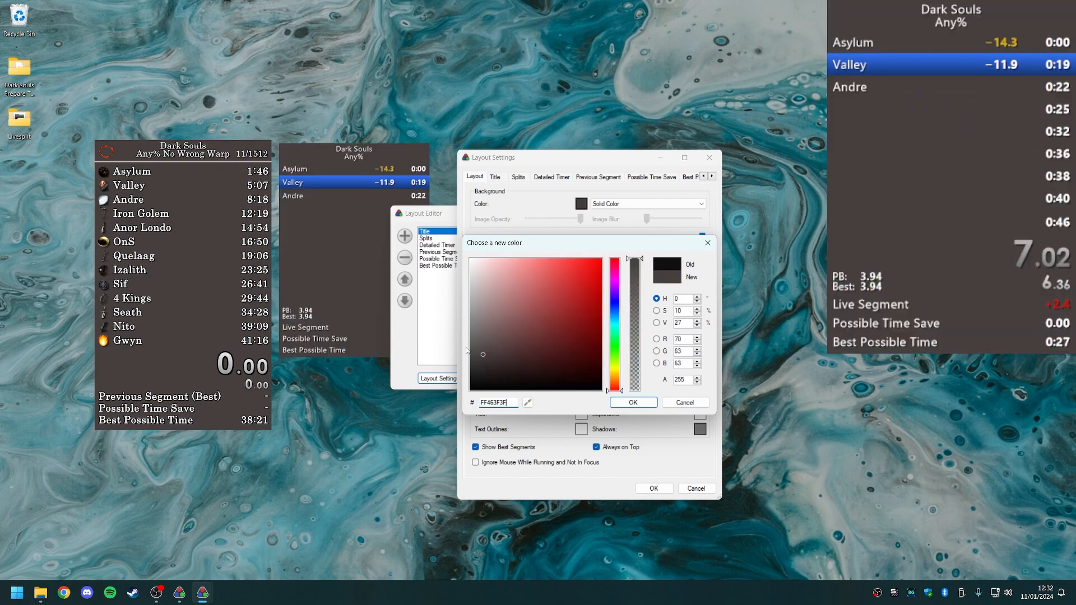
pyautogui.hotkey('ctrl', 'a')
pyautogui.click(505, 402)
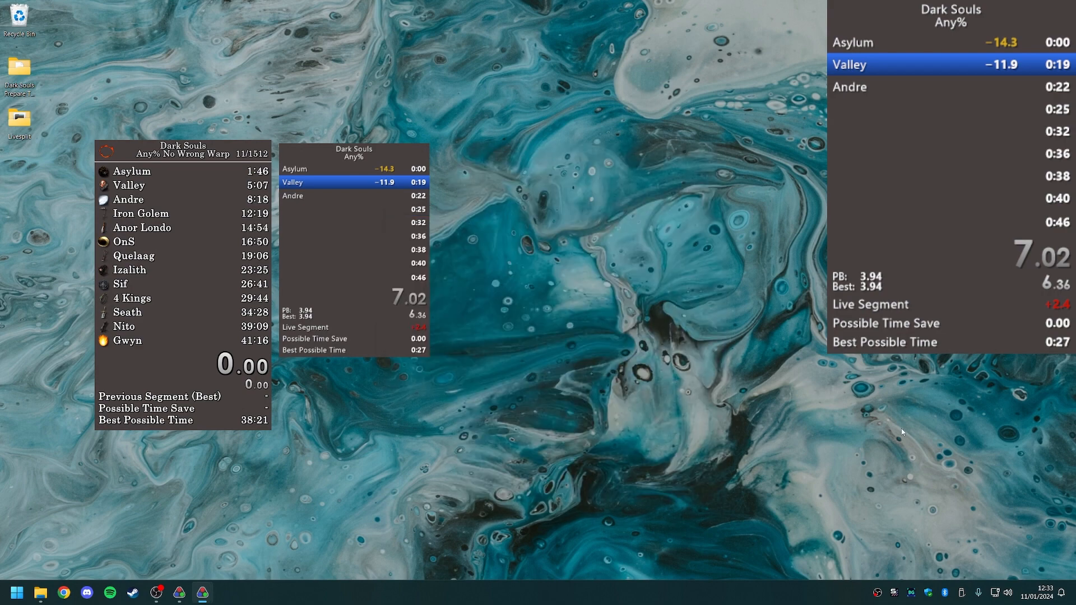
# Add a Color Key filter to the Livesplit2 capture source in OBS.
pyautogui.rightClick(901, 429)
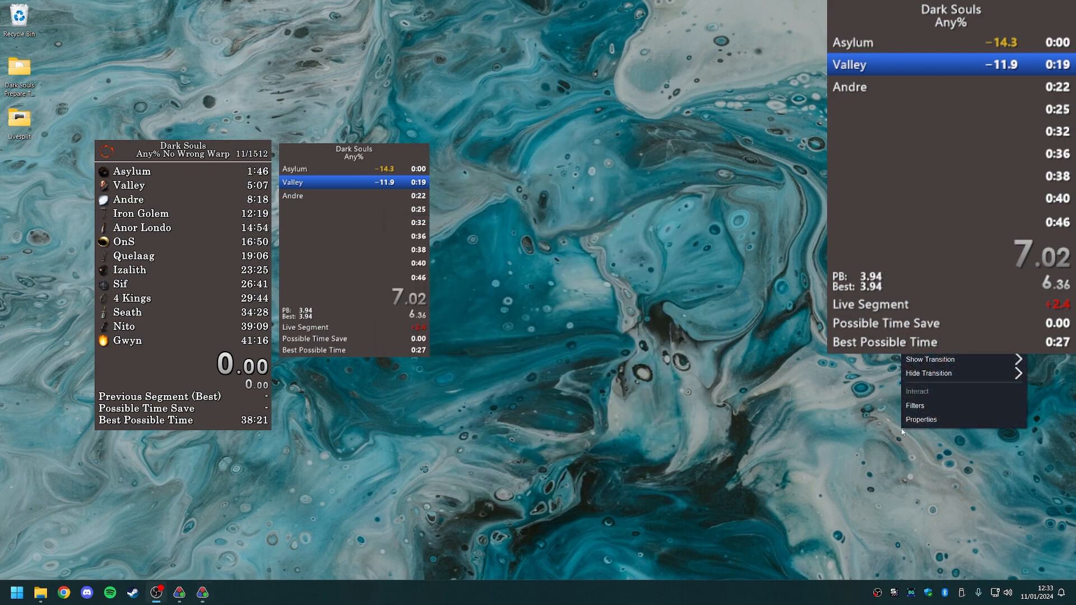
pyautogui.click(926, 406)
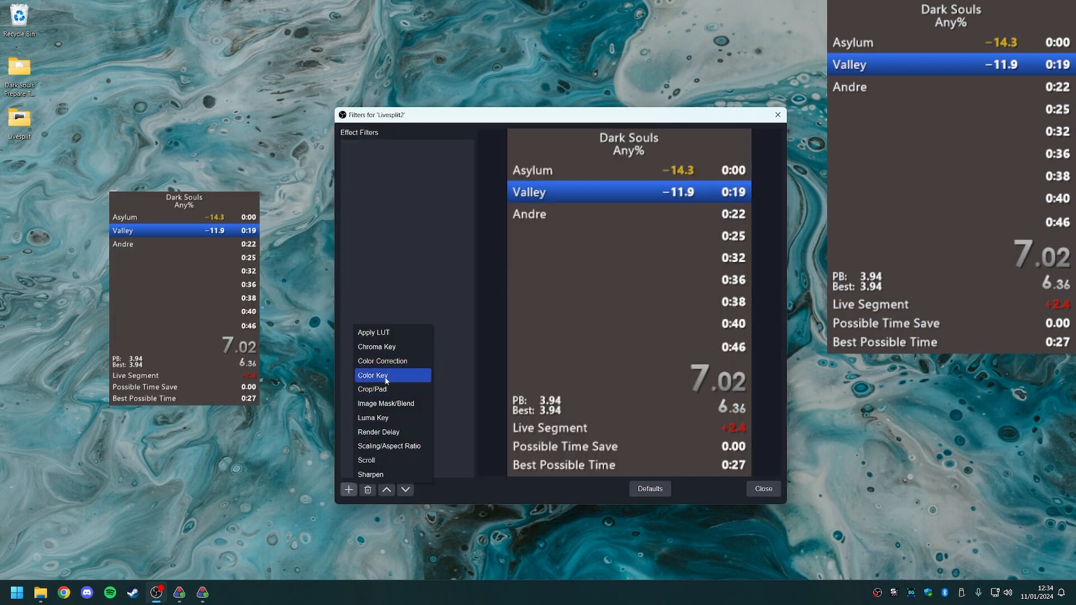
pyautogui.click(386, 381)
pyautogui.click(536, 330)
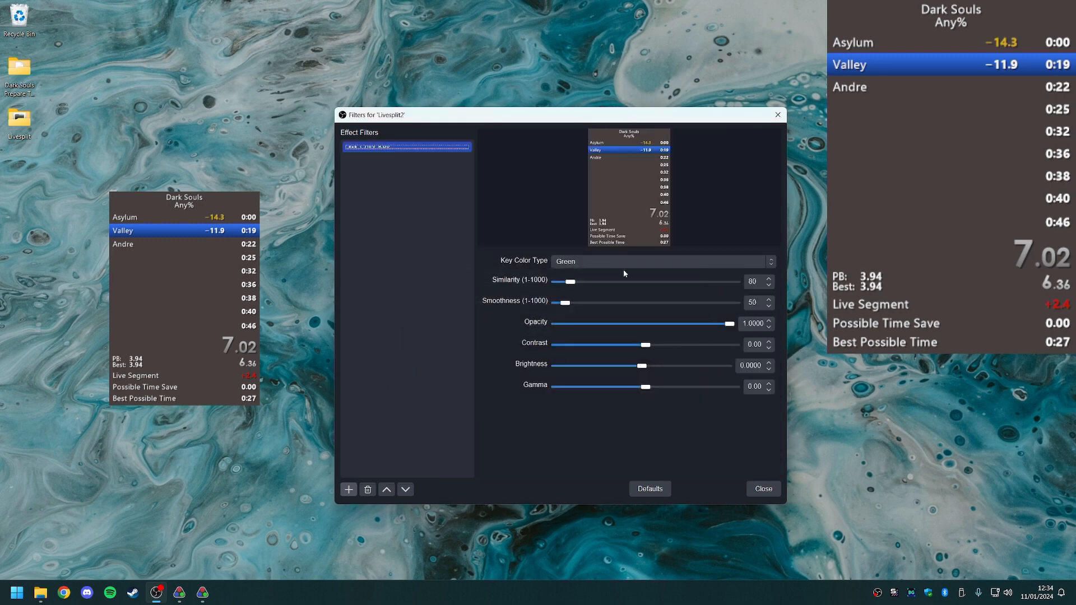
# Set the filter's key color type to Custom Color and sample #463f3f from the timer's background on screen.
pyautogui.click(620, 263)
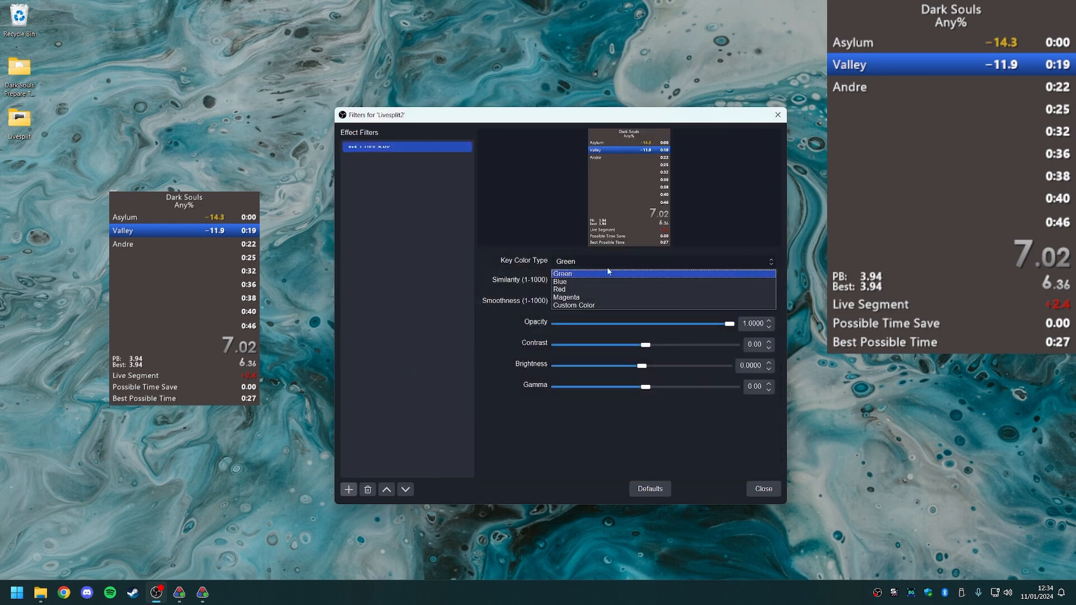
pyautogui.click(568, 305)
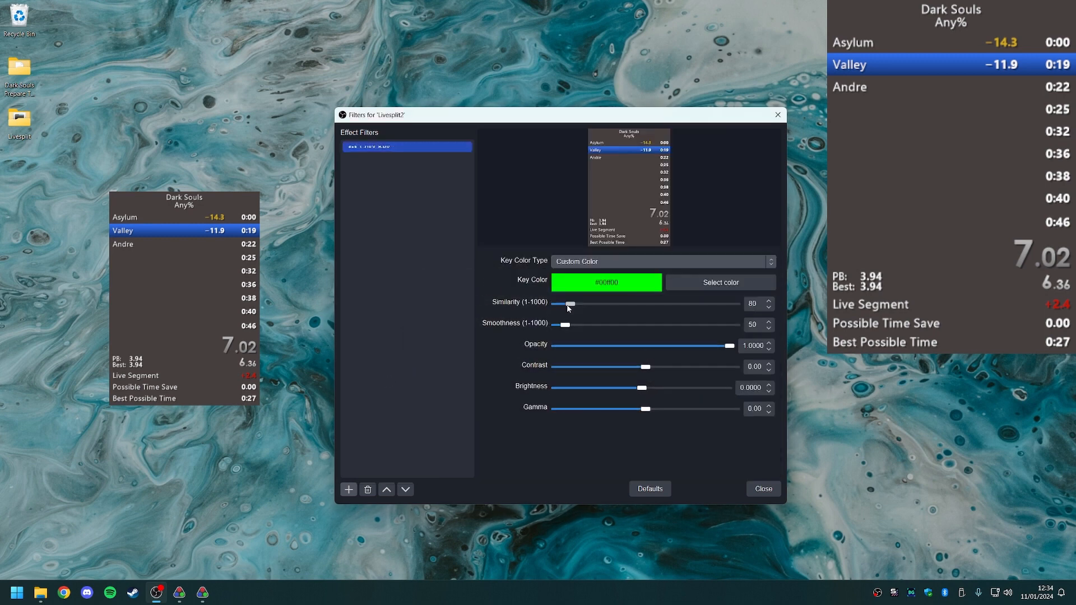
pyautogui.click(704, 279)
pyautogui.click(484, 298)
pyautogui.click(190, 291)
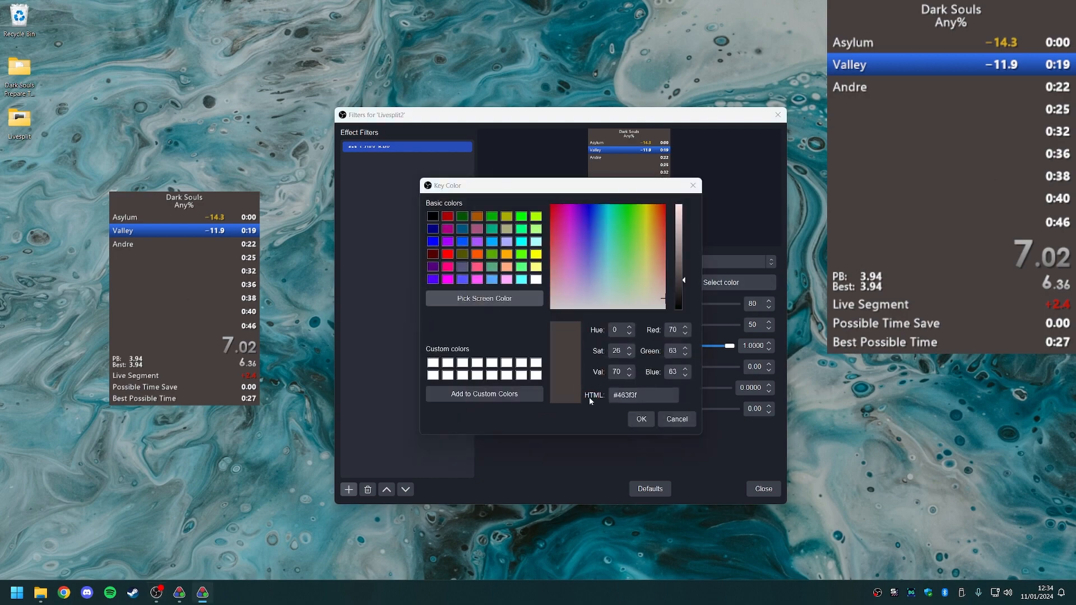
pyautogui.click(644, 426)
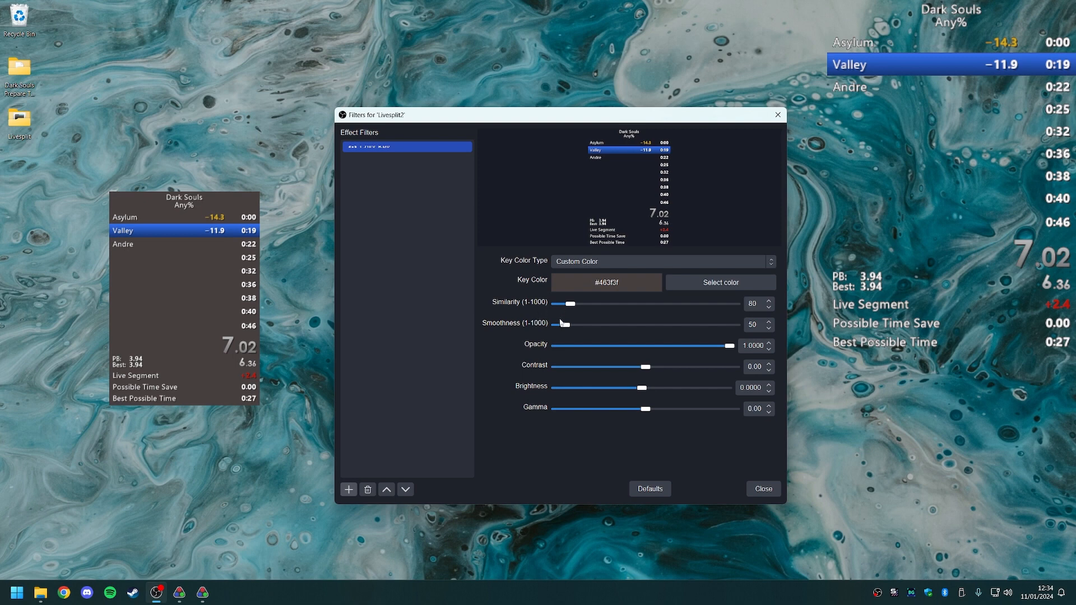
# Lower the color key's smoothness to 1 and adjust its similarity to 24.
pyautogui.moveTo(564, 328); pyautogui.dragTo(502, 321)
pyautogui.moveTo(570, 304); pyautogui.dragTo(442, 301)
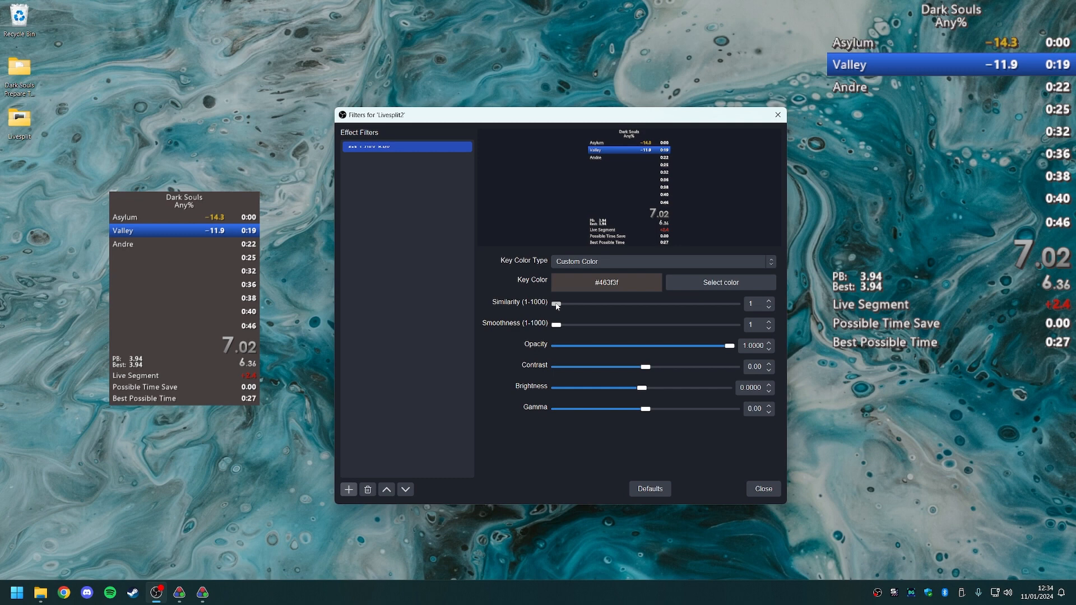
pyautogui.moveTo(557, 306)
pyautogui.mouseDown()
pyautogui.moveTo(591, 303)
pyautogui.moveTo(554, 303)
pyautogui.mouseUp()
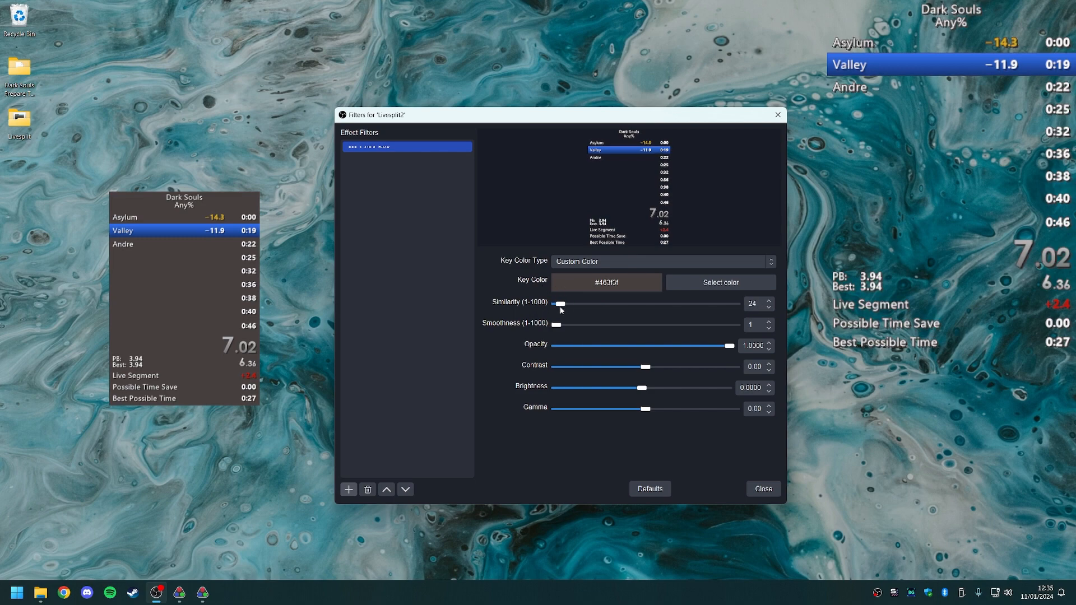